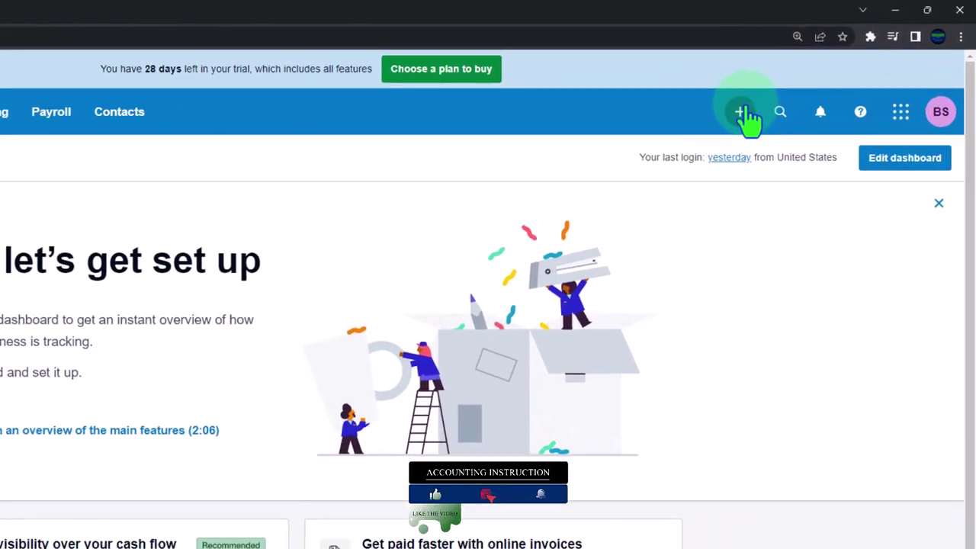
- Switch to the Trial Beginning Balances PDF in Acrobat Reader, examine the opening account balances, and return to Xero in Chrome
click(805, 81)
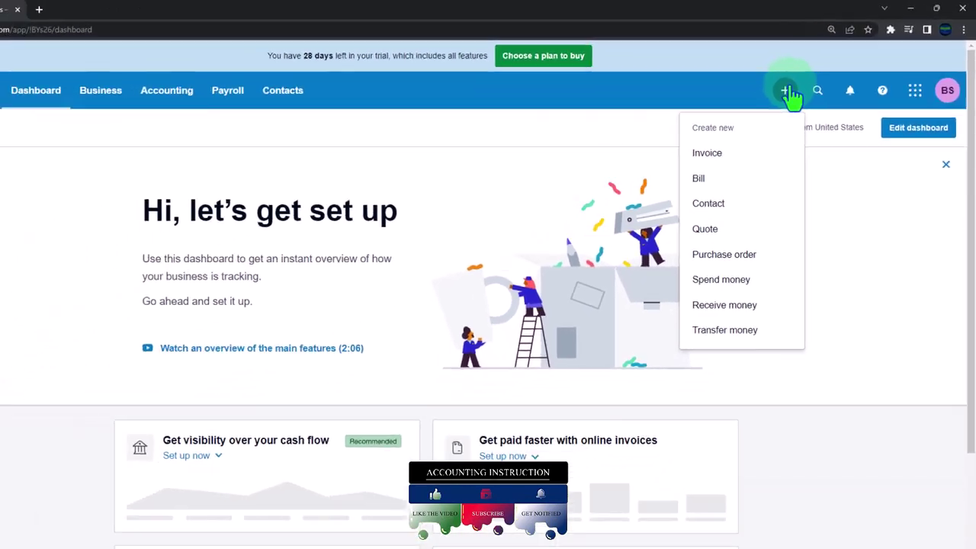
click(625, 519)
click(634, 537)
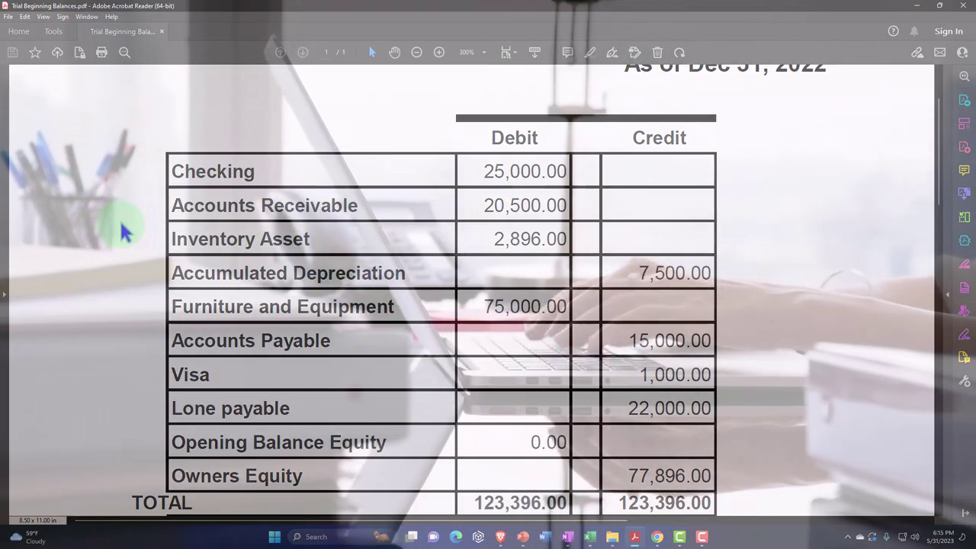
click(135, 202)
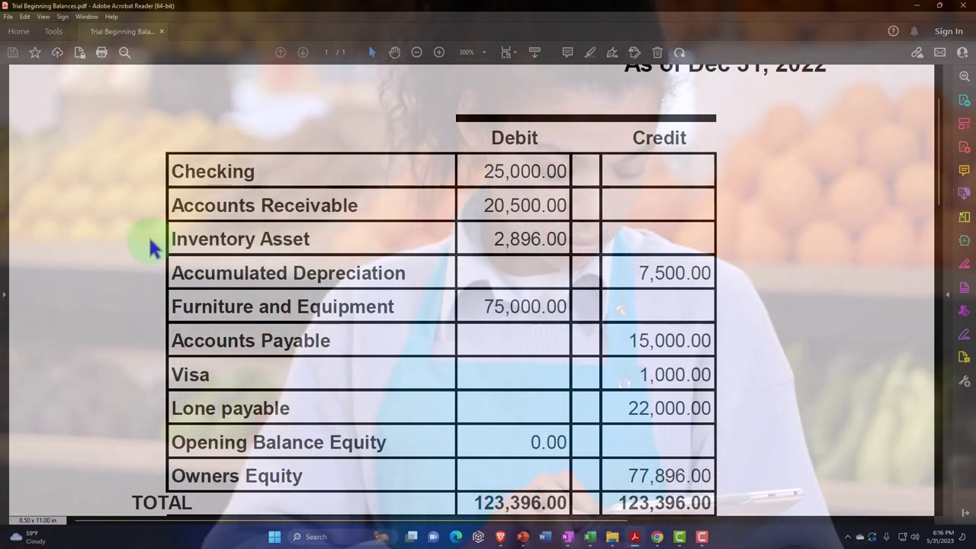
click(488, 272)
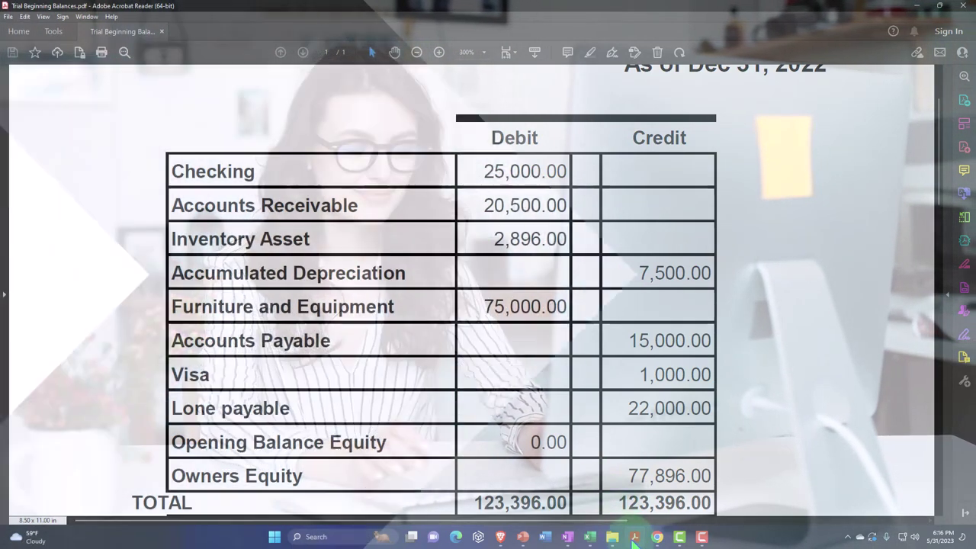
click(633, 537)
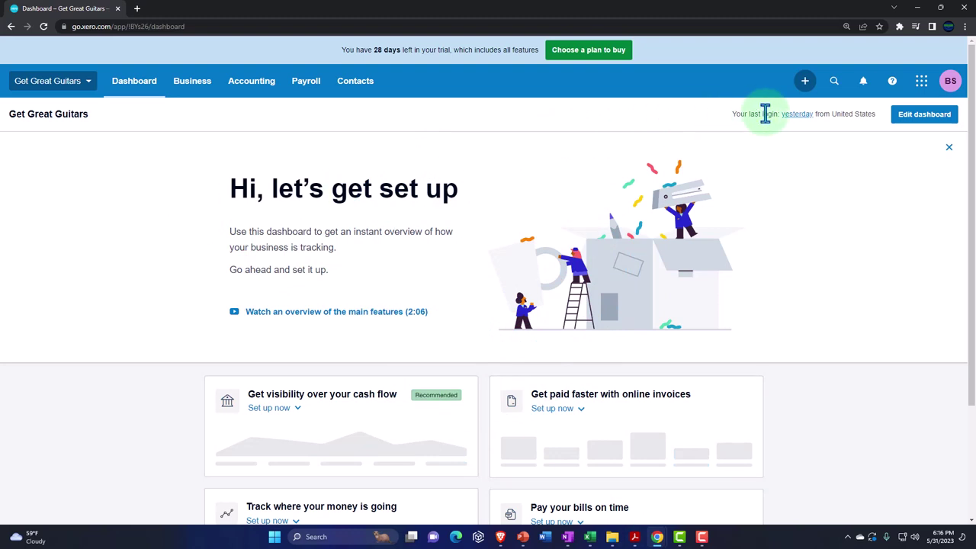
- Open the form for a new receive money transaction, and replace it with a blank new invoice
click(807, 84)
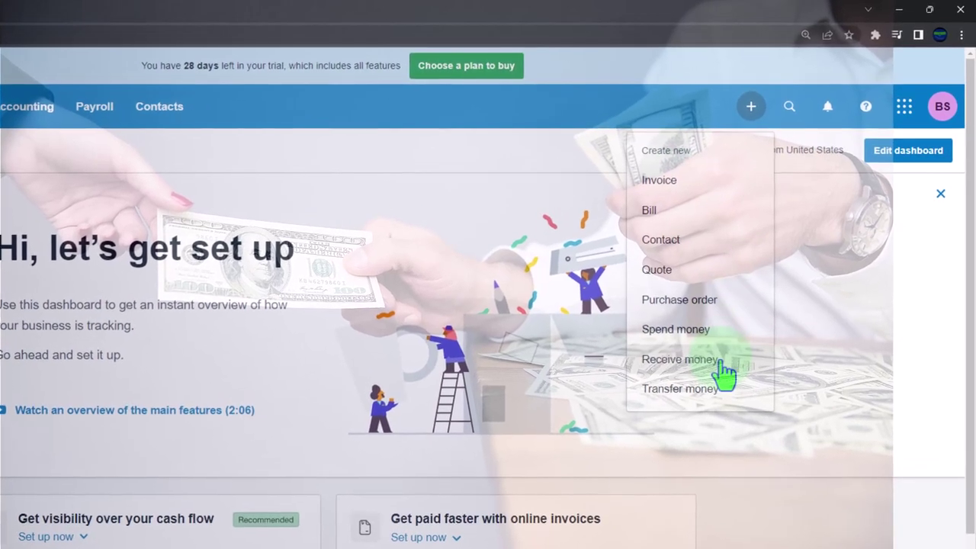
click(709, 332)
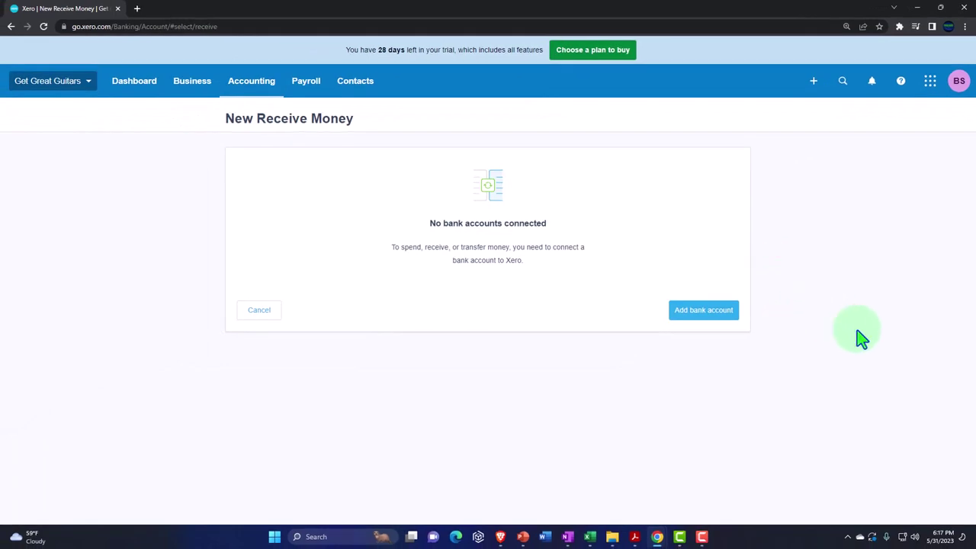
click(813, 82)
click(798, 155)
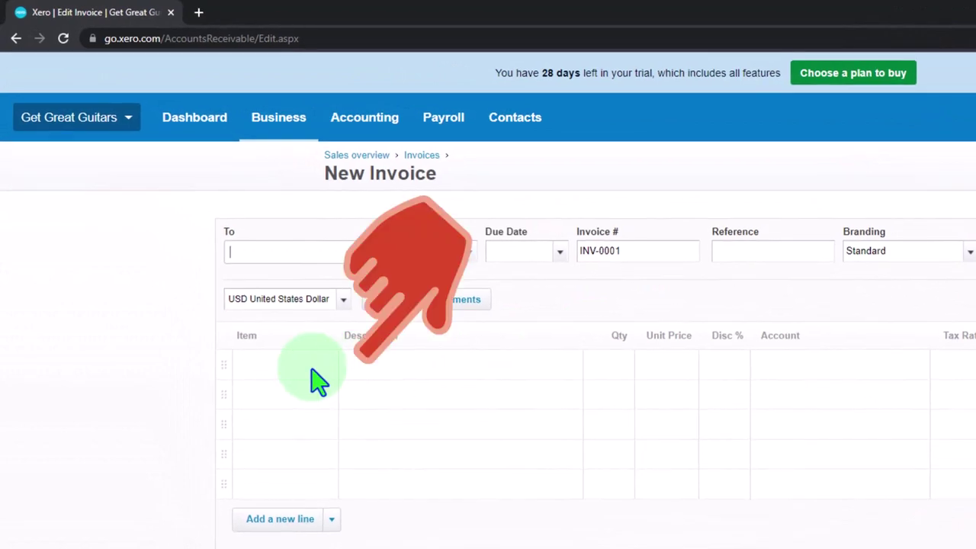
- Check the available item choices on the first line of the new invoice, leaving the line empty
click(323, 372)
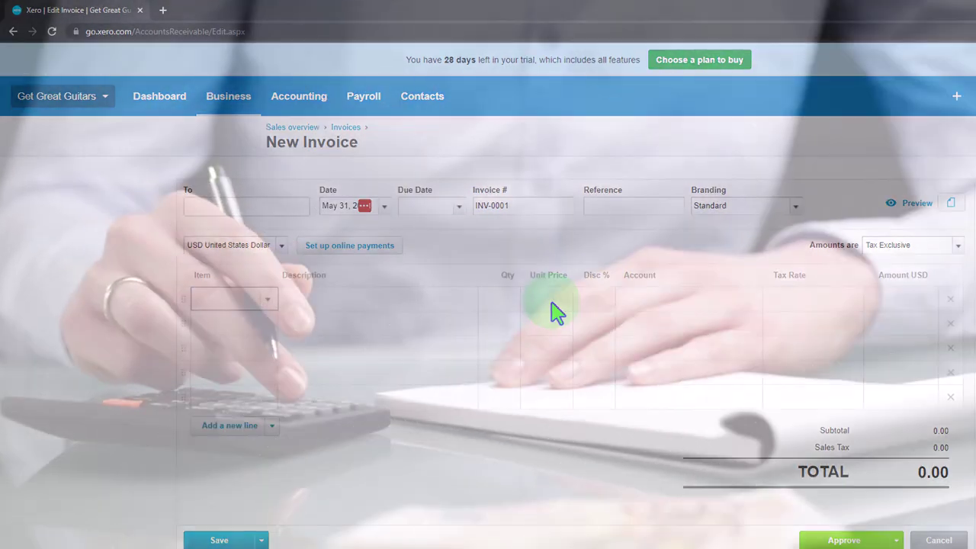
click(551, 302)
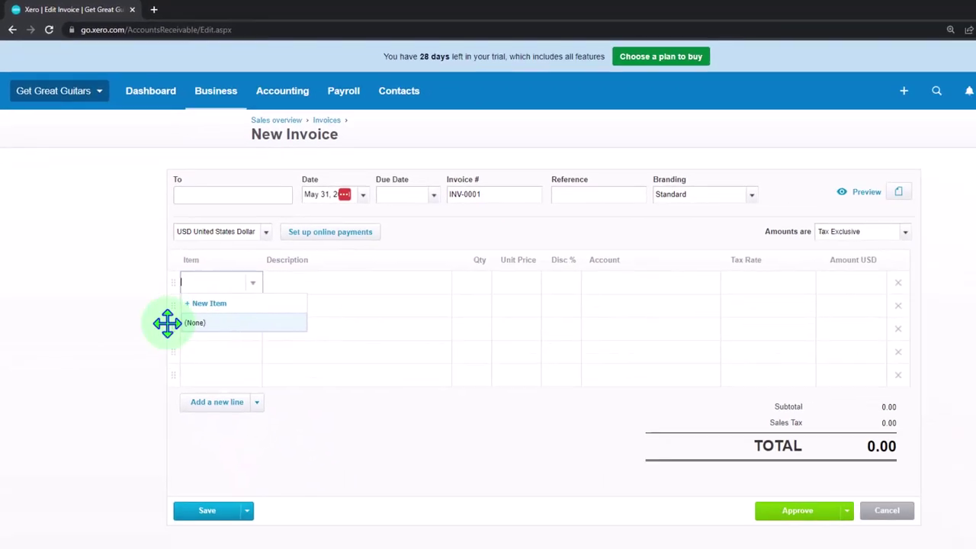
click(232, 397)
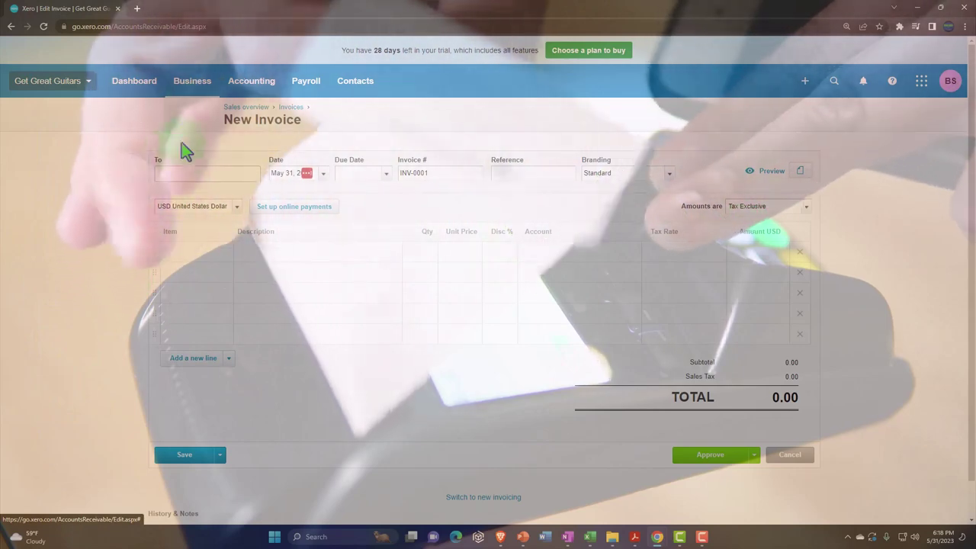
- Open the Products and services list of the Get Great Guitars organisation
click(189, 98)
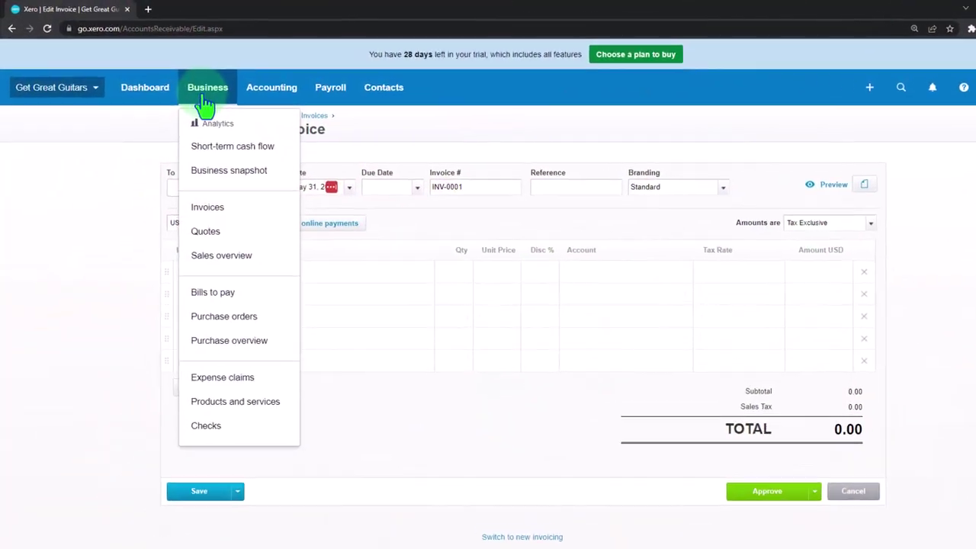
click(218, 479)
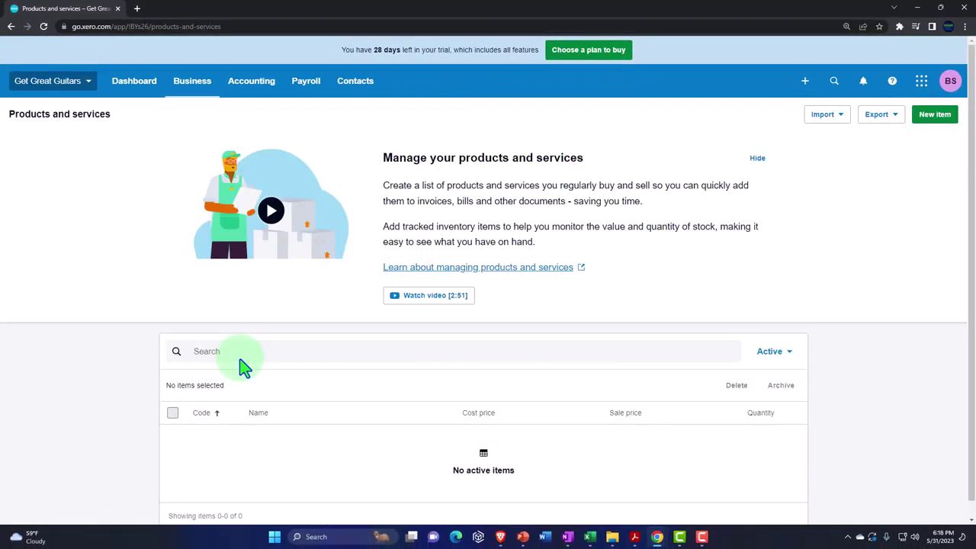
scroll(166, 350, down, 1)
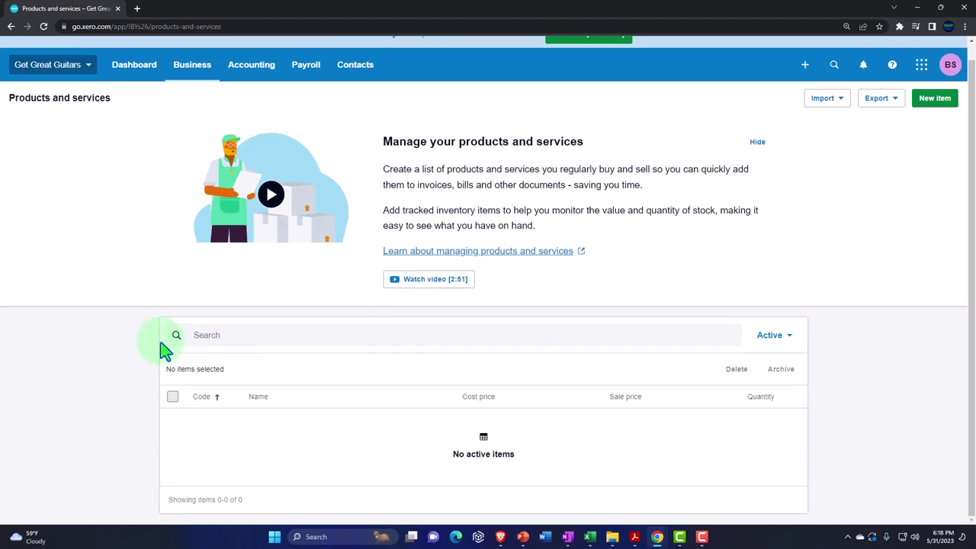
click(404, 282)
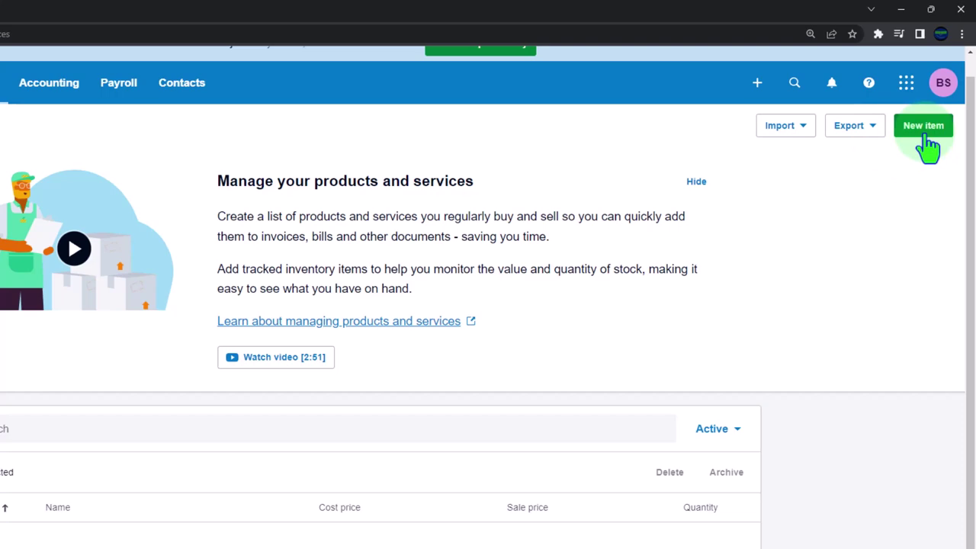
- Open a new item form and examine its code, name, inventory tracking and purchase fields
click(926, 137)
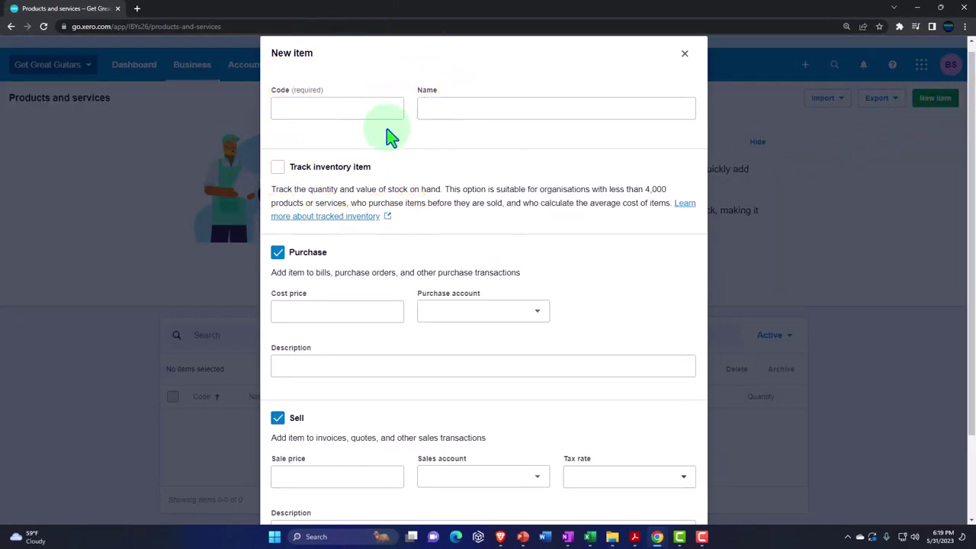
click(324, 111)
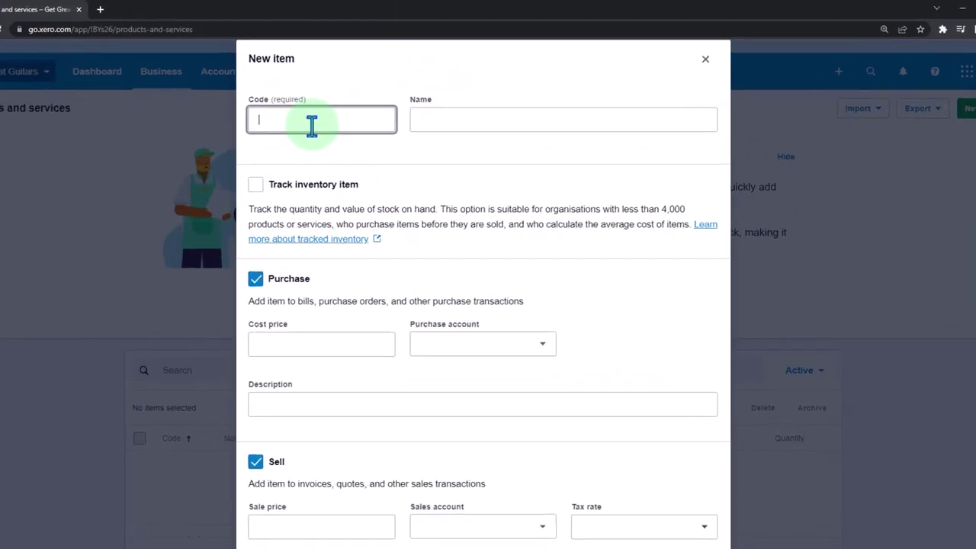
key(Tab)
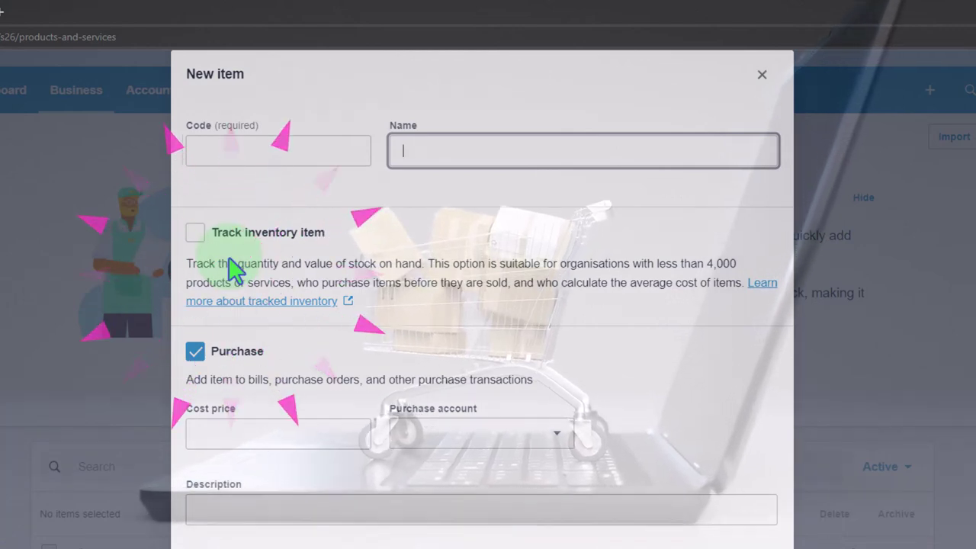
scroll(248, 394, down, 1)
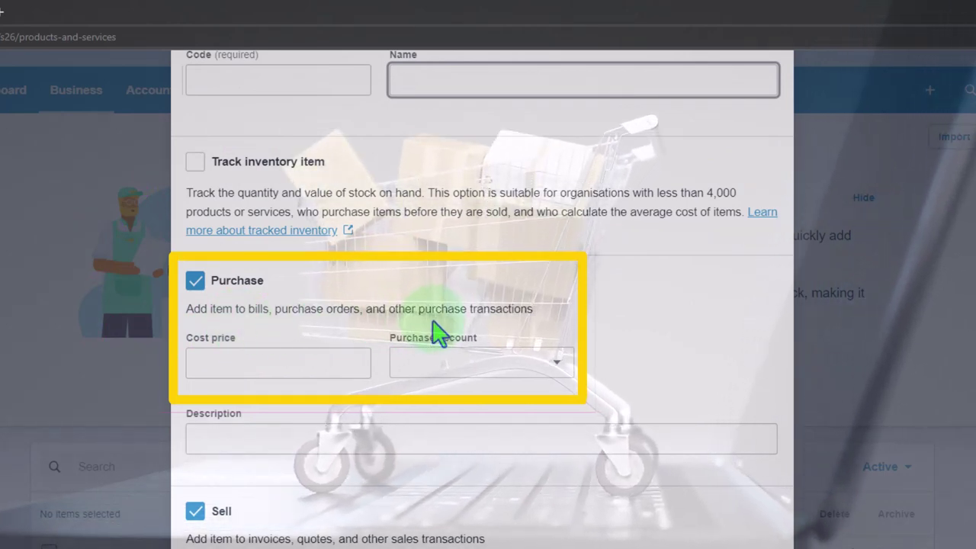
scroll(438, 332, down, 1)
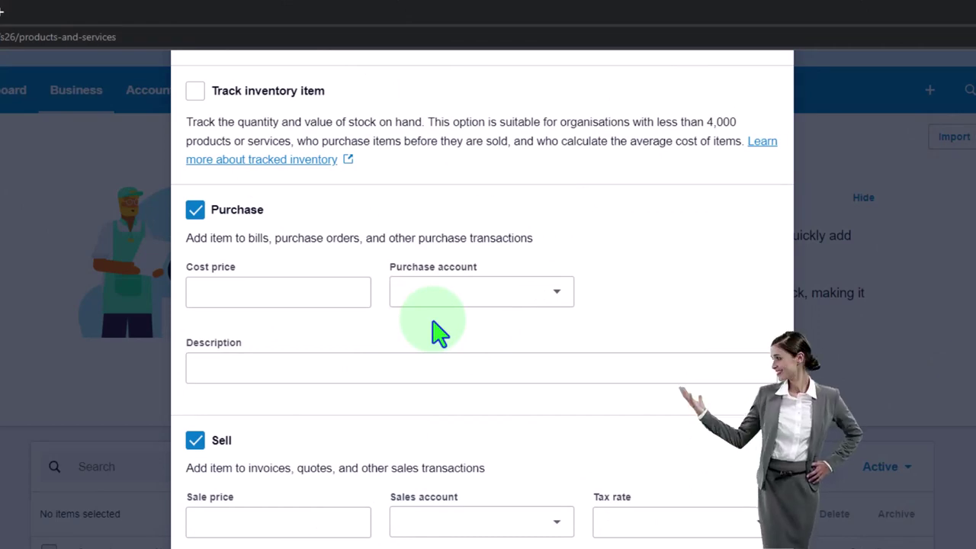
- Turn off the item's Purchase details, inspect the sale price, sales account, tax rate and description fields, and close the form unsaved
click(195, 209)
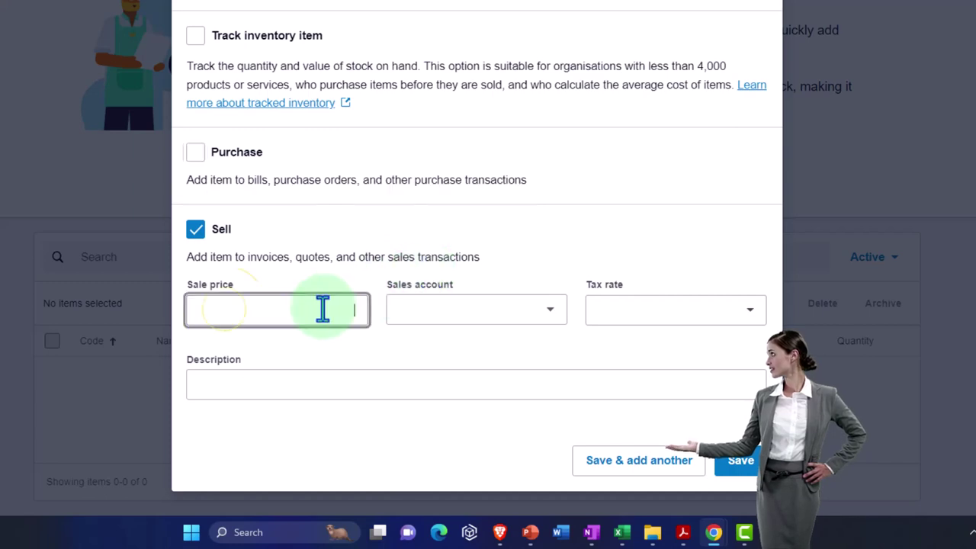
click(550, 309)
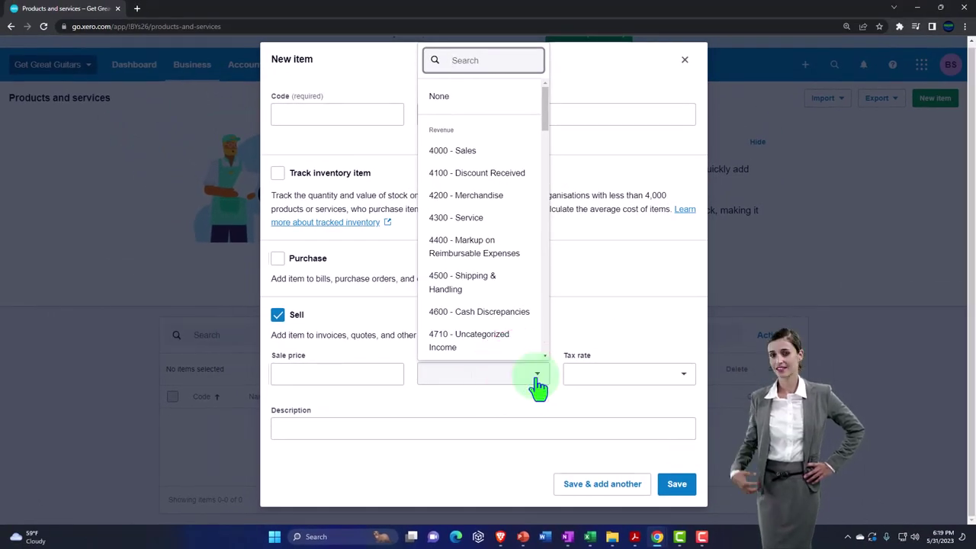
click(602, 373)
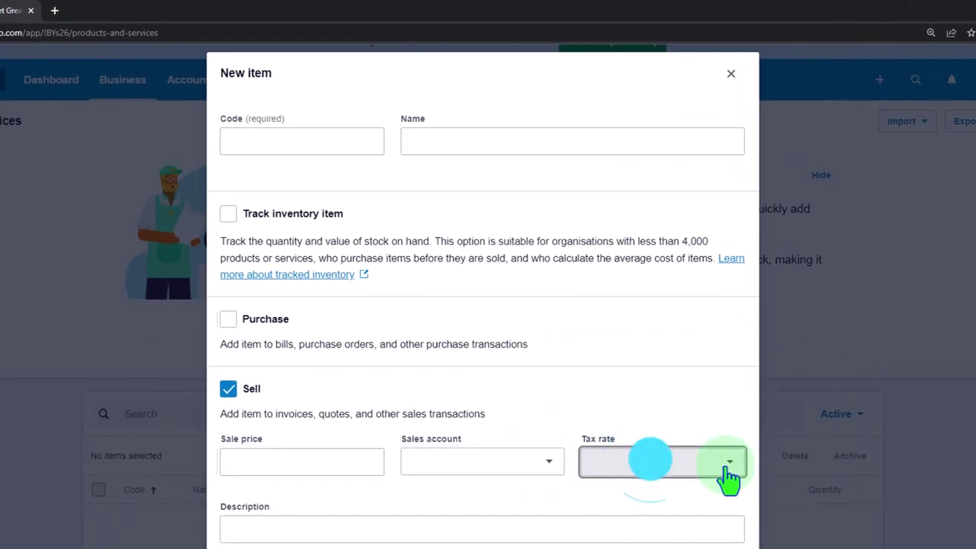
click(725, 474)
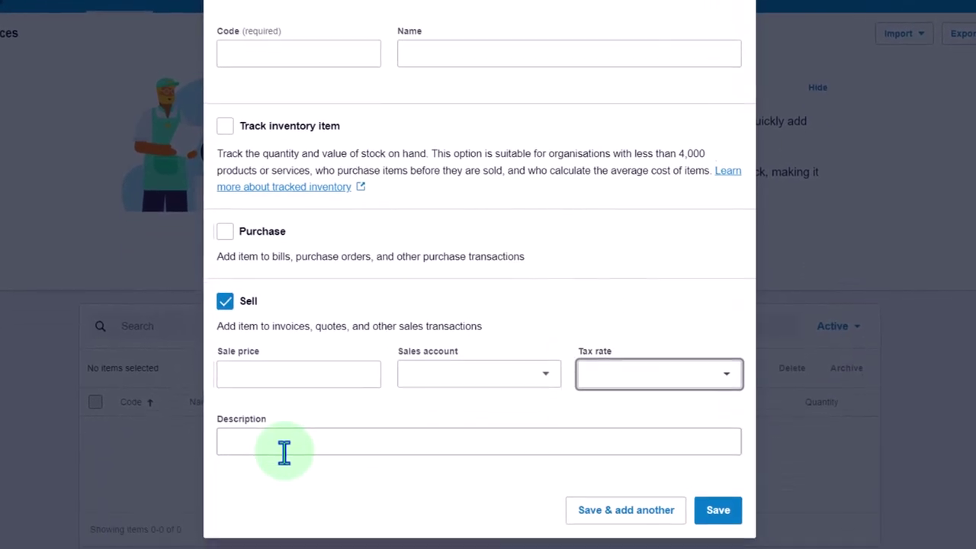
click(287, 539)
click(282, 412)
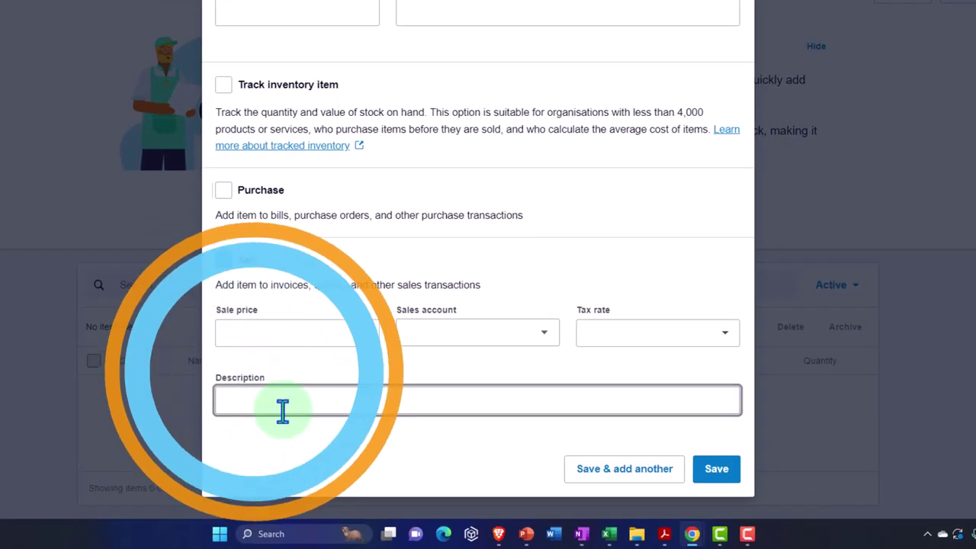
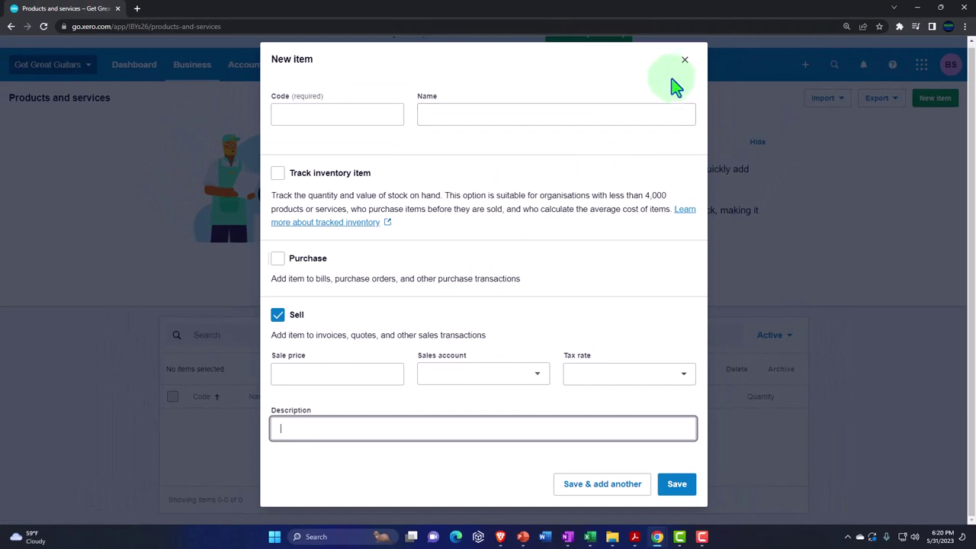
click(684, 60)
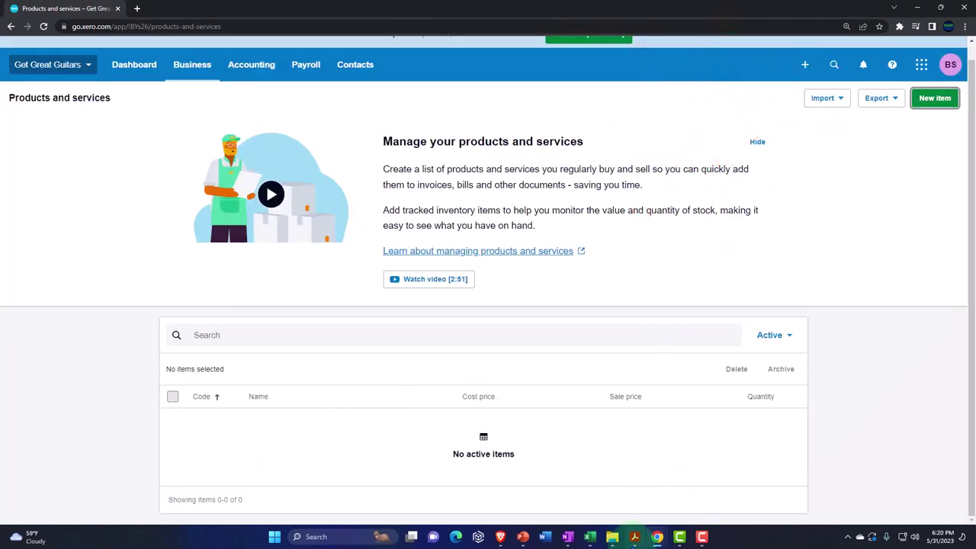
- Switch to the Service Items workbook in Excel, maximize it, and review each service's name, description, price, income account and tax
click(634, 478)
click(657, 536)
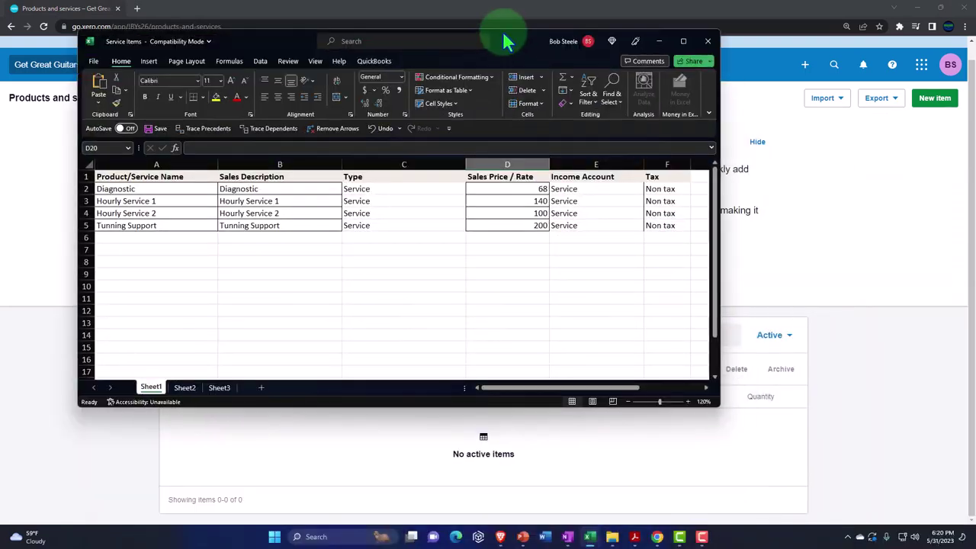
drag(503, 39, 505, 11)
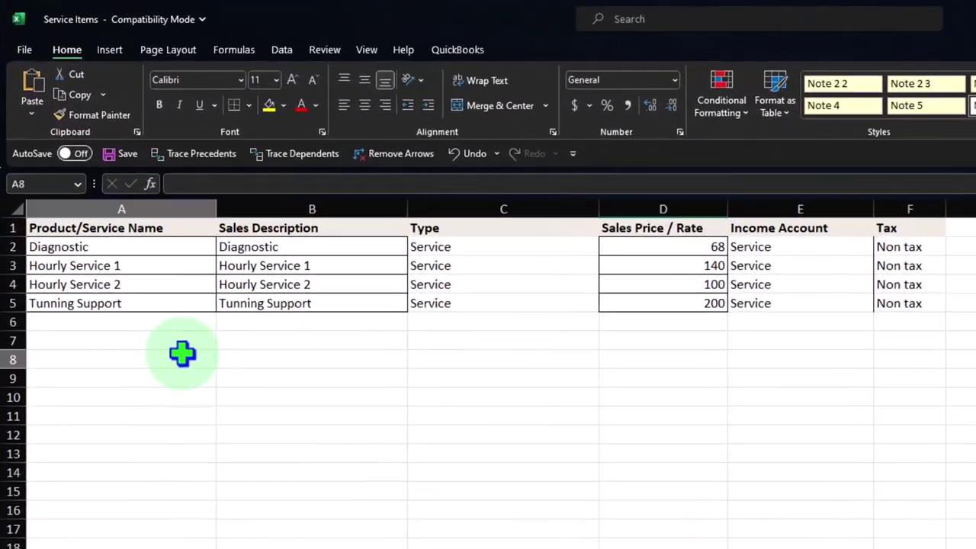
click(141, 270)
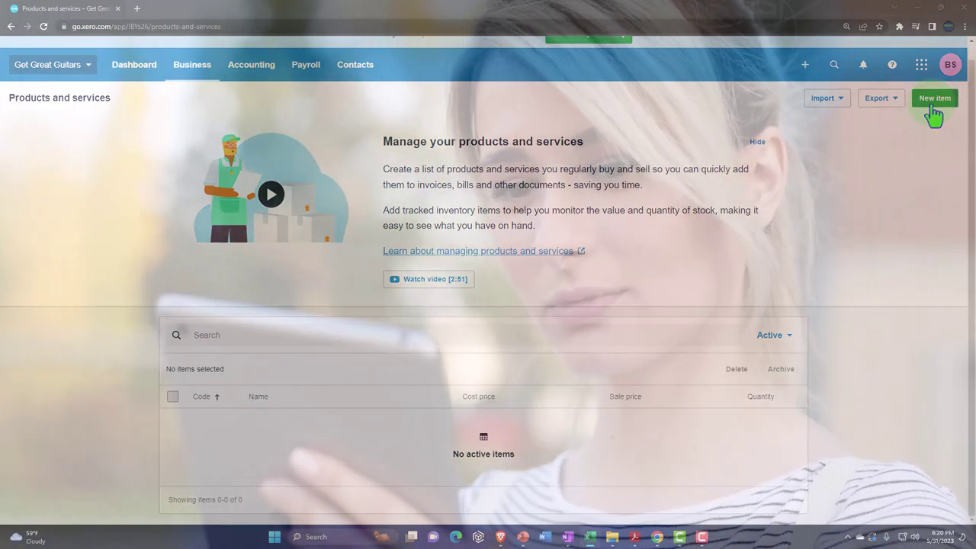
- Back in Xero, dismiss the blank new item form and open the item import page to review its template and upload instructions
click(933, 106)
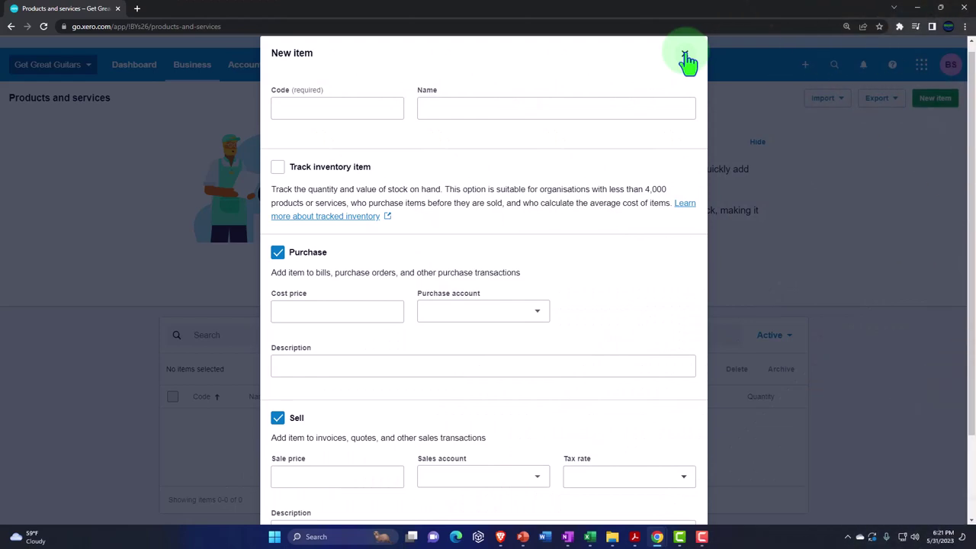
click(684, 58)
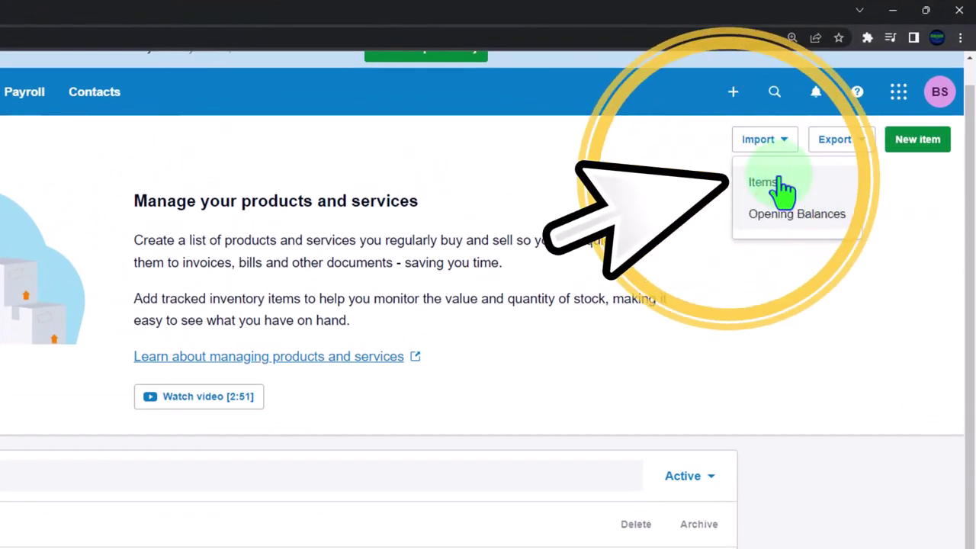
click(778, 183)
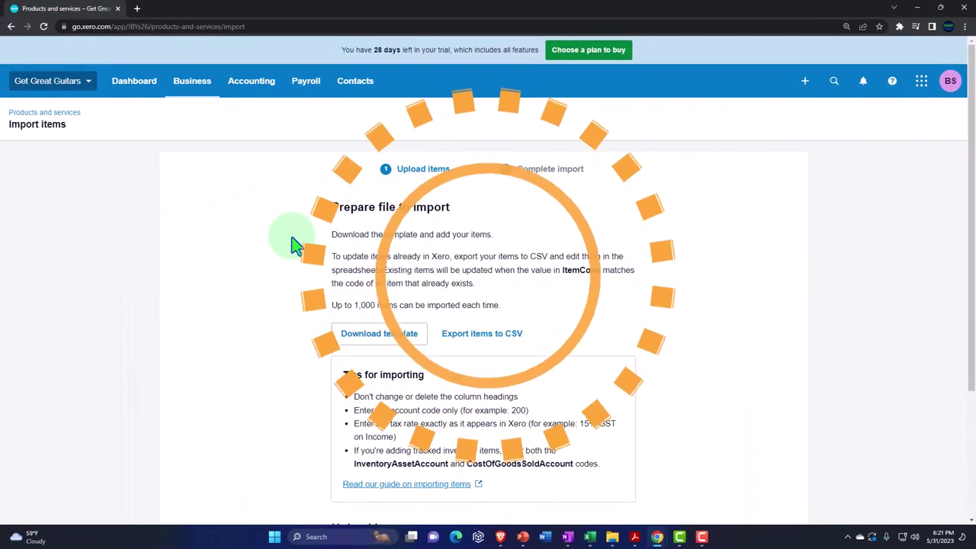
scroll(296, 245, down, 1)
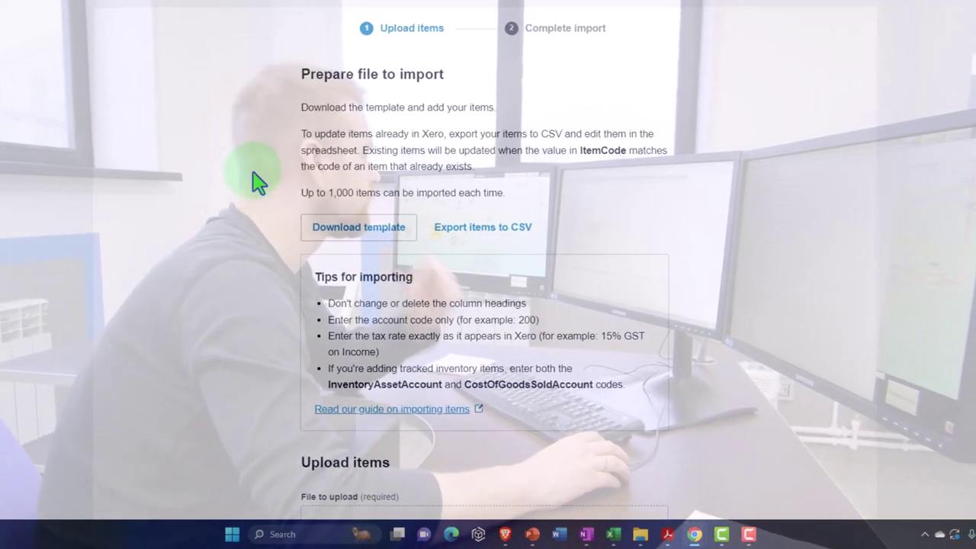
scroll(289, 139, down, 1)
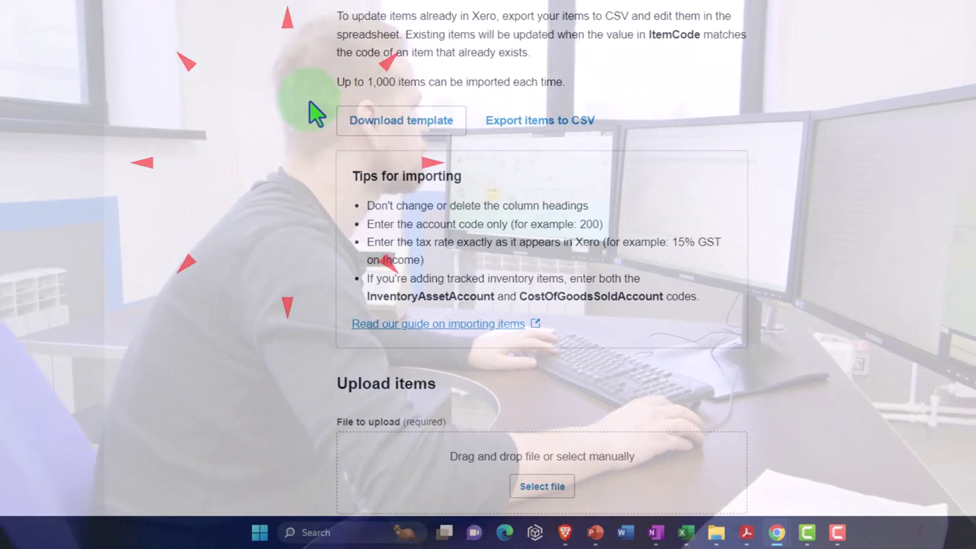
- Download Xero's item import template, open the InventoryItems (1) file in Excel and maximize its window
scroll(312, 110, down, 1)
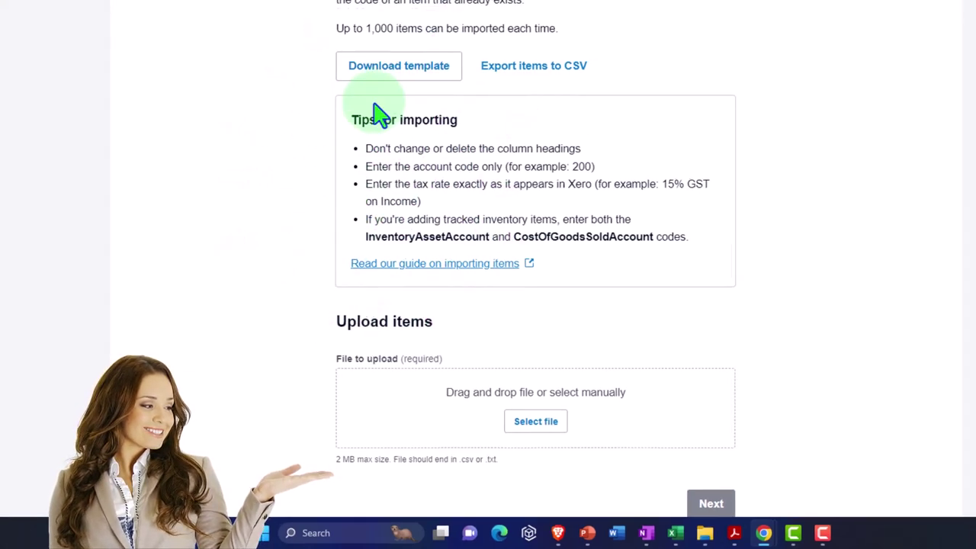
click(372, 62)
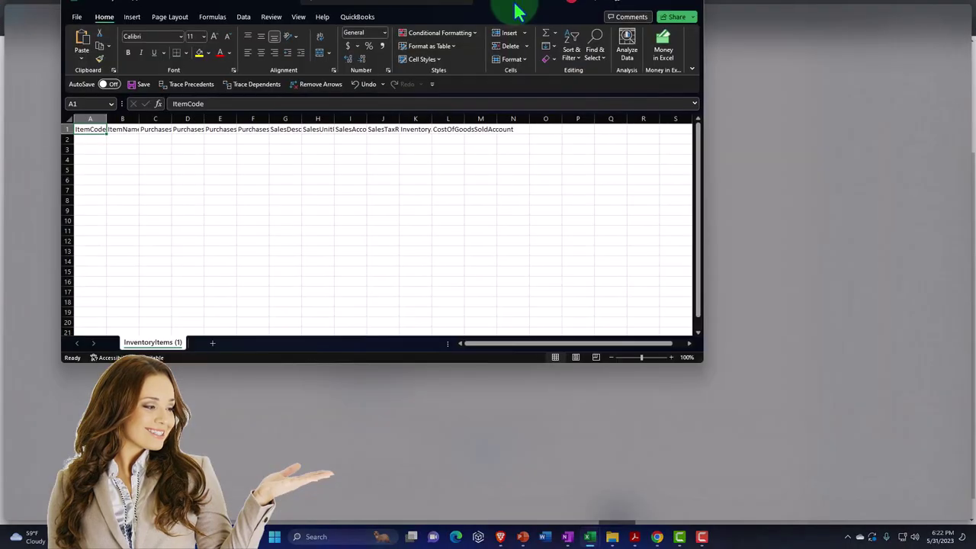
double_click(518, 11)
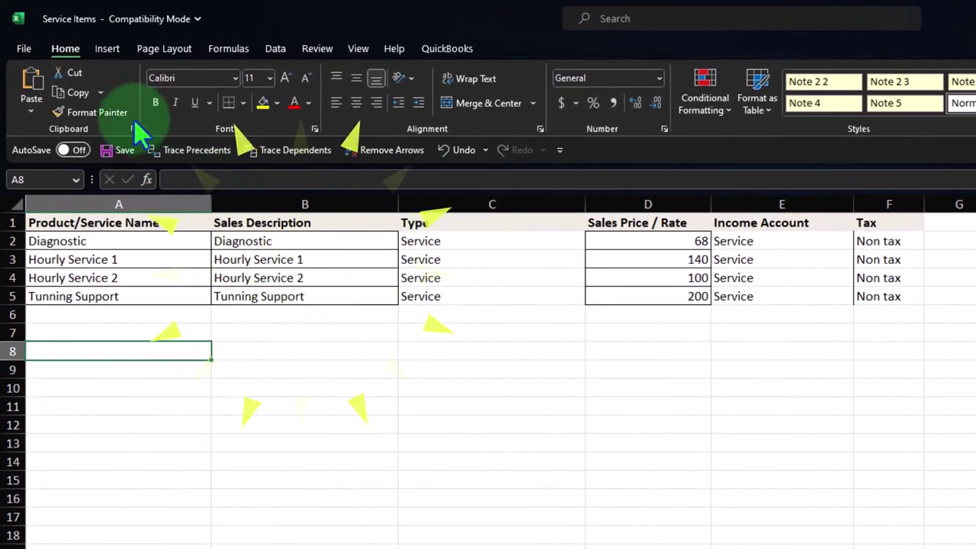
- Examine the file formats available for saving the Service Items workbook, including CSV UTF-8, and leave without saving
click(23, 49)
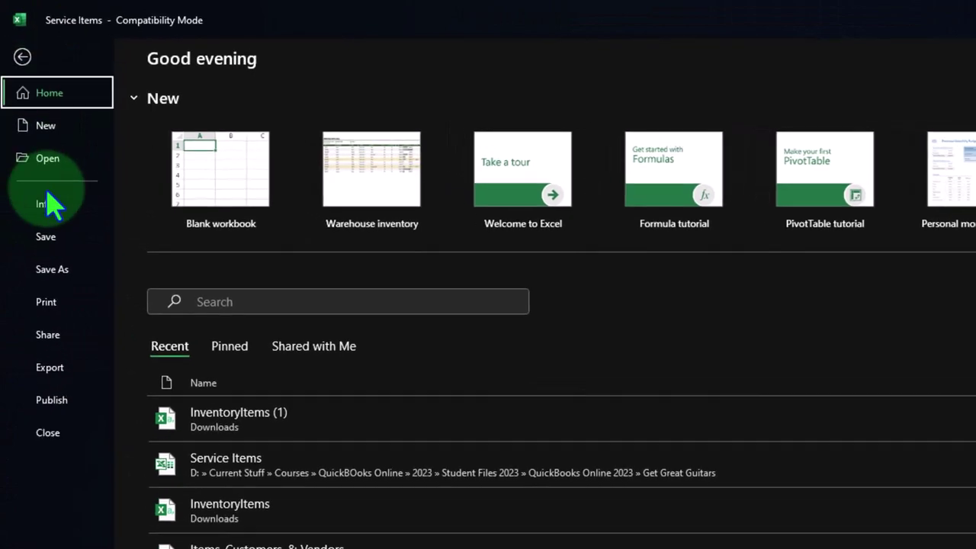
click(65, 300)
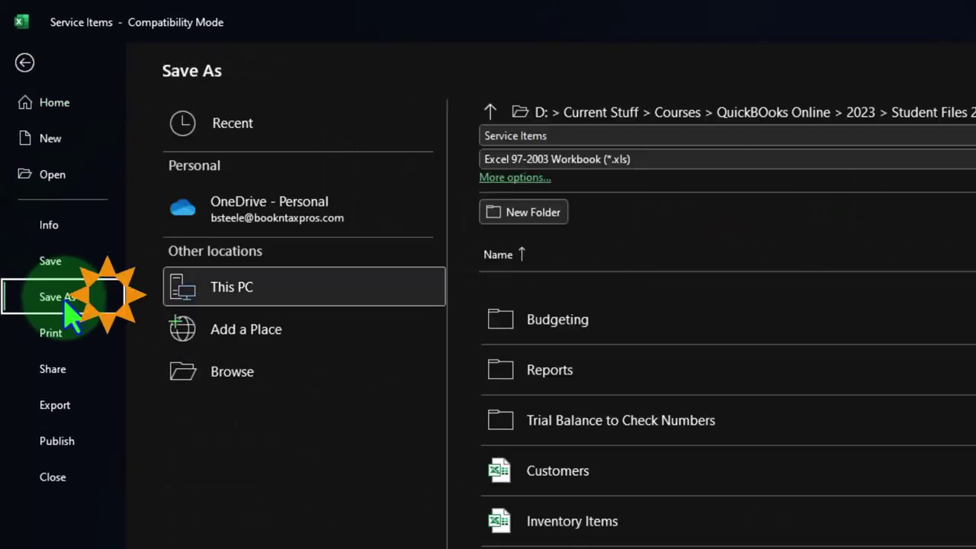
click(225, 373)
click(163, 401)
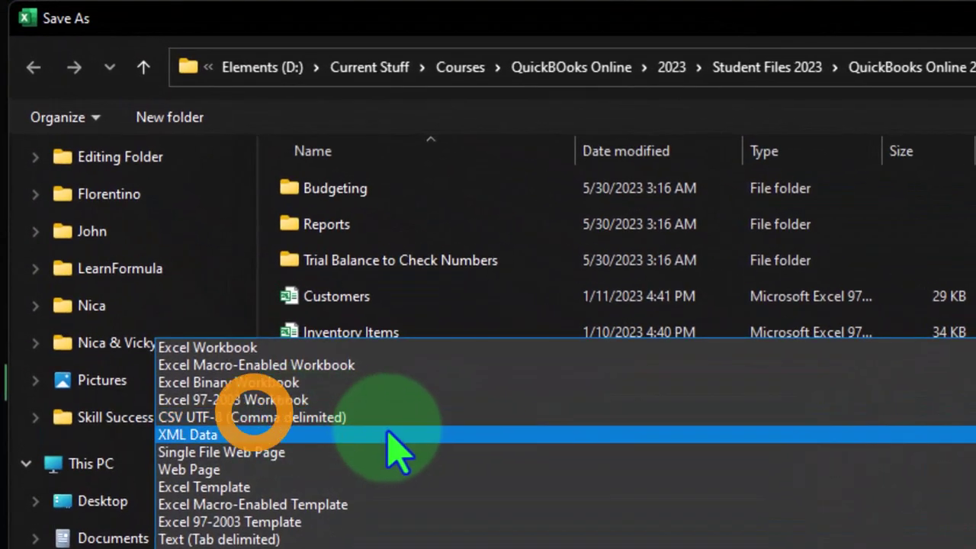
key(Escape)
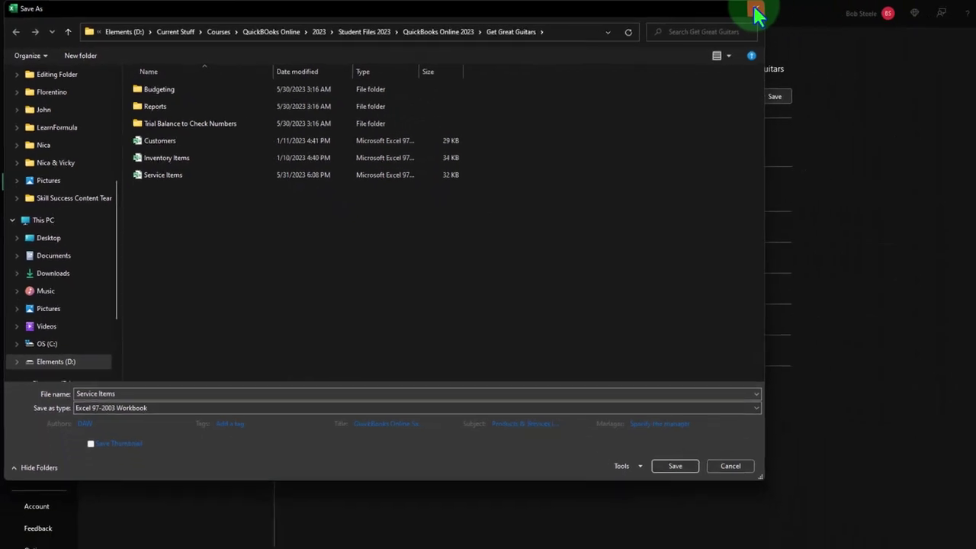
click(754, 12)
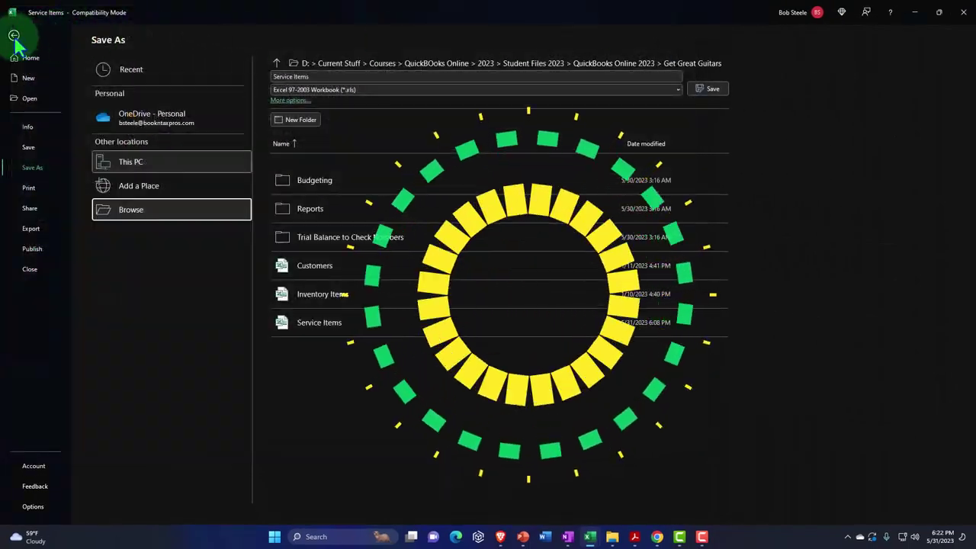
click(32, 32)
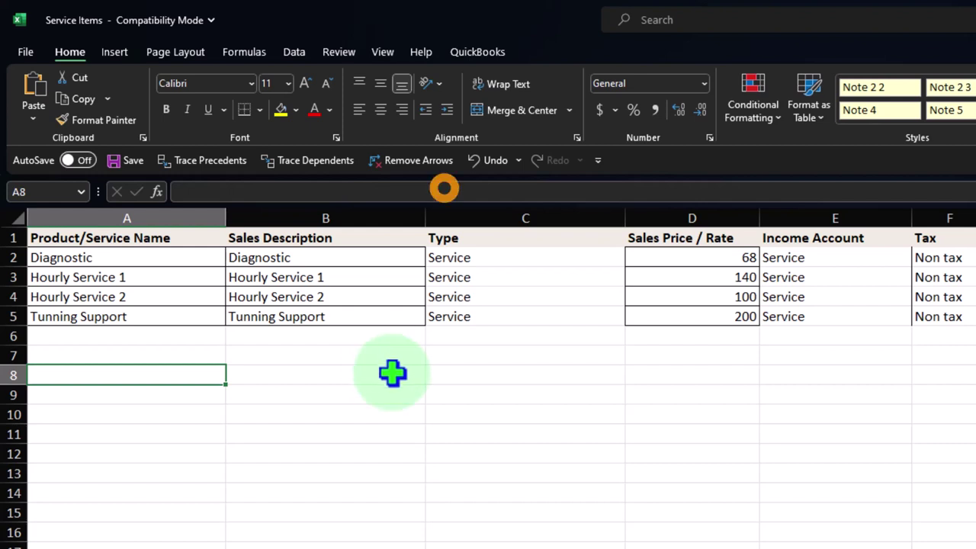
- Move the Service Items window aside and fit columns A through L of the InventoryItems (1) template to their headings
double_click(541, 16)
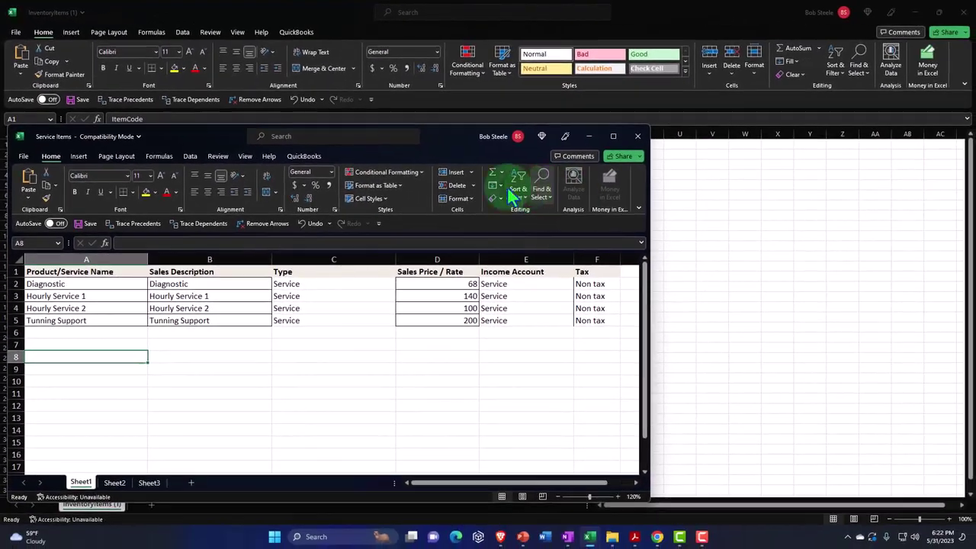
drag(435, 139, 452, 167)
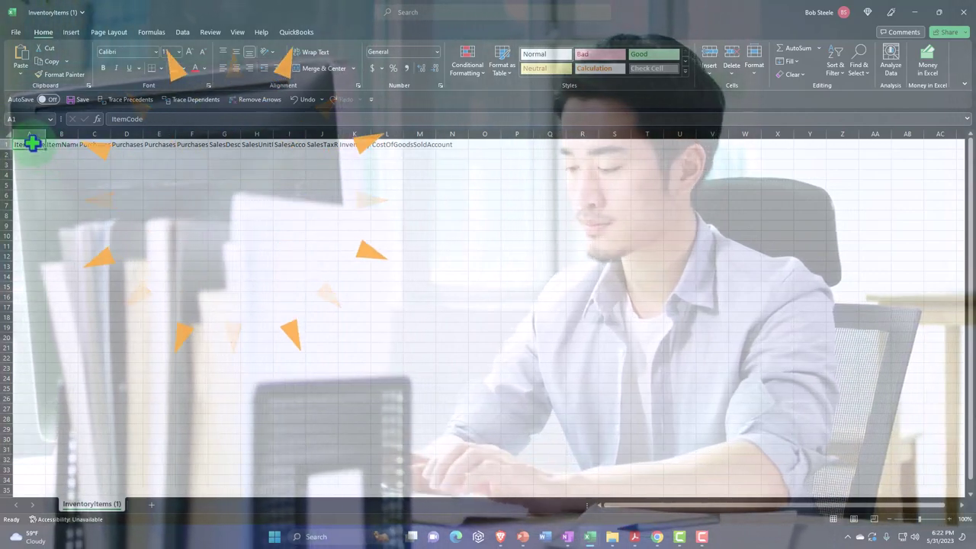
drag(48, 142, 159, 135)
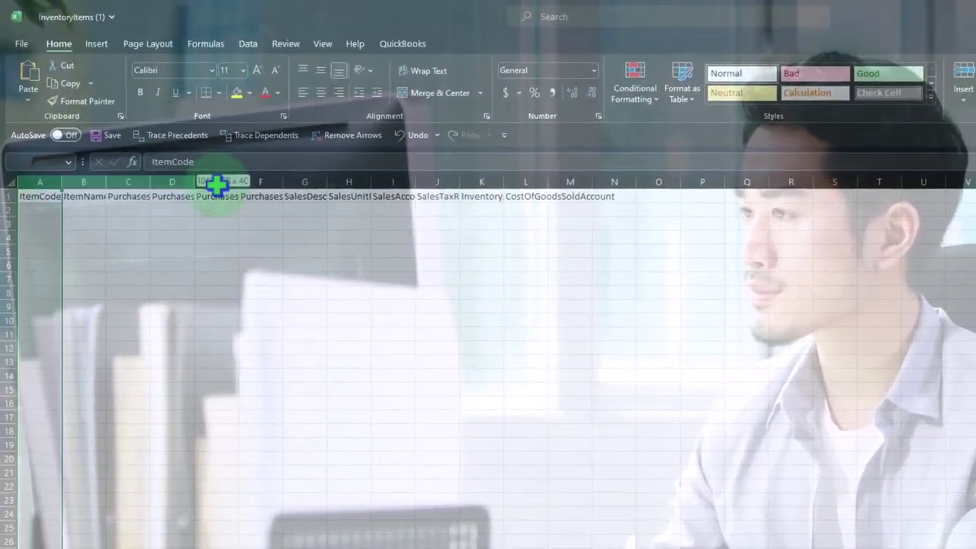
drag(218, 183, 550, 182)
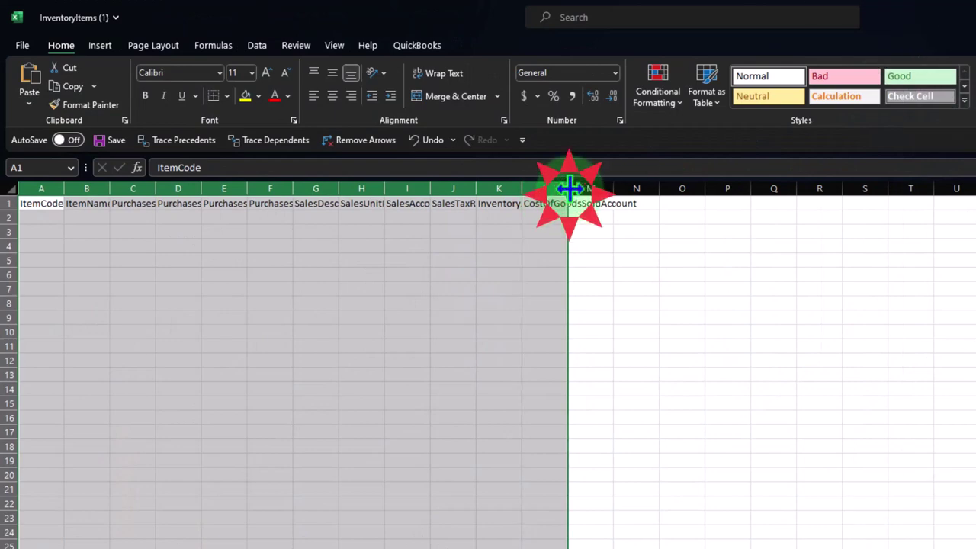
double_click(568, 188)
click(267, 375)
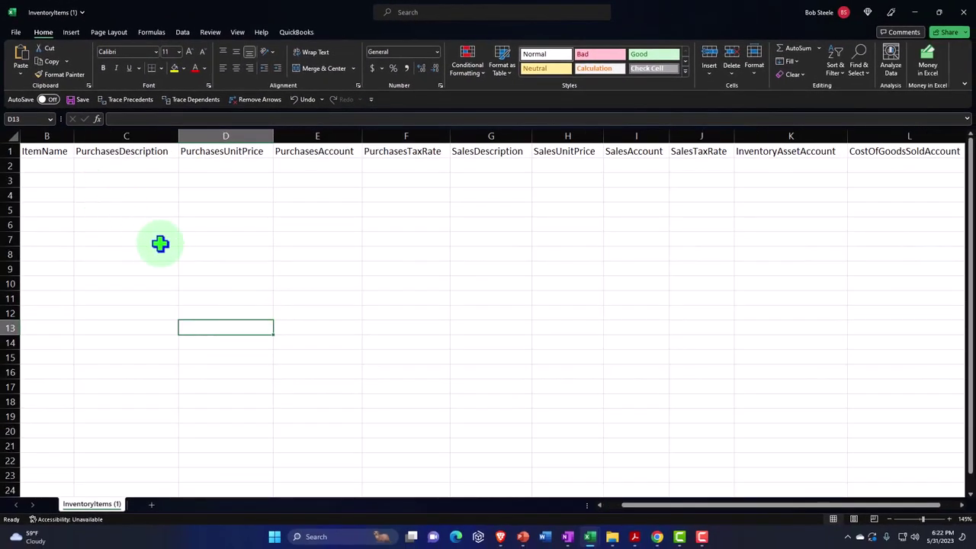
scroll(160, 243, up, 1)
scroll(166, 237, up, 1)
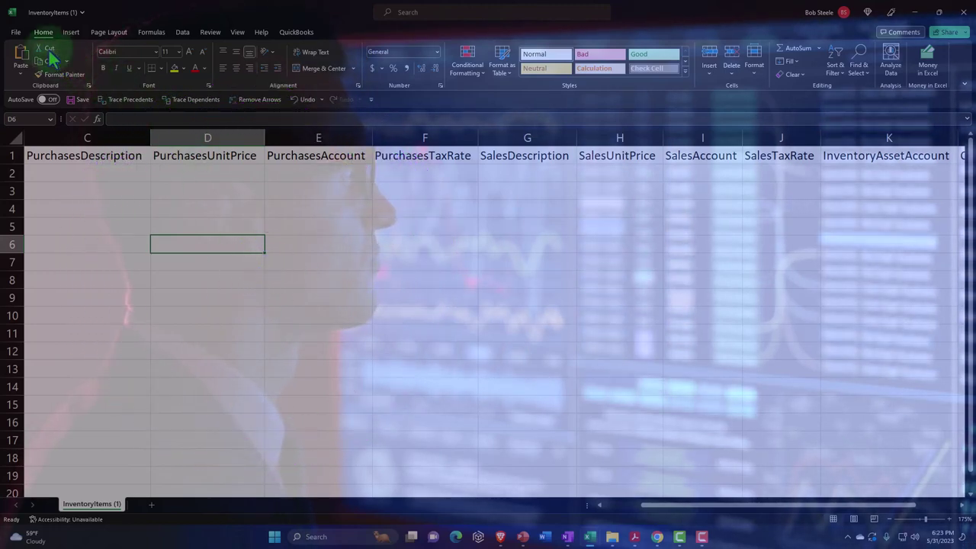
- Save a copy of InventoryItems (1) in the Desktop's Xero folder as an Excel Workbook instead of CSV UTF-8
click(16, 34)
click(45, 189)
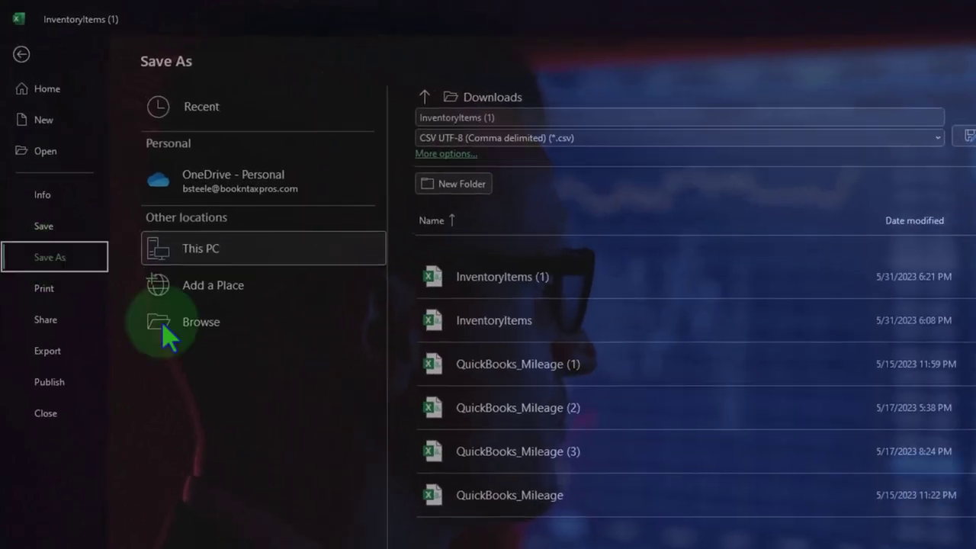
click(239, 341)
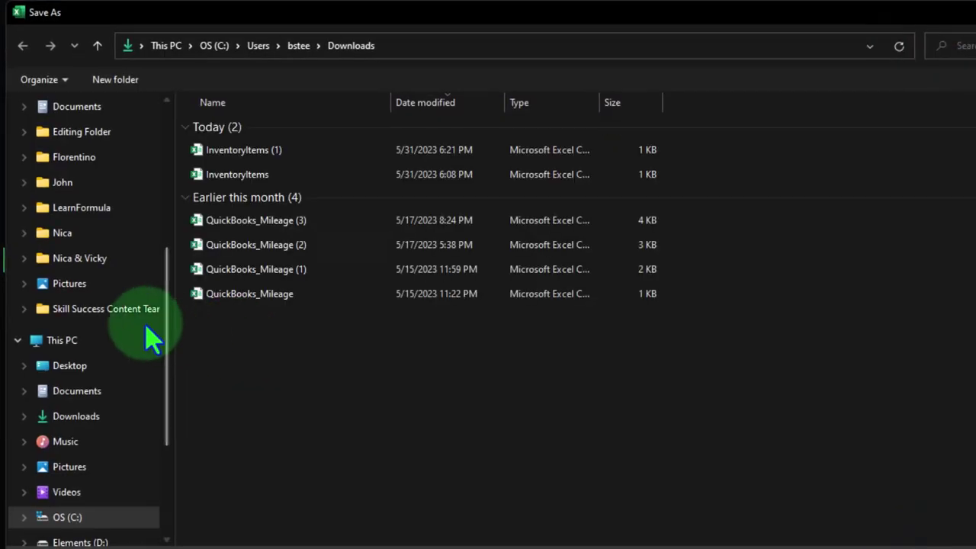
scroll(115, 343, up, 2)
click(98, 328)
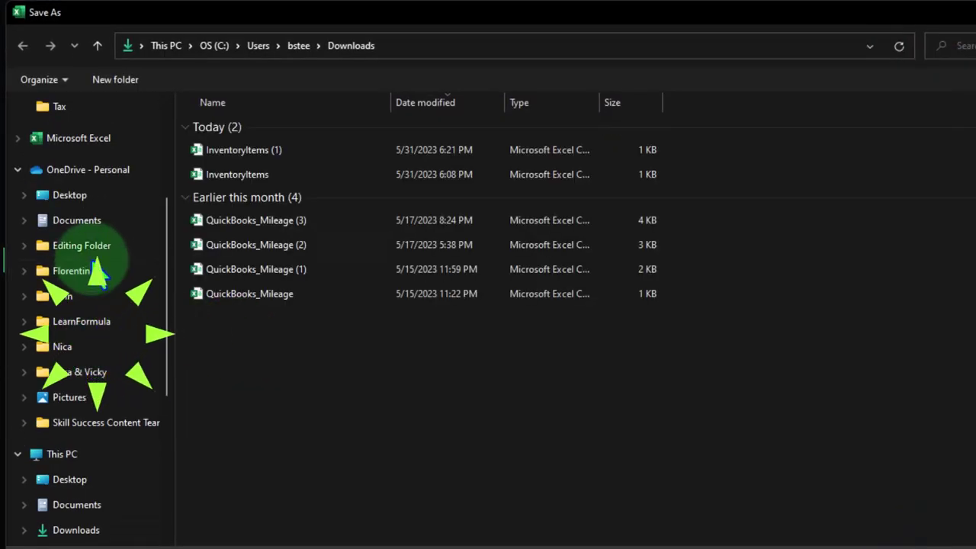
scroll(99, 343, down, 1)
click(72, 454)
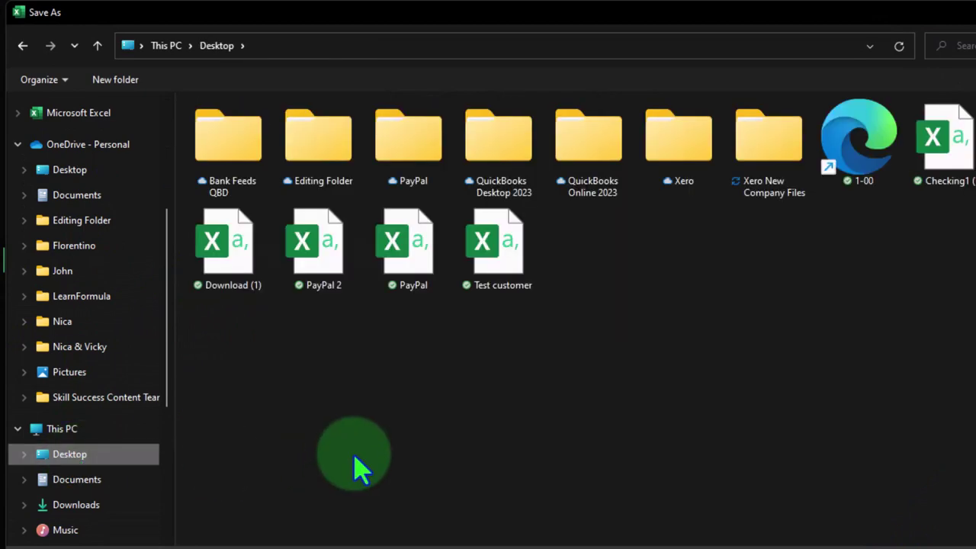
double_click(700, 162)
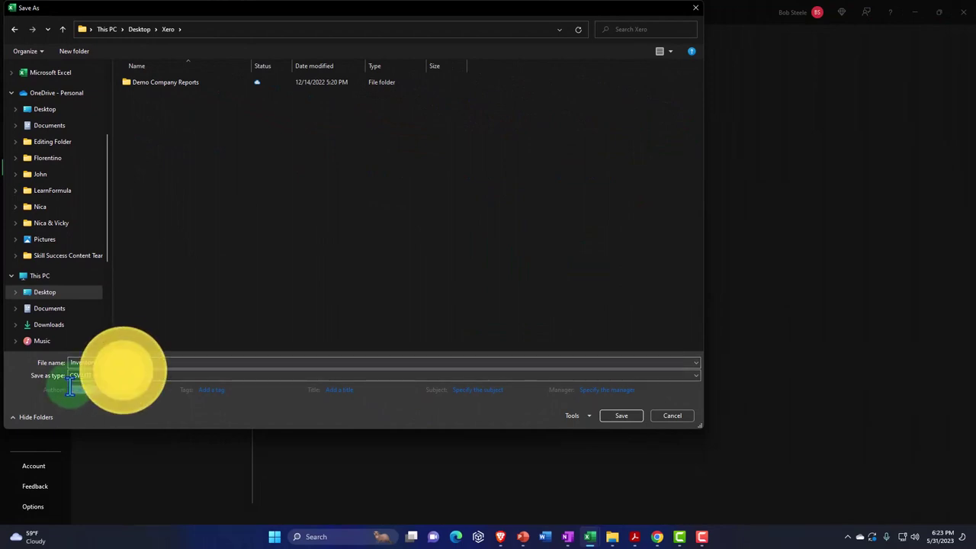
click(696, 375)
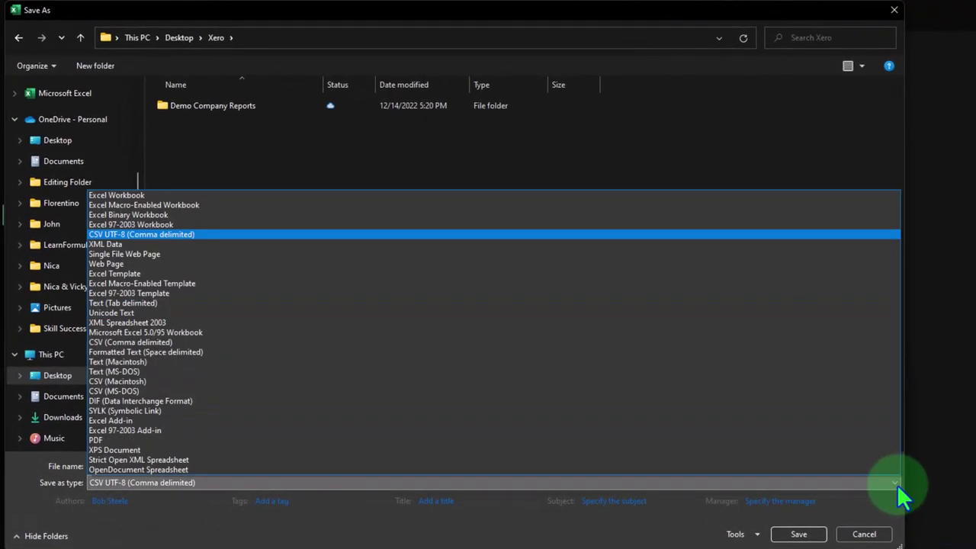
click(204, 192)
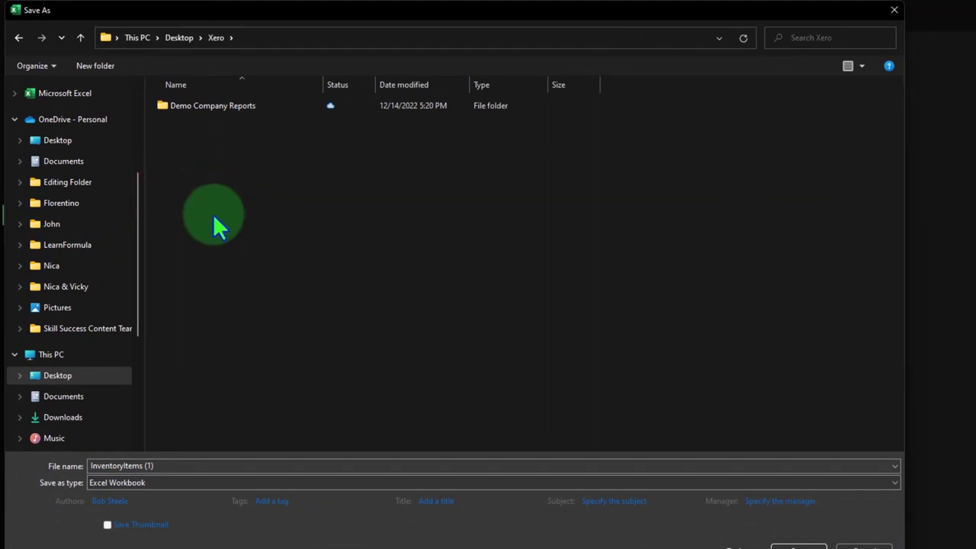
click(797, 548)
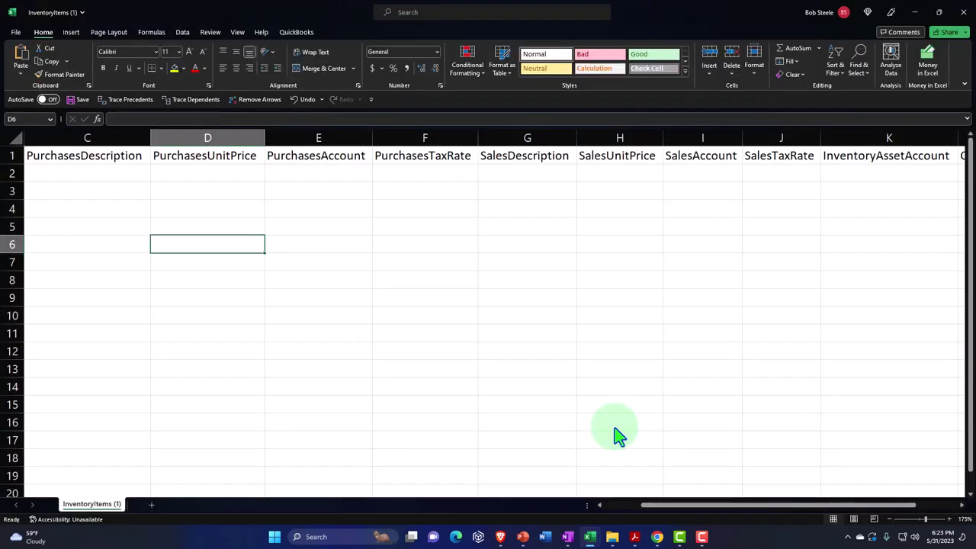
- Wrap the text of header row 1 and narrow the PurchasesDescription column so its heading breaks onto two lines
click(444, 294)
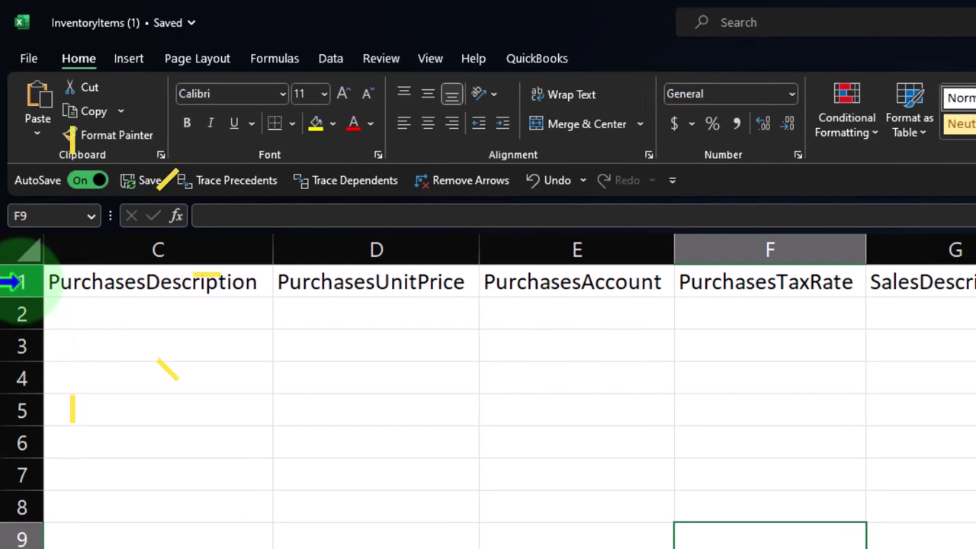
click(13, 282)
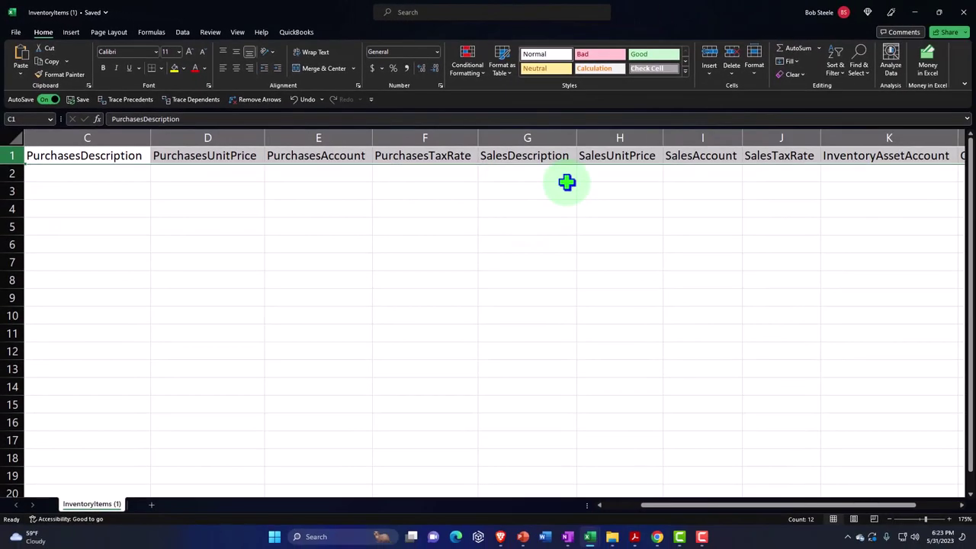
click(312, 53)
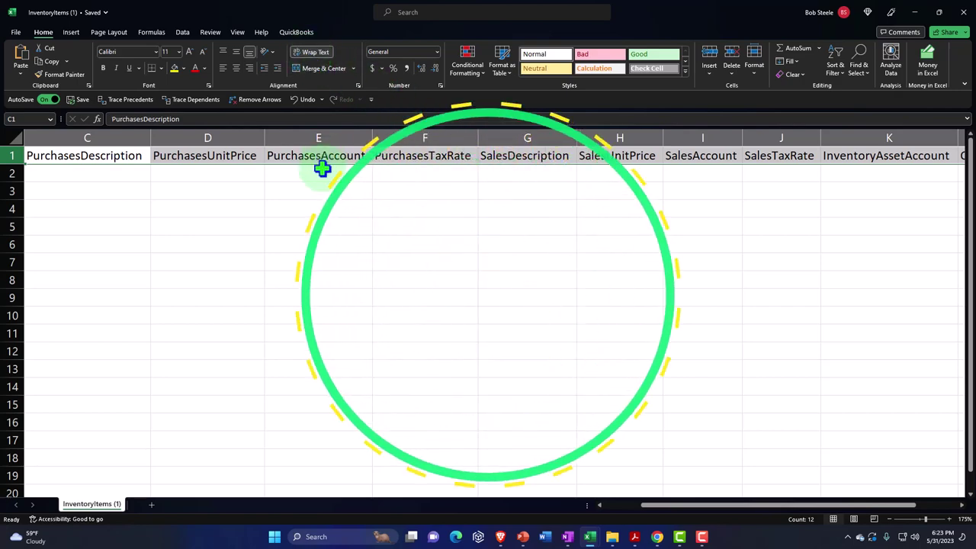
click(183, 130)
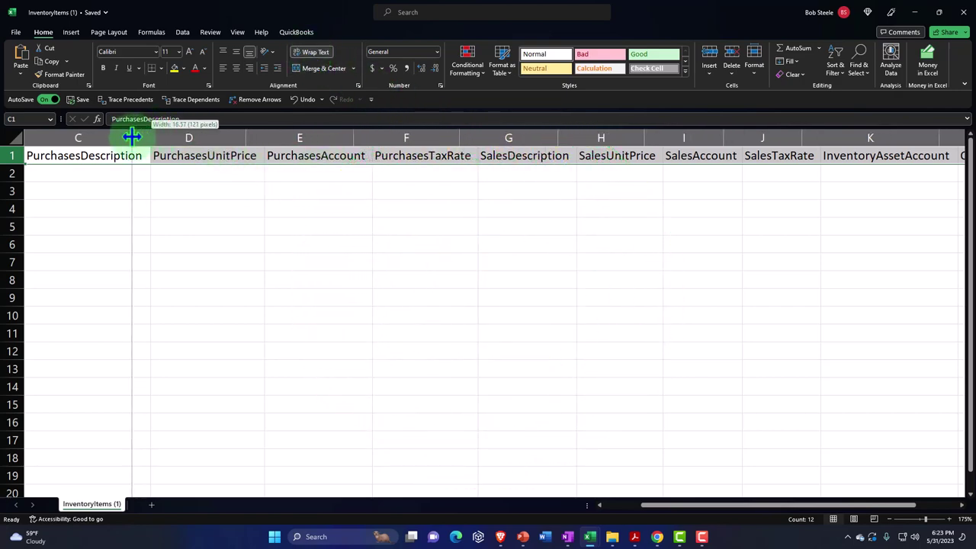
drag(132, 135, 122, 137)
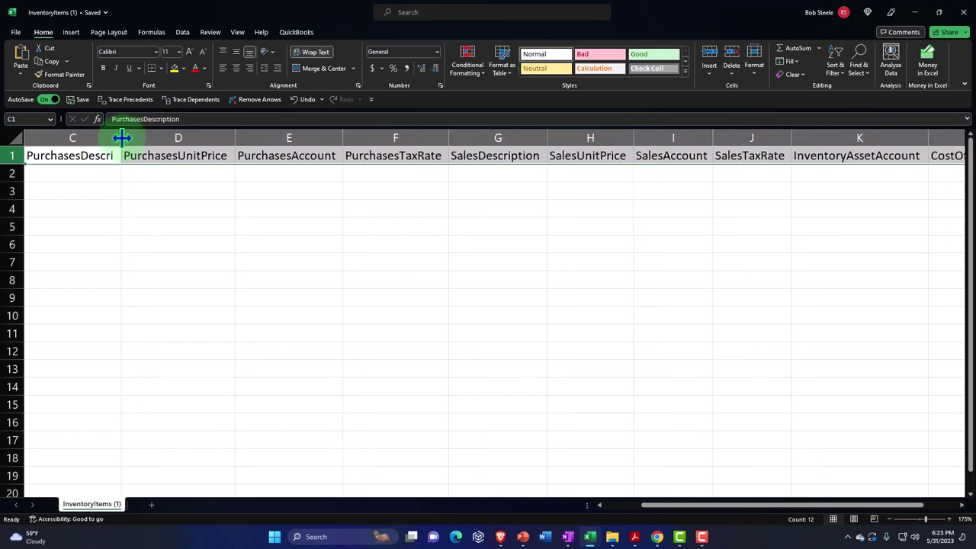
click(165, 193)
click(14, 156)
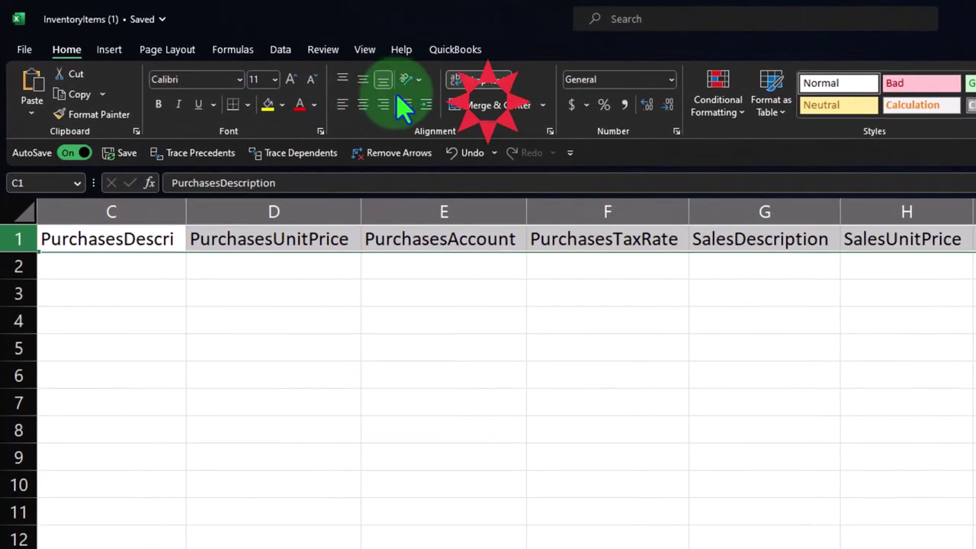
click(467, 82)
click(468, 83)
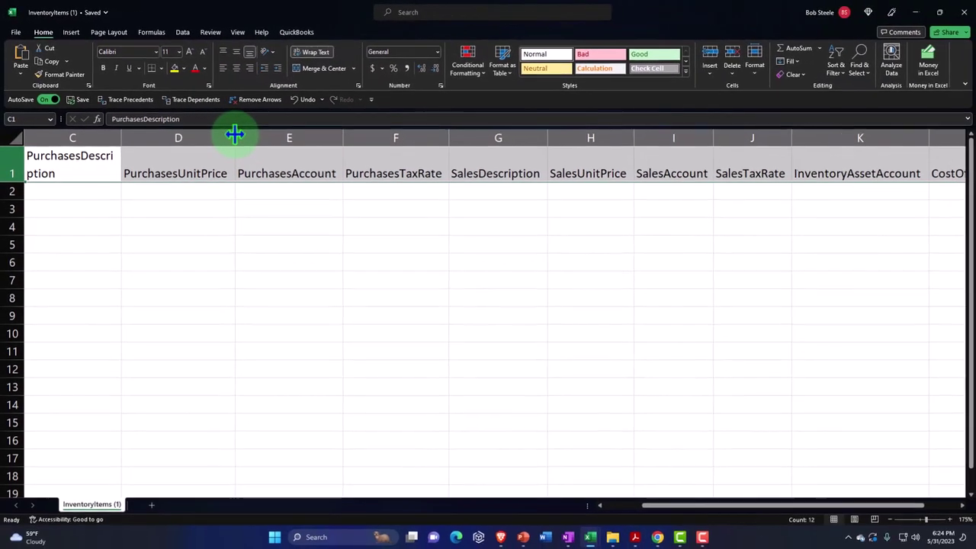
- Narrow columns C through L to one uniform width so all twelve template columns fit in view
drag(360, 209, 306, 210)
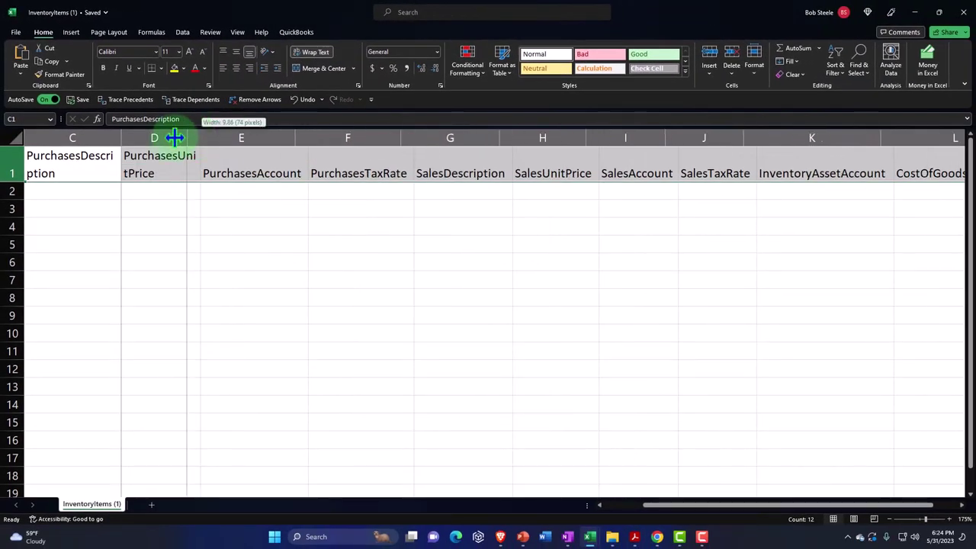
drag(174, 137, 171, 138)
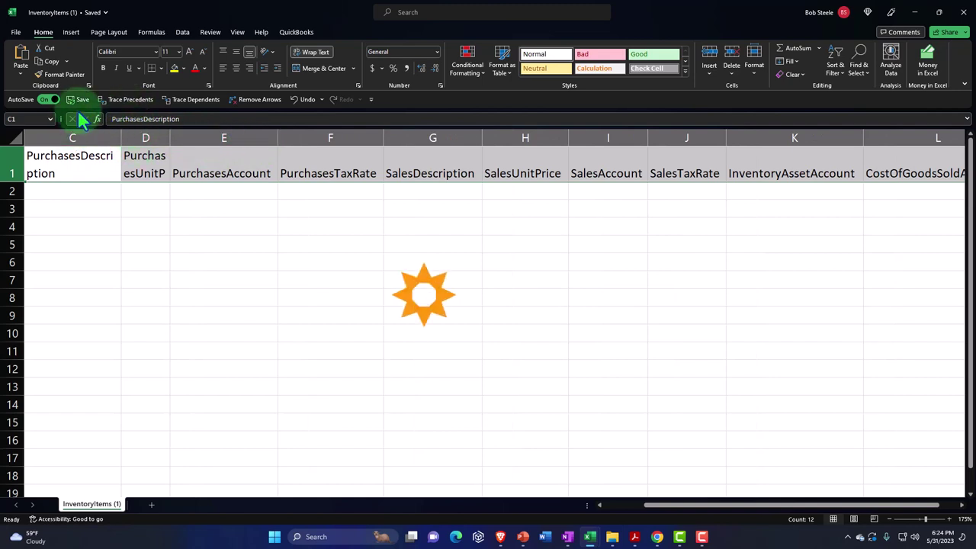
drag(146, 137, 802, 174)
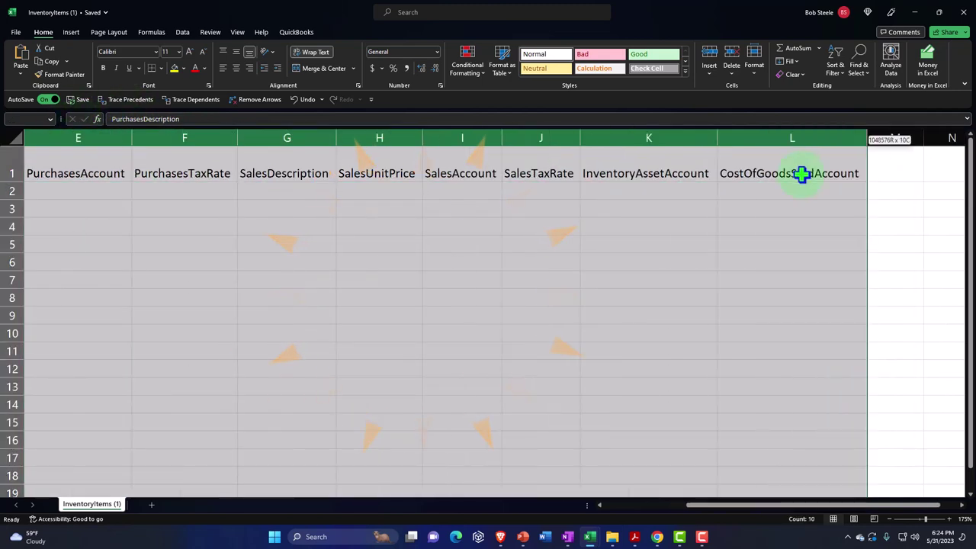
drag(717, 137, 651, 138)
drag(729, 506, 591, 510)
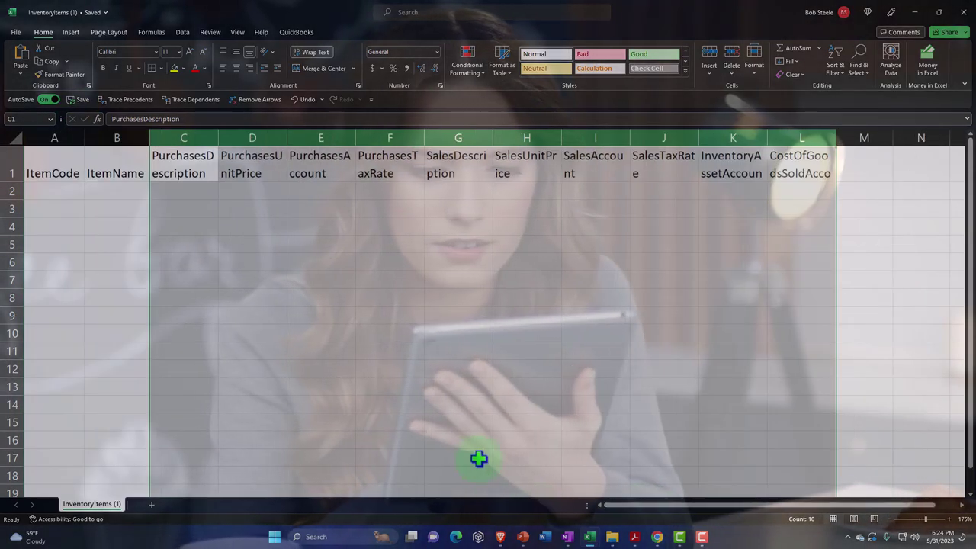
click(183, 280)
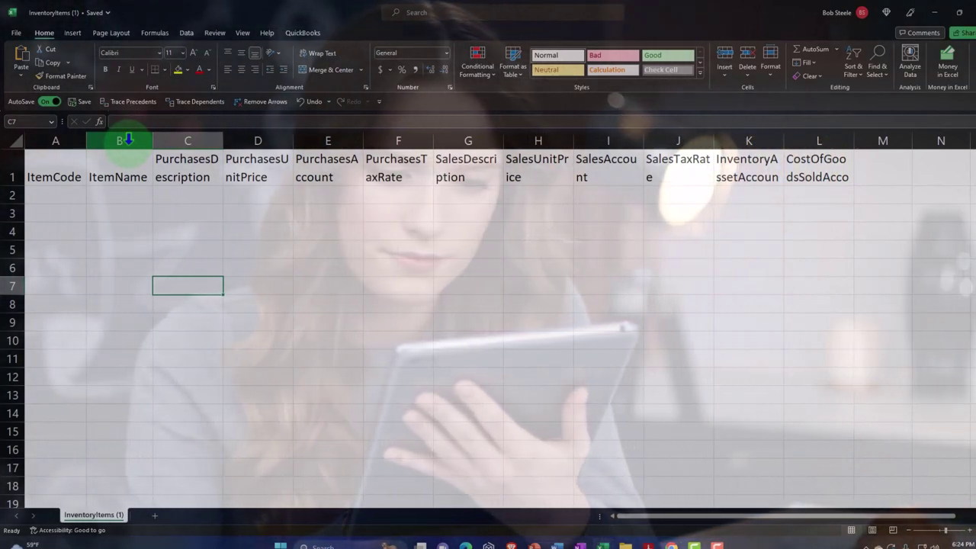
- Examine the import template's row 1 headings from ItemCode across to InventoryAssetAccount
click(54, 175)
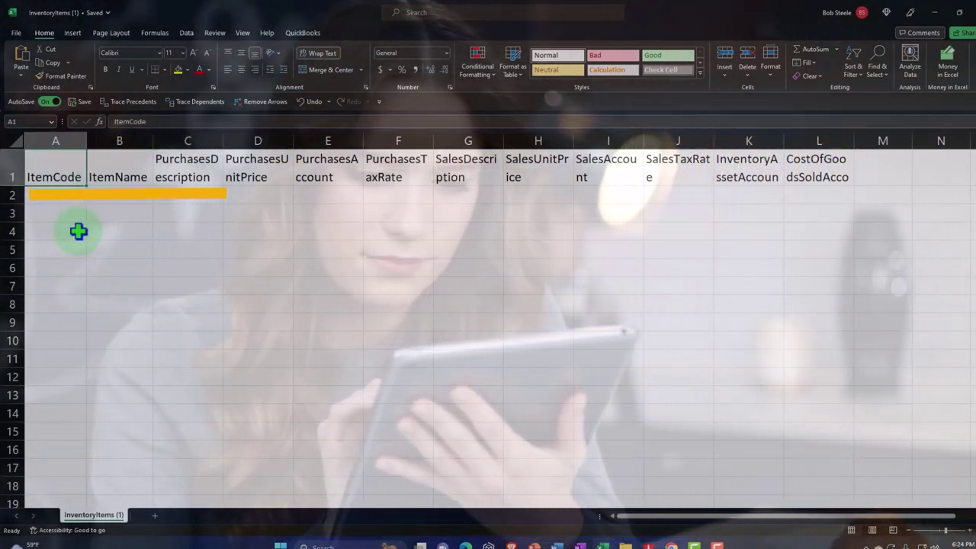
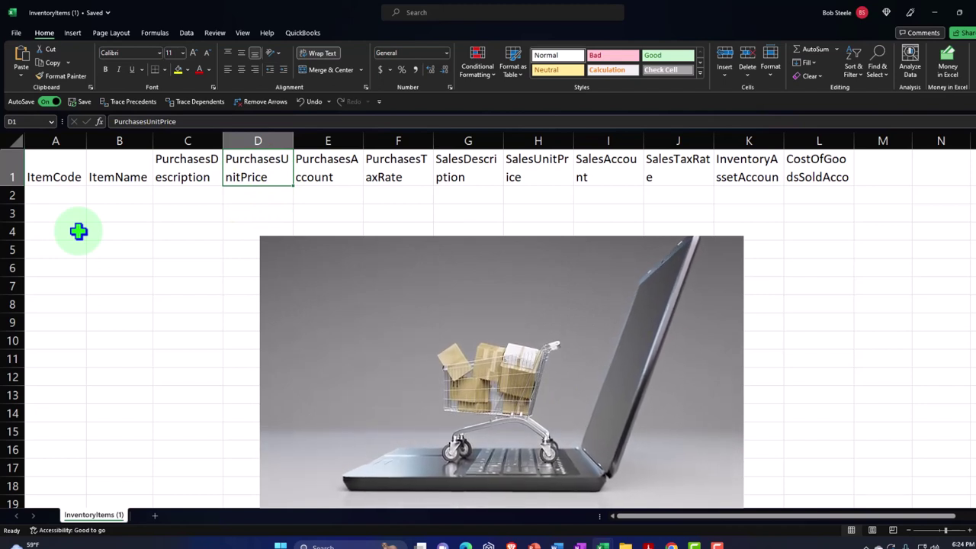
key(Right)
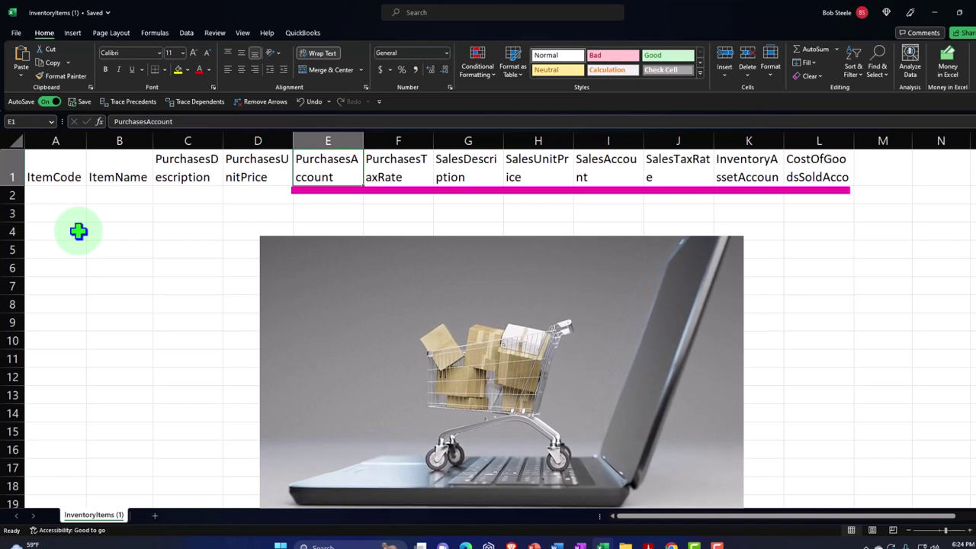
key(Right)
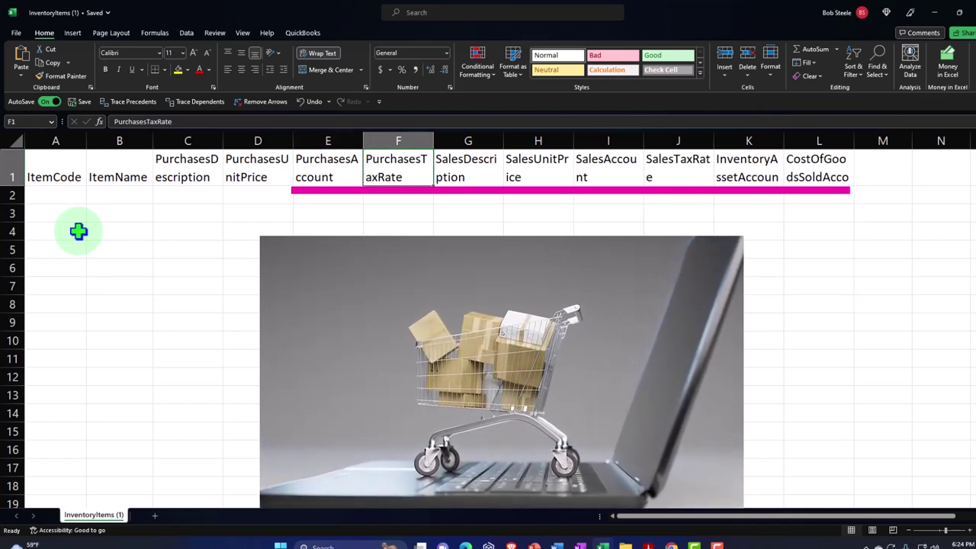
key(Right)
key(Right)
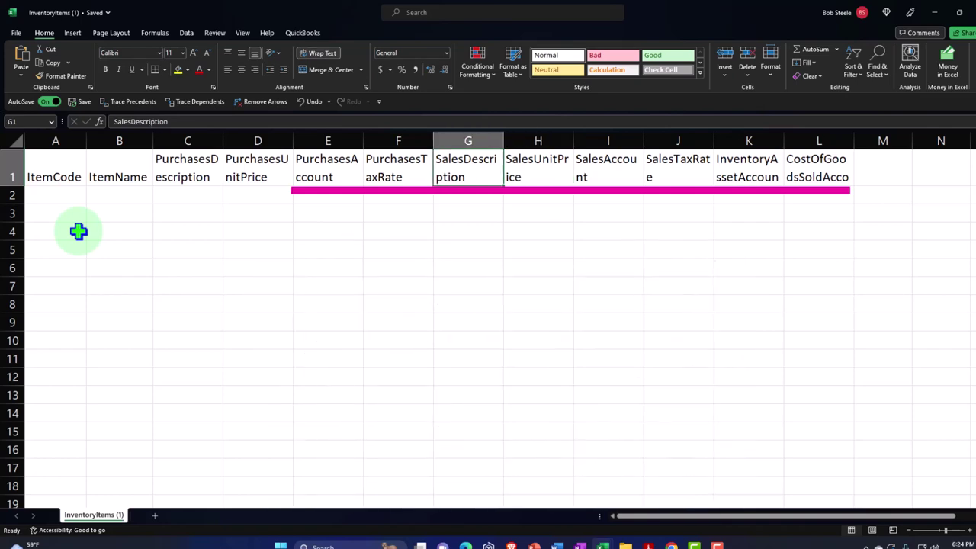
key(Right)
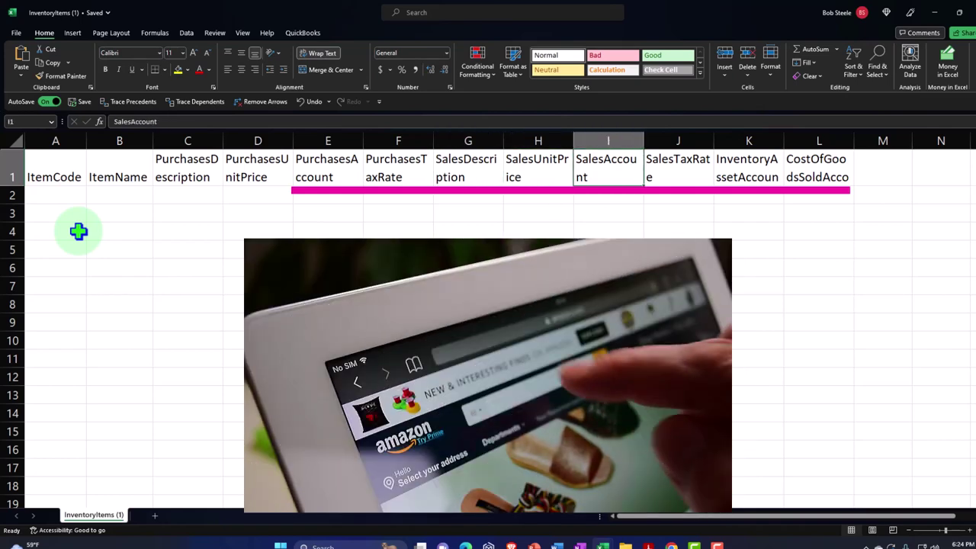
key(Right)
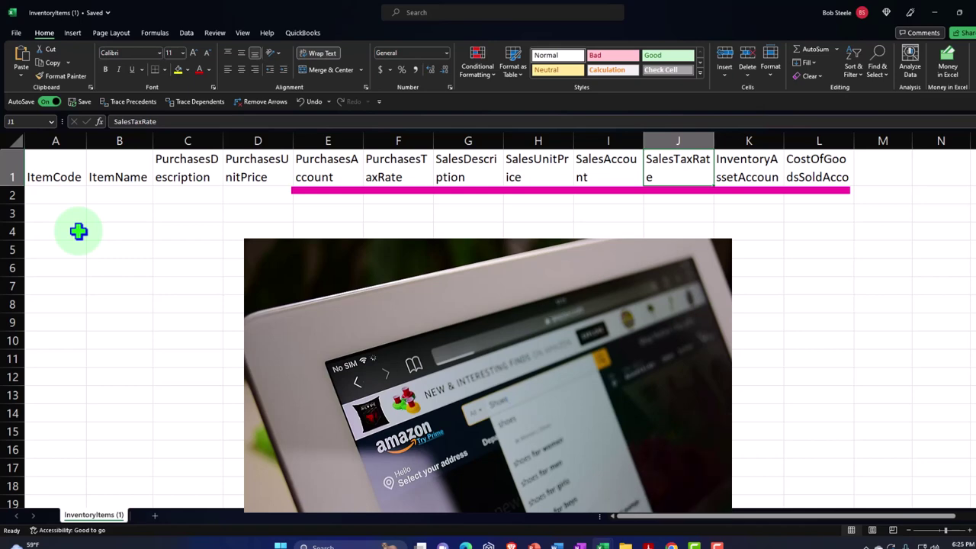
key(Right)
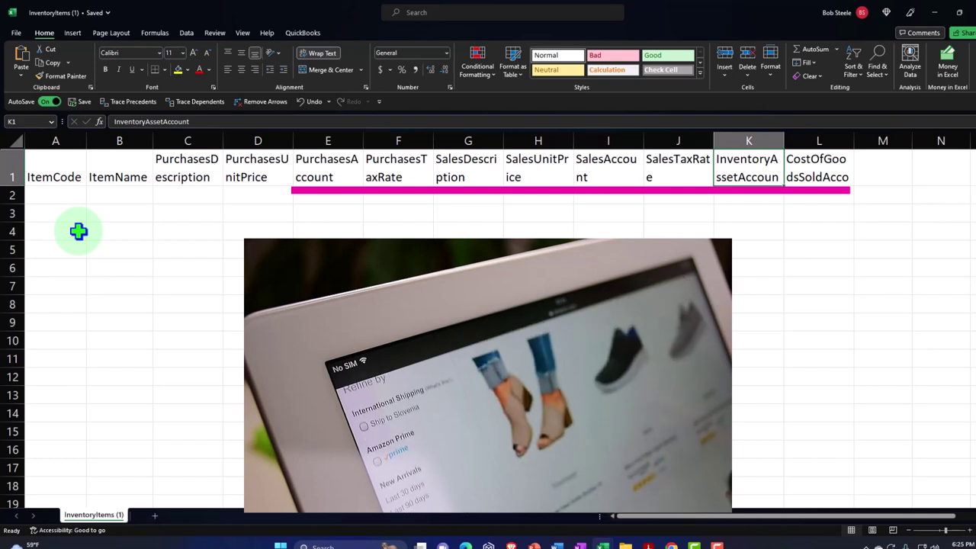
- Increase the height of header row 1 so the InventoryAssetAccount and CostOfGoodsSoldAccount headings fit on three lines
key(Right)
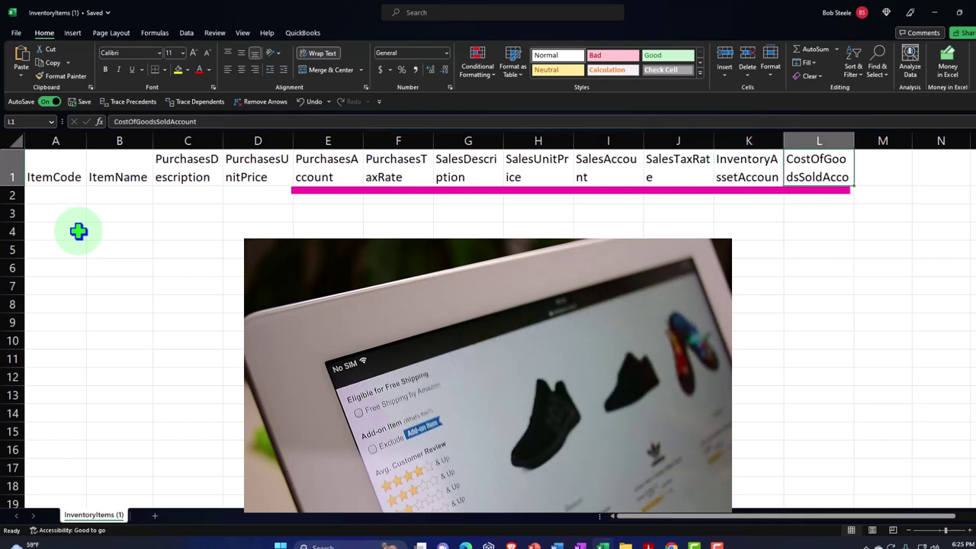
drag(16, 189, 15, 209)
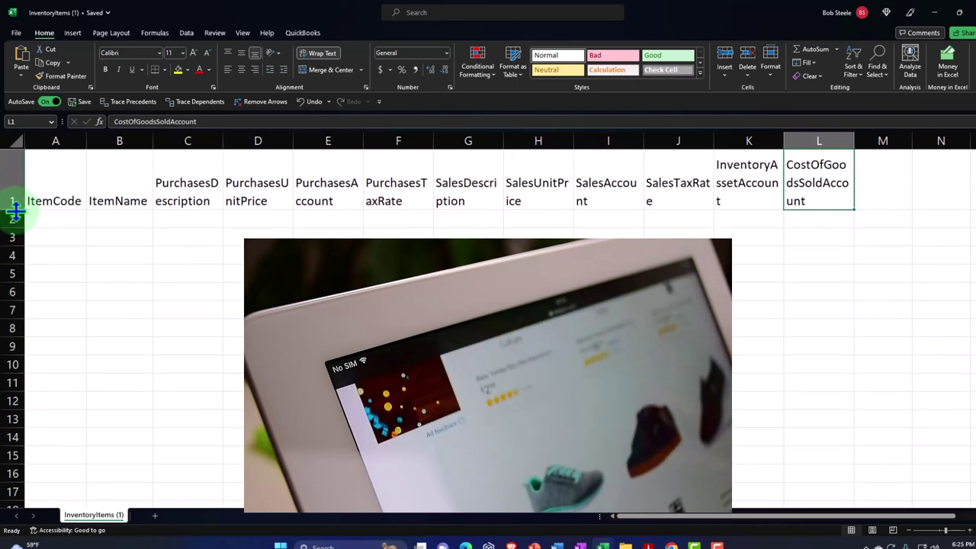
click(65, 220)
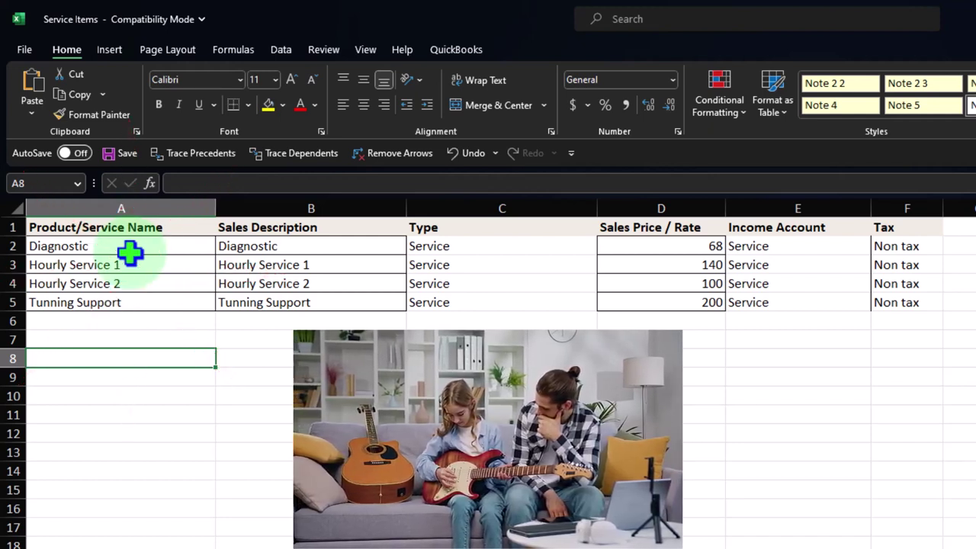
- Copy the service names in A2:A5 of the Service Items workbook into the template's PurchasesDescription column from C2 and widen that column
drag(130, 245, 133, 303)
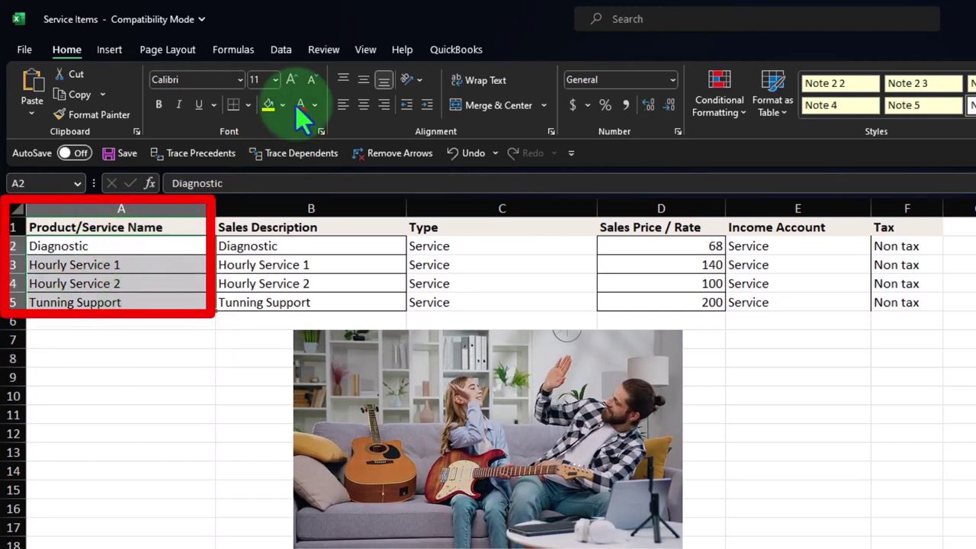
key(ctrl+c)
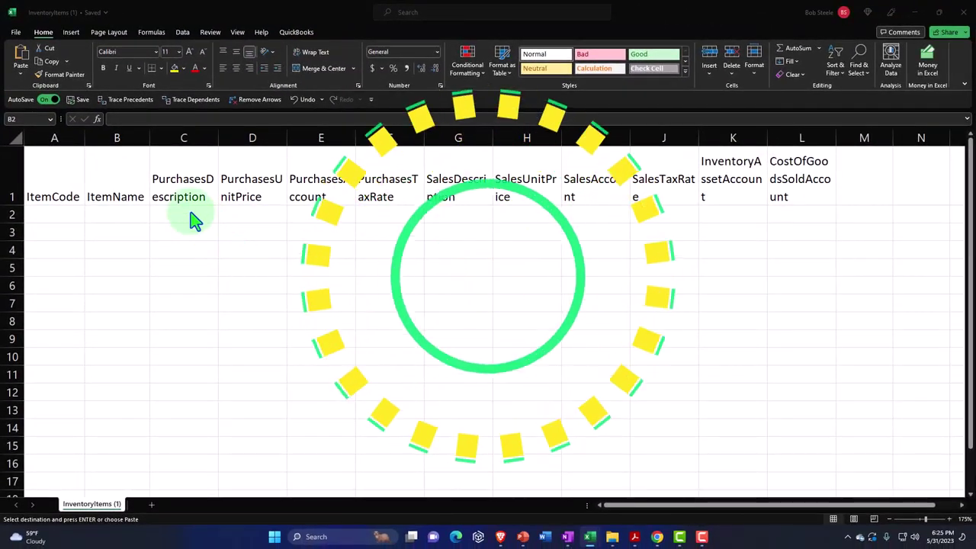
click(188, 214)
key(ctrl+v)
click(185, 302)
drag(219, 138, 254, 138)
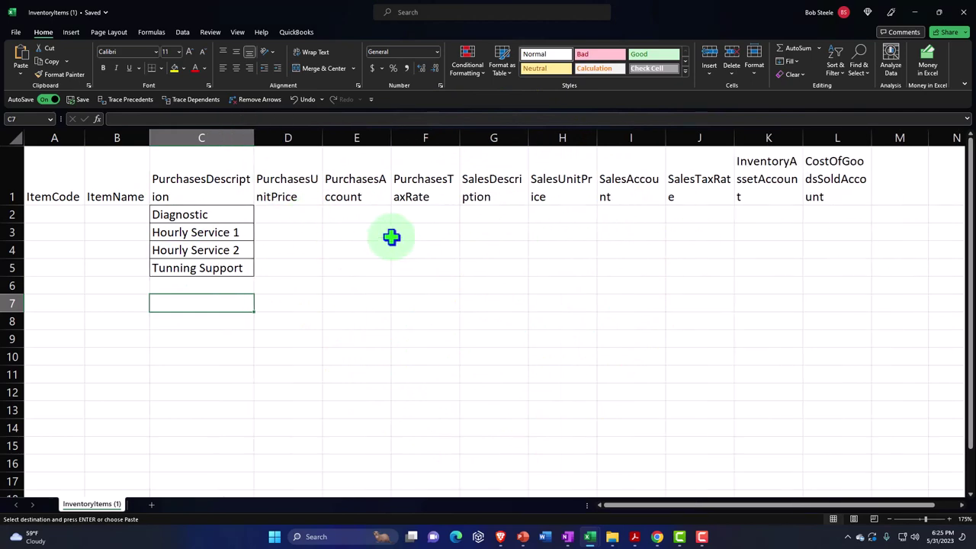
- Paste the same four copied service names into the ItemName column starting at B2
click(268, 220)
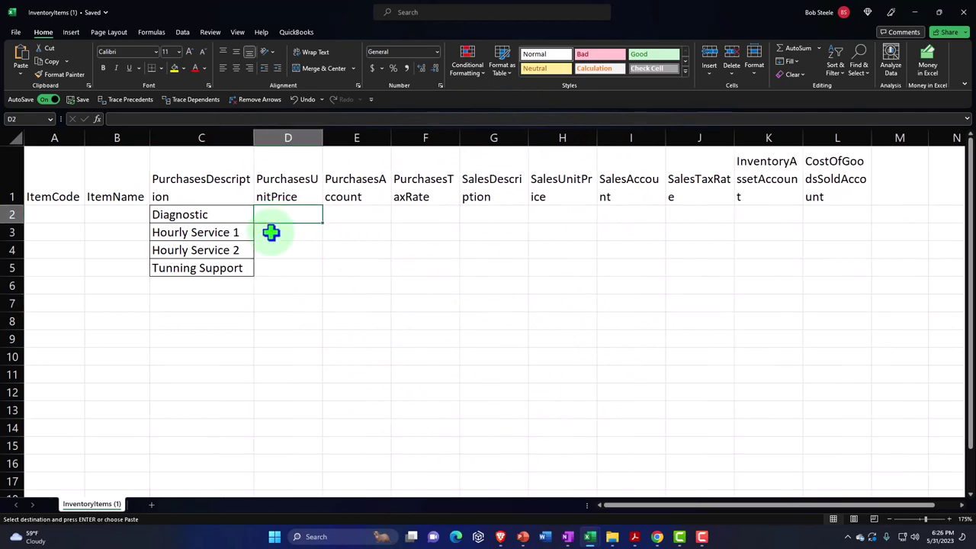
click(122, 216)
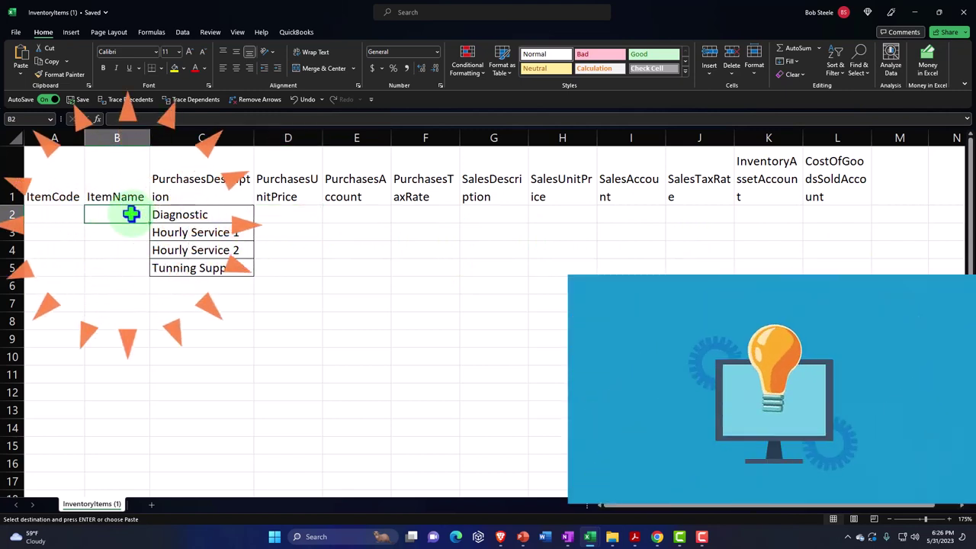
key(ctrl+v)
- Paste the copied service names into the SalesDescription column from G2 and widen the column to fit them
click(196, 217)
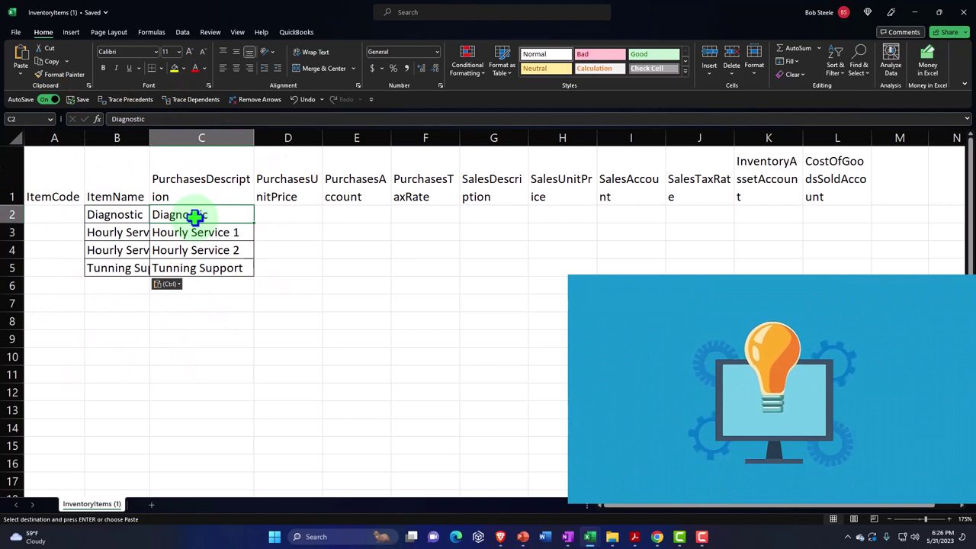
key(Right)
key(Right)
key(Right)
key(Right)
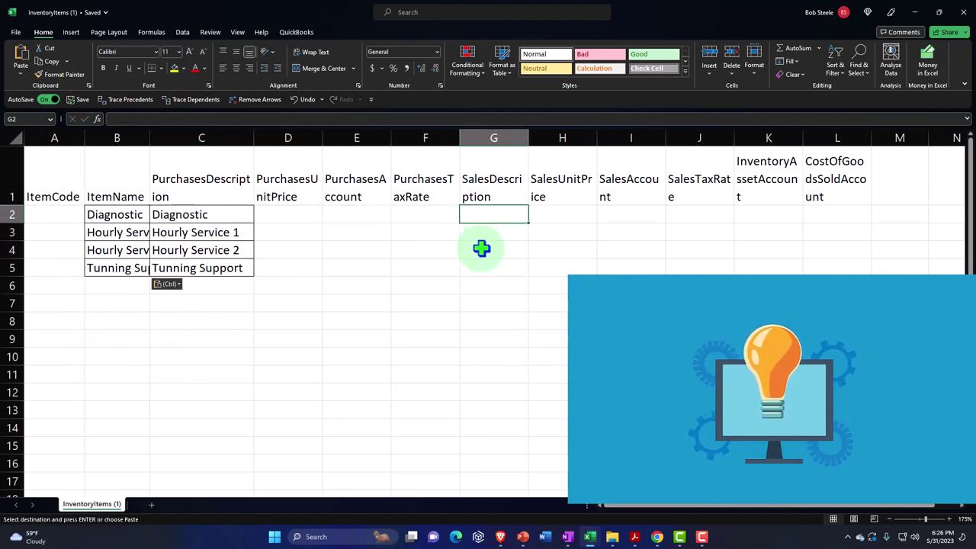
key(ctrl+v)
drag(529, 137, 559, 139)
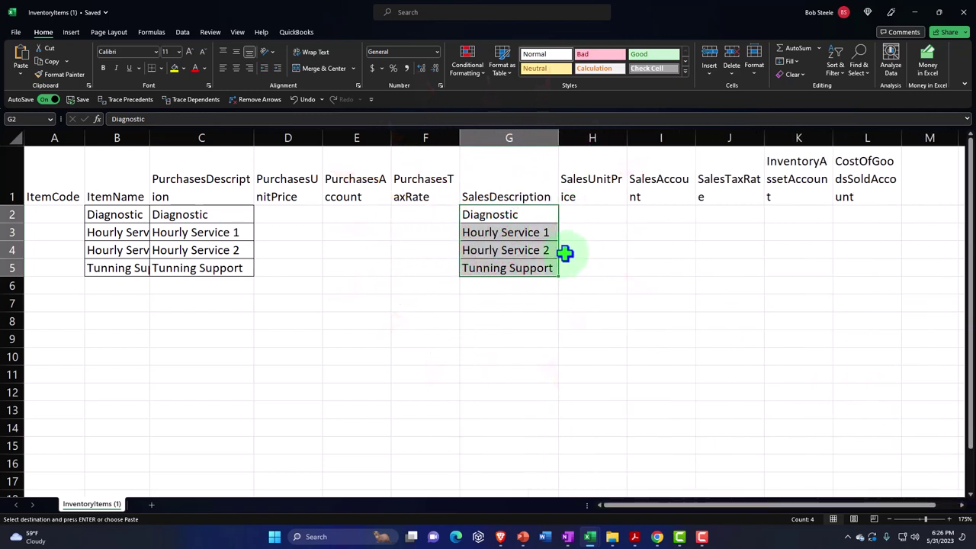
- Copy the Sales Price / Rate values in D2:D5 of Service Items (68, 140, 100, 200) into the template's SalesUnitPrice column from H2
click(526, 215)
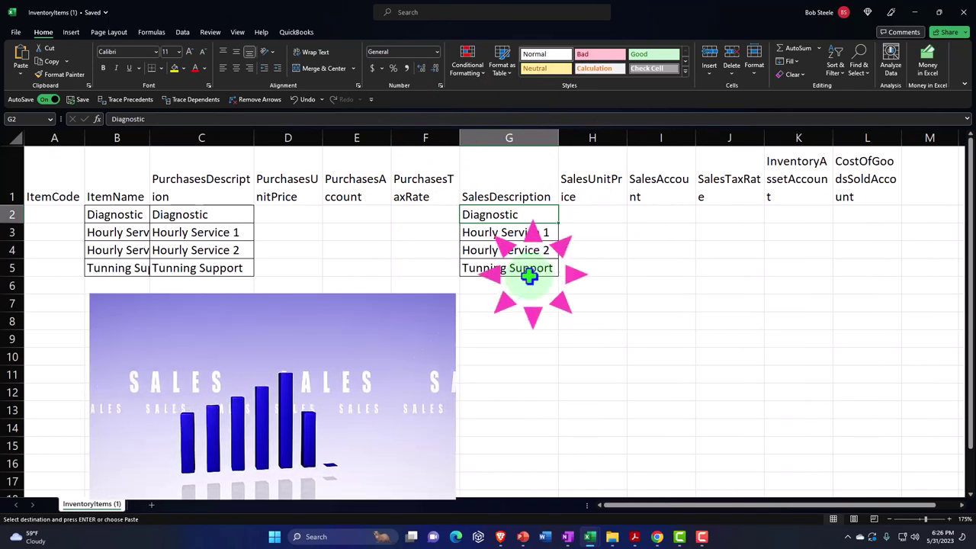
key(Right)
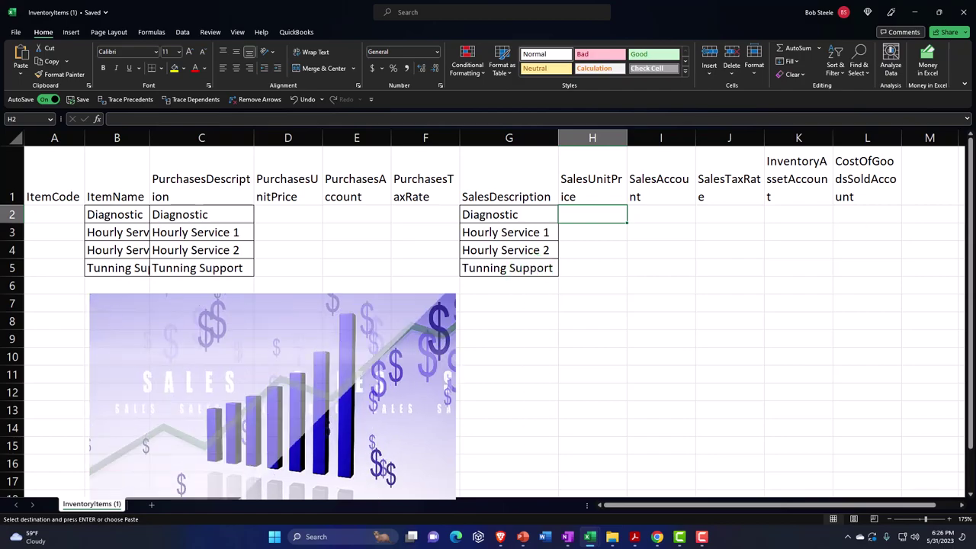
key(alt+Tab)
drag(871, 349, 567, 9)
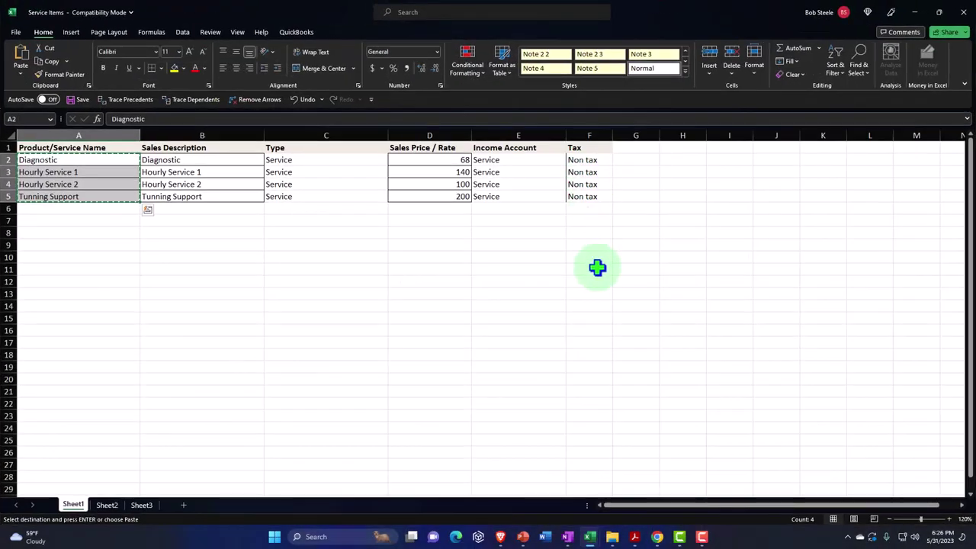
drag(535, 266, 489, 194)
drag(453, 163, 445, 196)
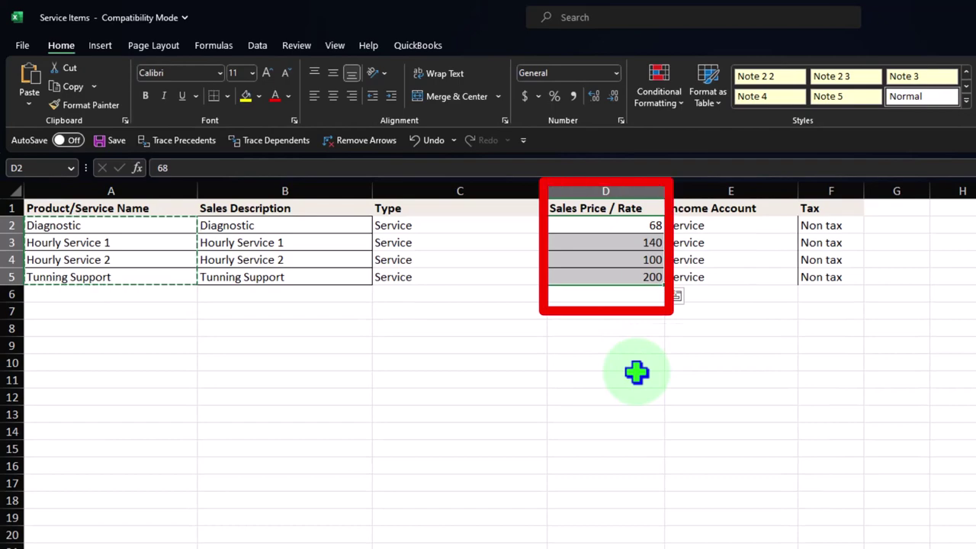
key(ctrl+c)
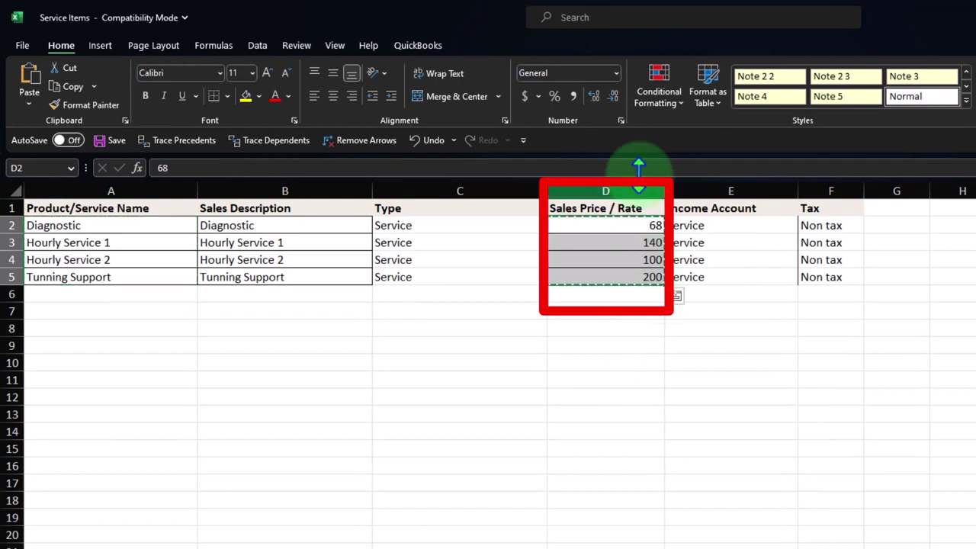
double_click(479, 26)
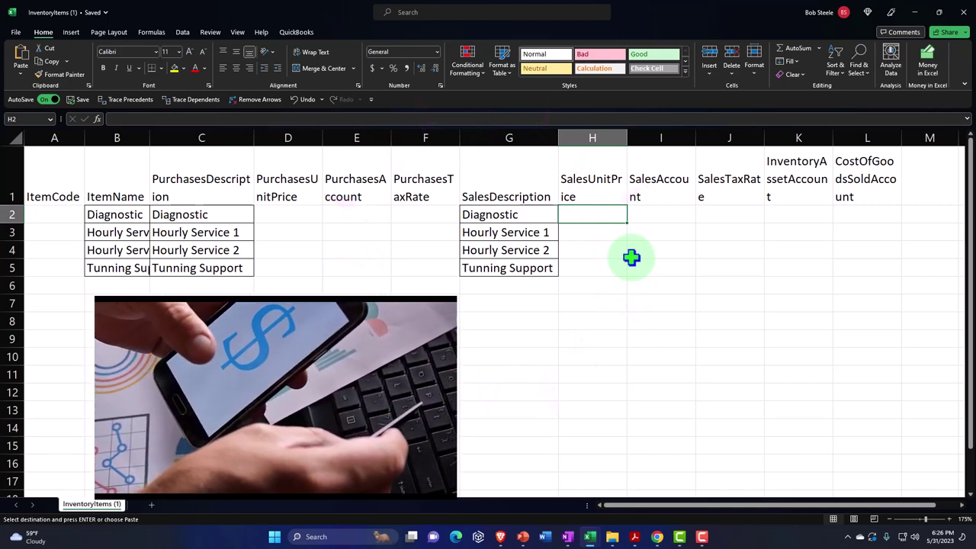
key(ctrl+v)
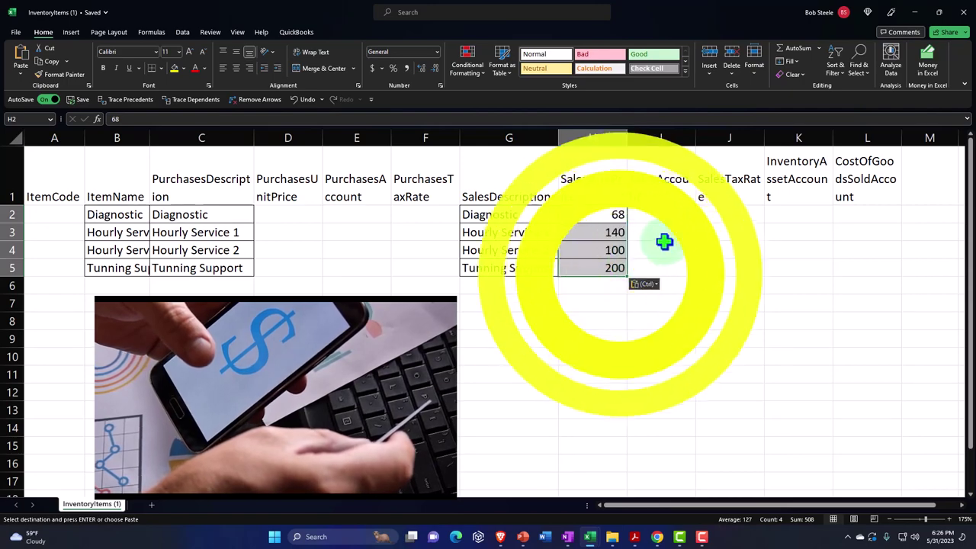
- Switch to Xero in Chrome and examine the revenue accounts in the chart of accounts for the template's SalesAccount code
click(660, 215)
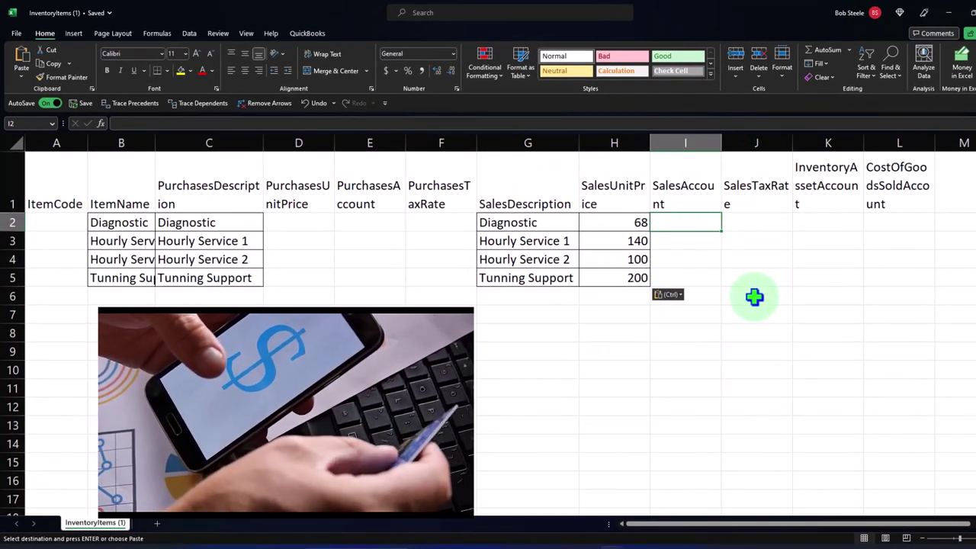
mouse_move(678, 545)
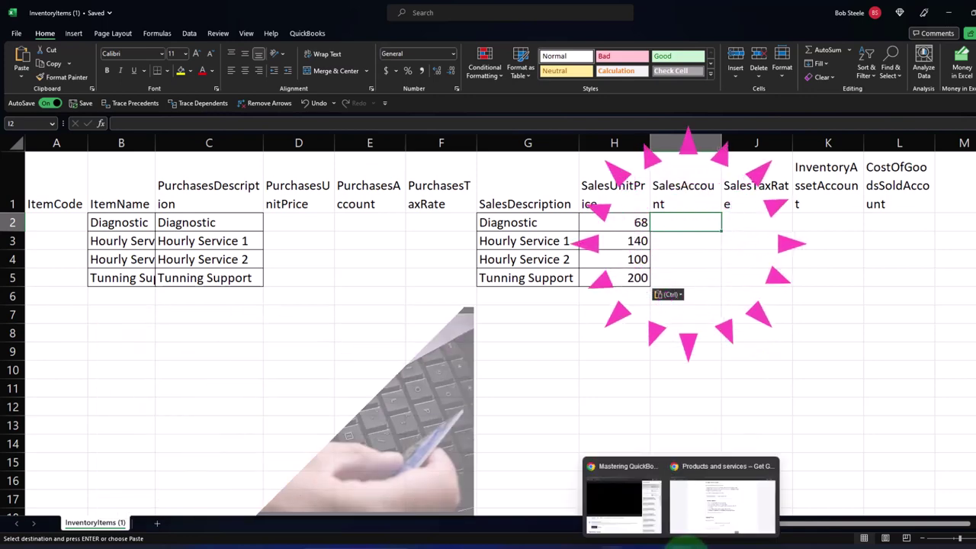
mouse_move(671, 509)
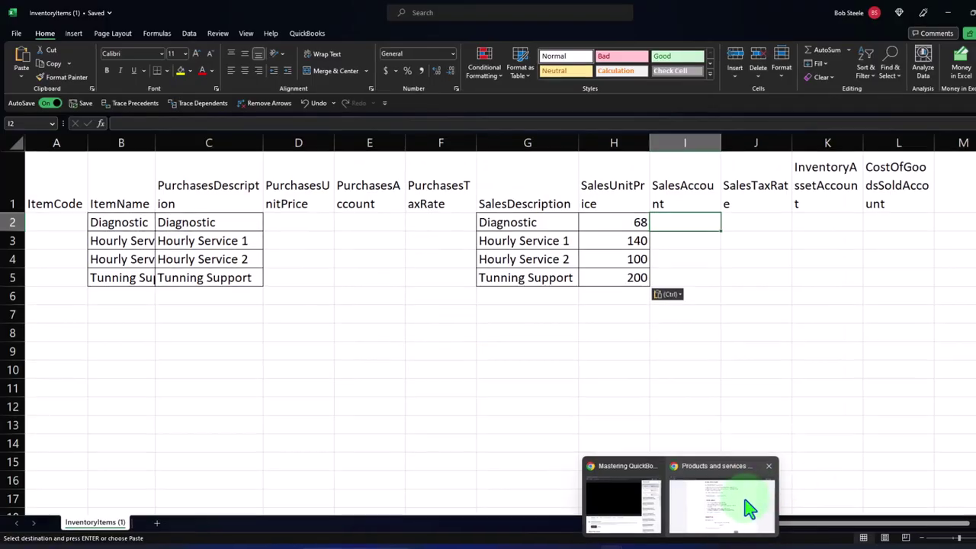
click(733, 502)
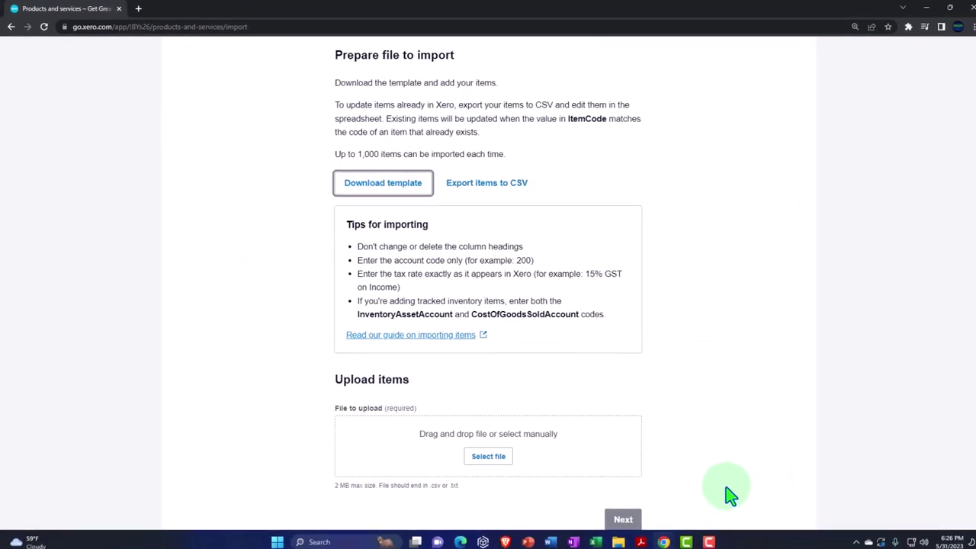
scroll(254, 244, up, 2)
click(91, 83)
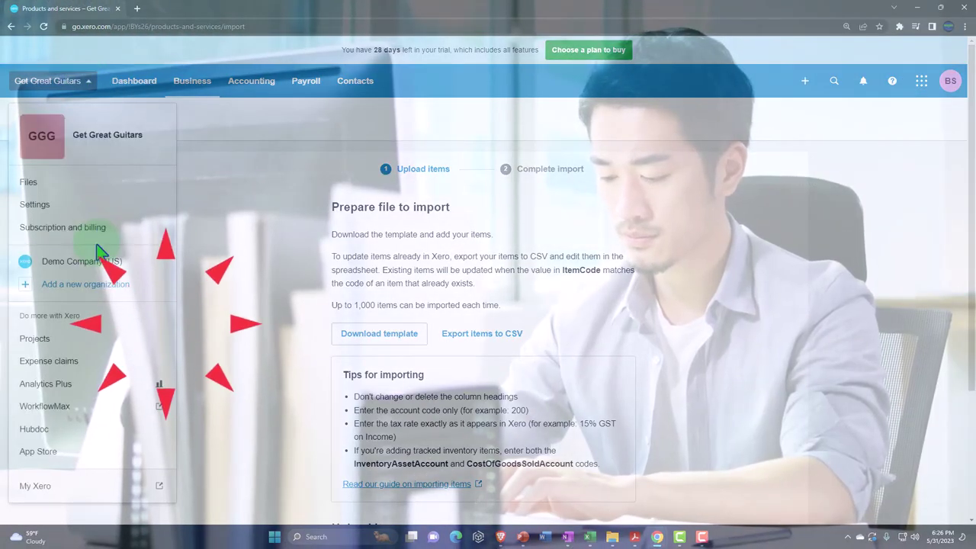
click(262, 216)
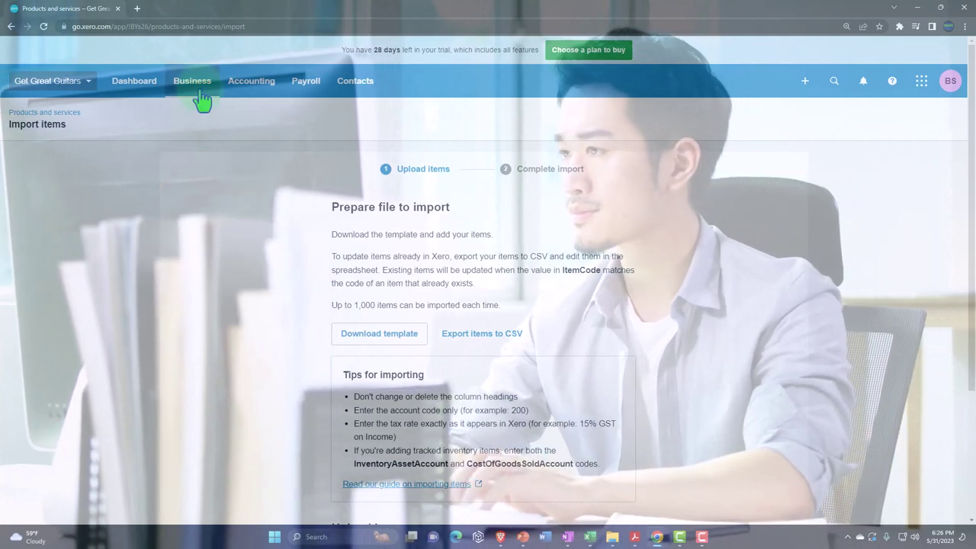
click(201, 95)
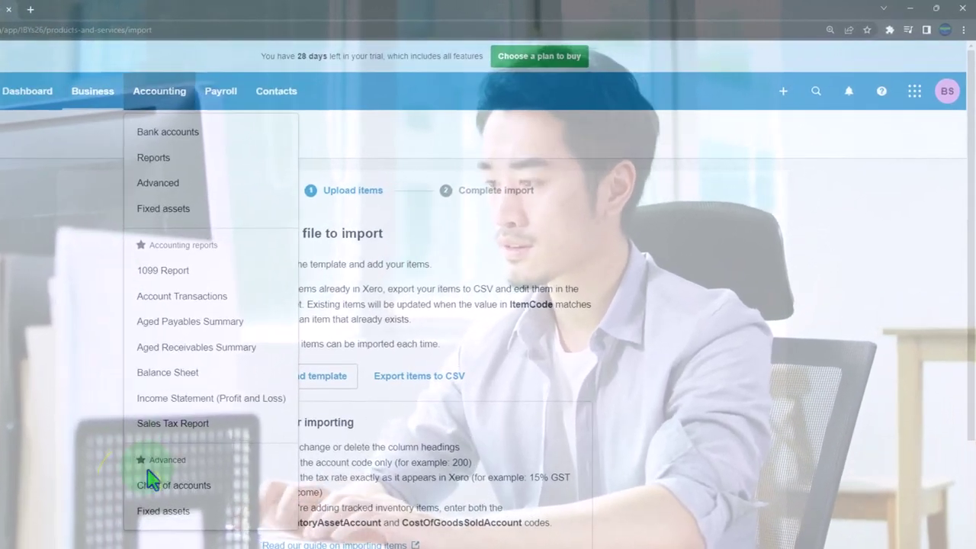
click(155, 494)
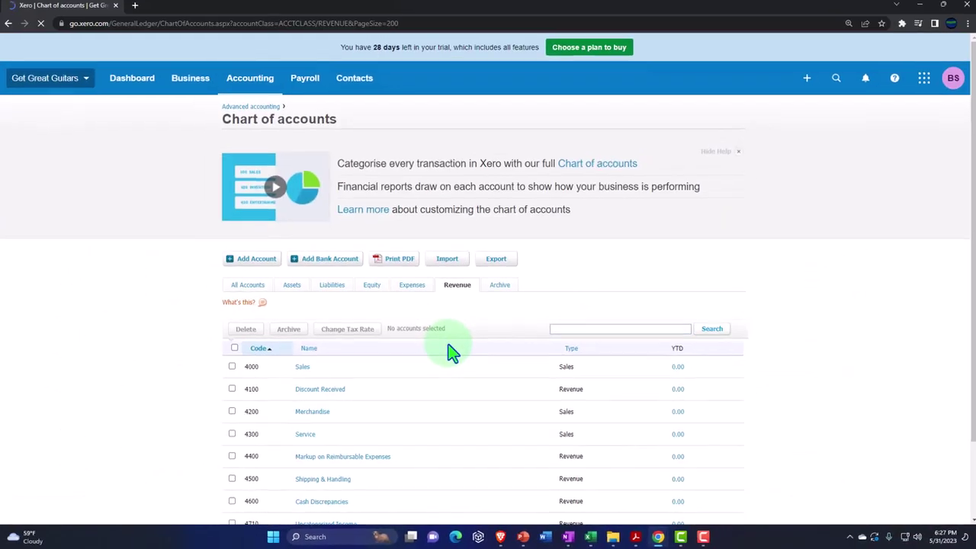
key(ctrl+plus)
key(ctrl+plus)
scroll(439, 266, down, 3)
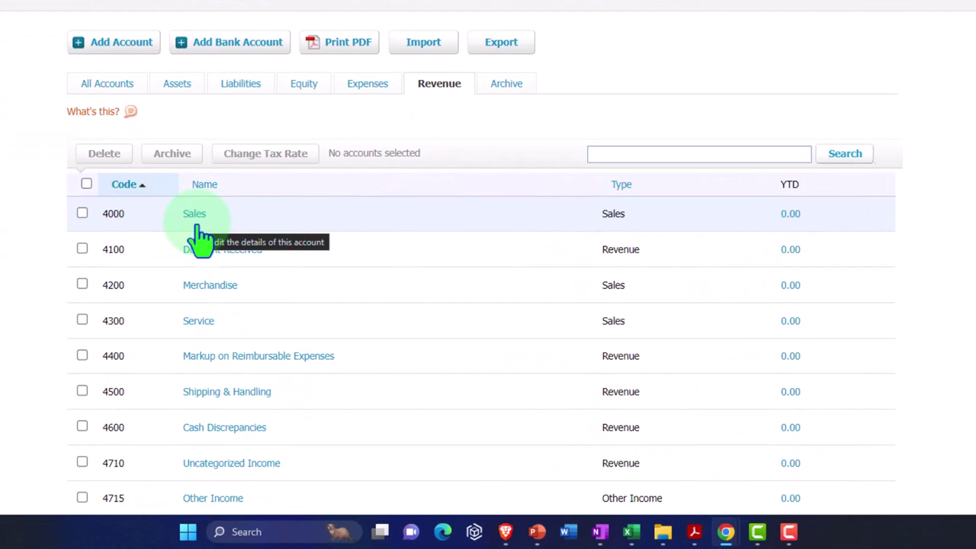
- Check the details of the Service revenue account in the chart of accounts, close them, and switch back to the Excel template
scroll(199, 240, down, 1)
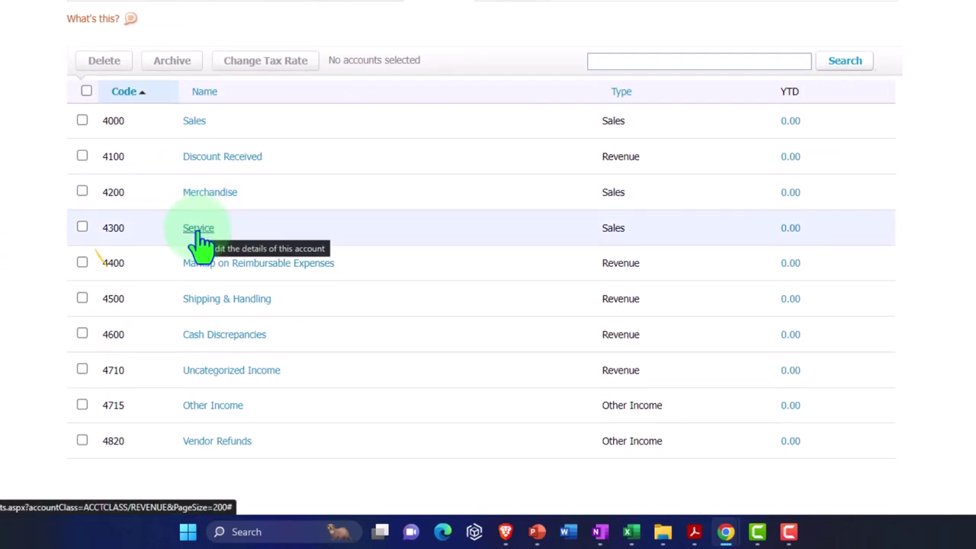
drag(224, 242, 182, 230)
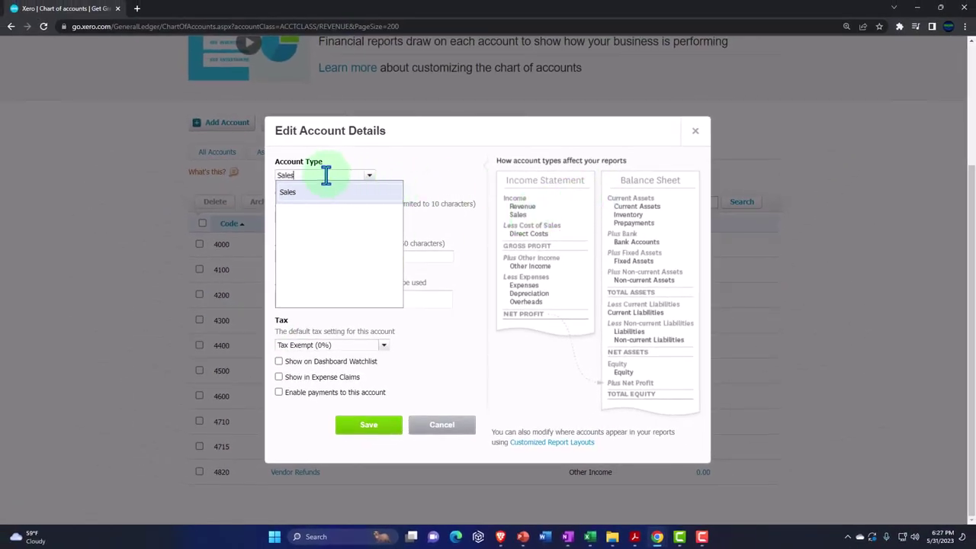
click(695, 134)
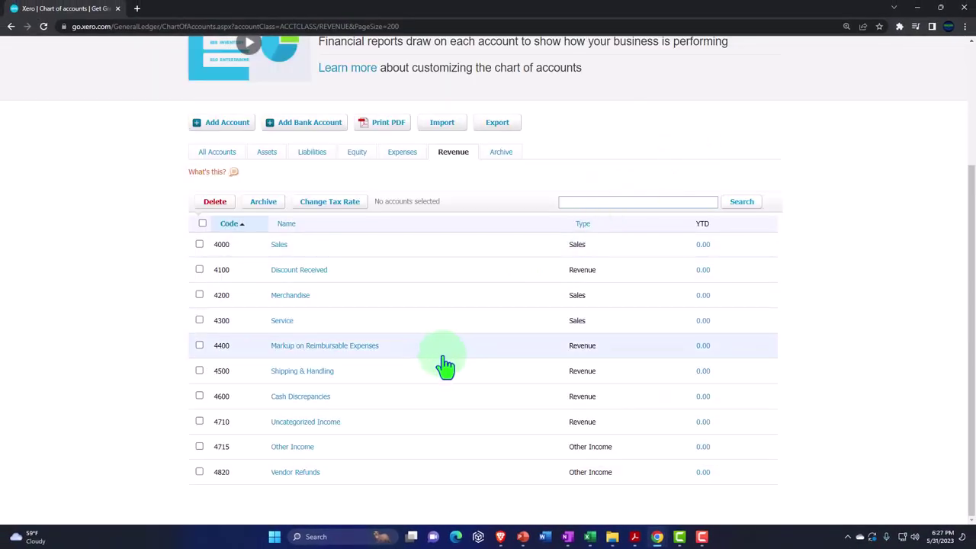
click(916, 9)
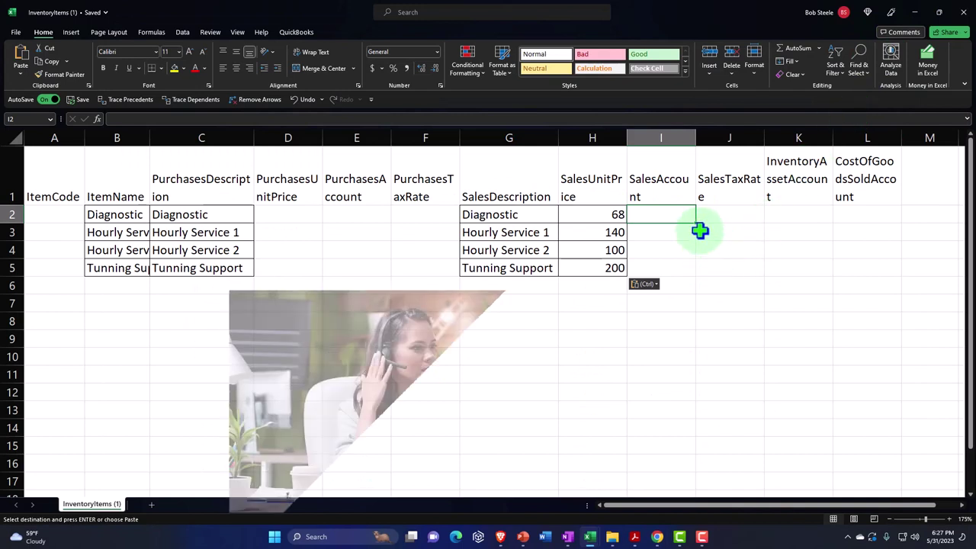
- Enter Service as the SalesAccount in I2 and copy it down through I5
text(Service)
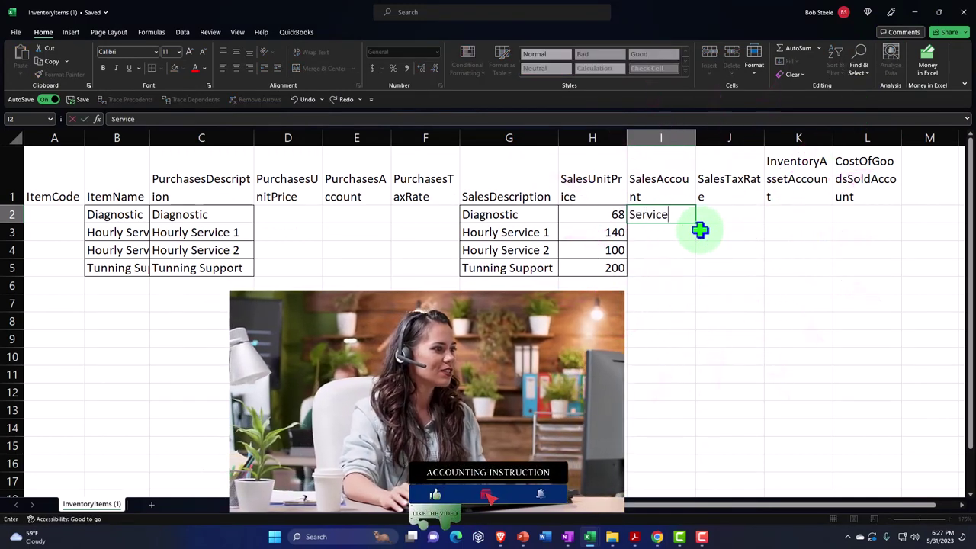
click(696, 248)
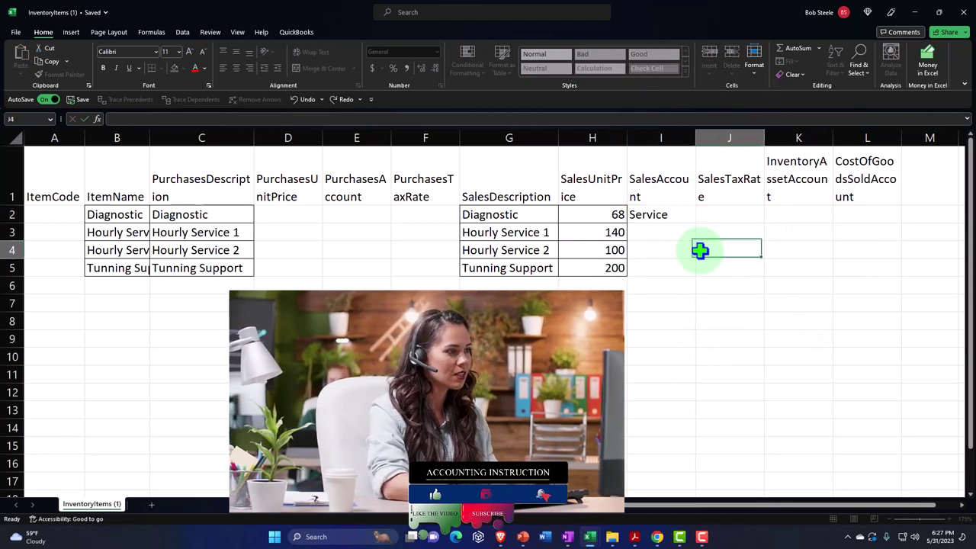
click(680, 216)
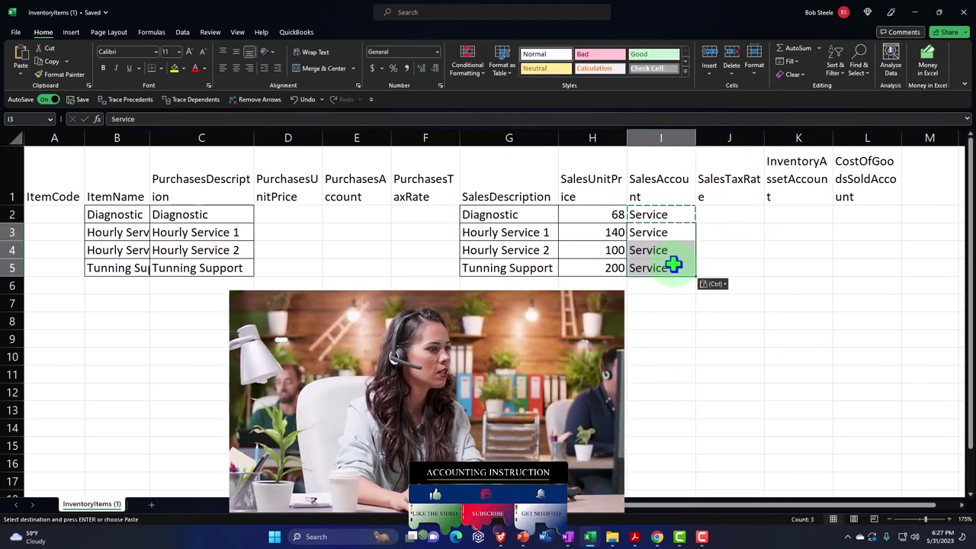
click(728, 221)
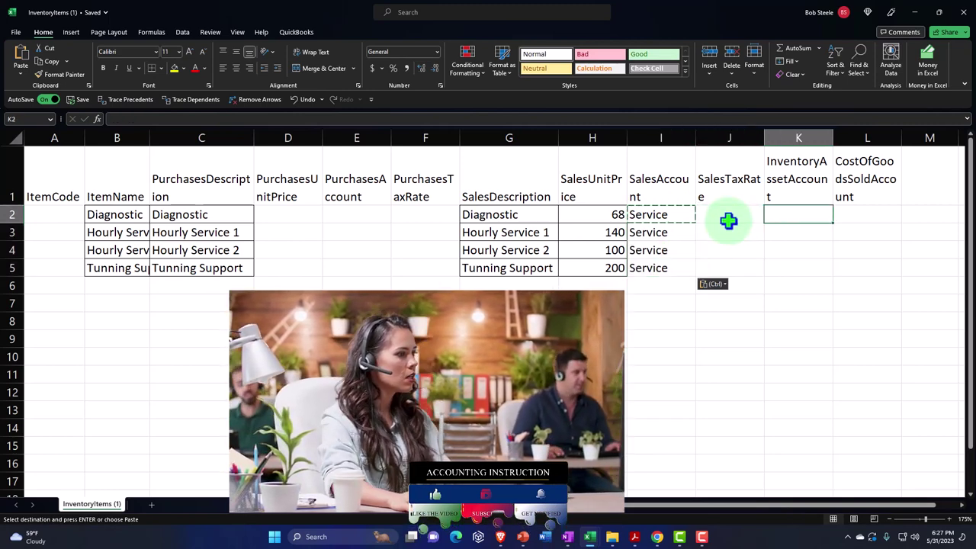
key(Right)
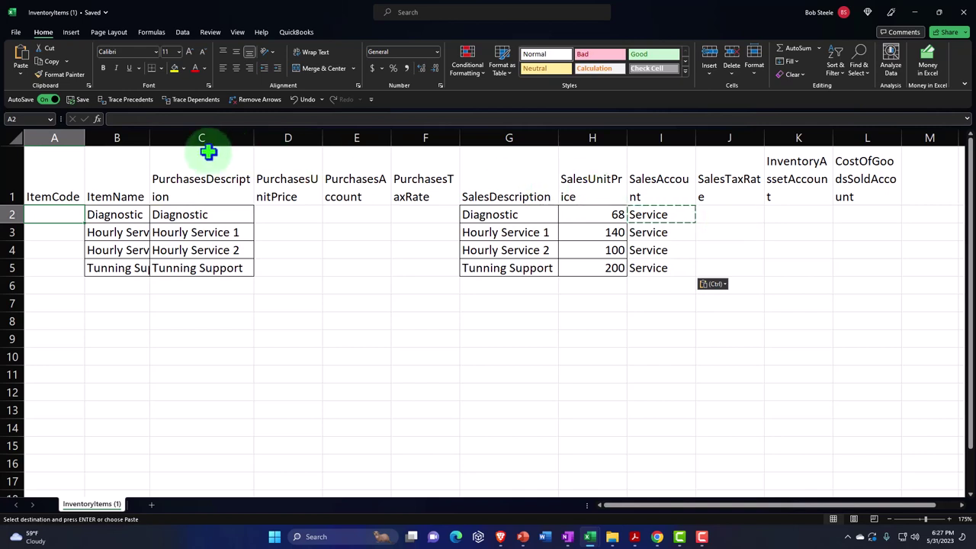
- Copy the ItemName values in B2:B5 into the ItemCode column from A2 and widen both columns
click(155, 136)
drag(162, 211, 142, 276)
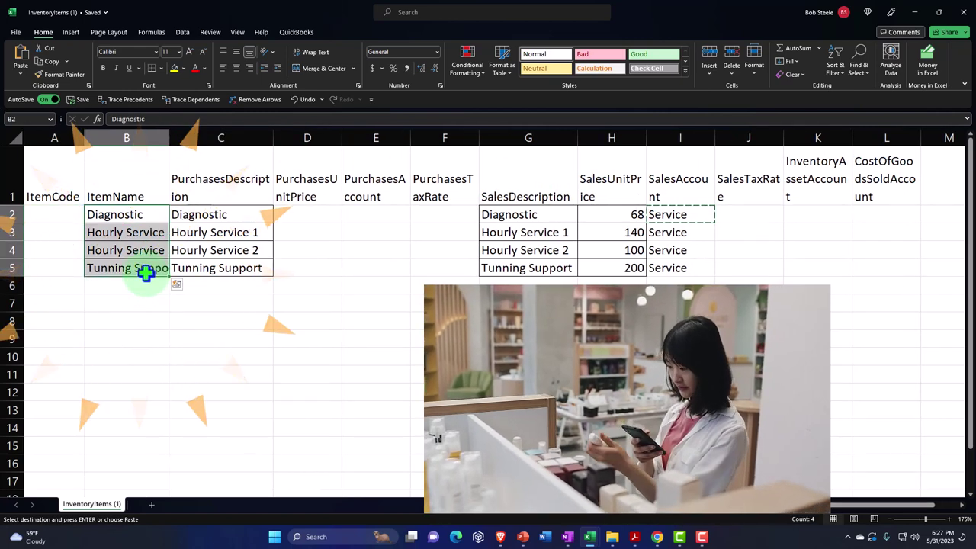
click(61, 214)
key(ctrl+v)
drag(84, 137, 108, 137)
click(87, 181)
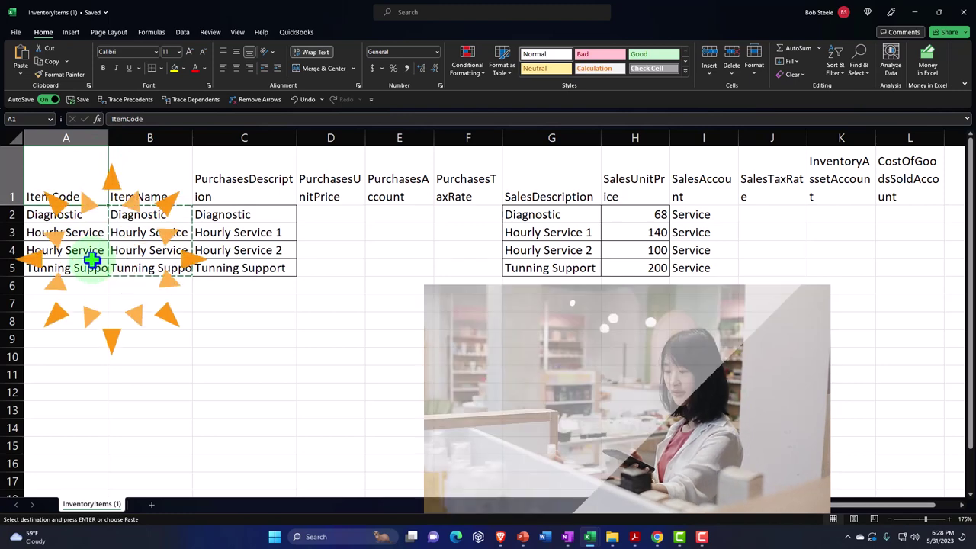
- Go across the filled row 2 to check the template's columns and save the workbook
key(Right)
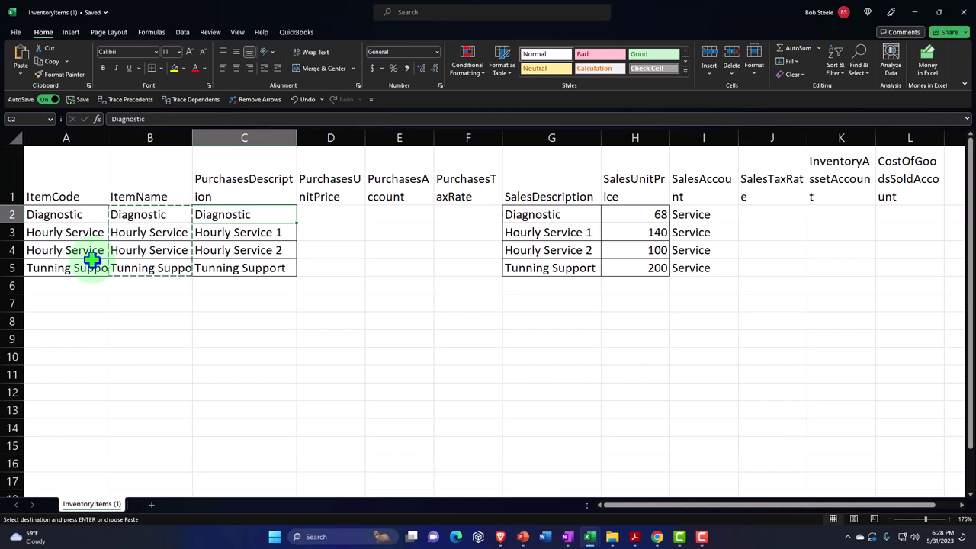
key(Right)
key(Right)
key(Right)
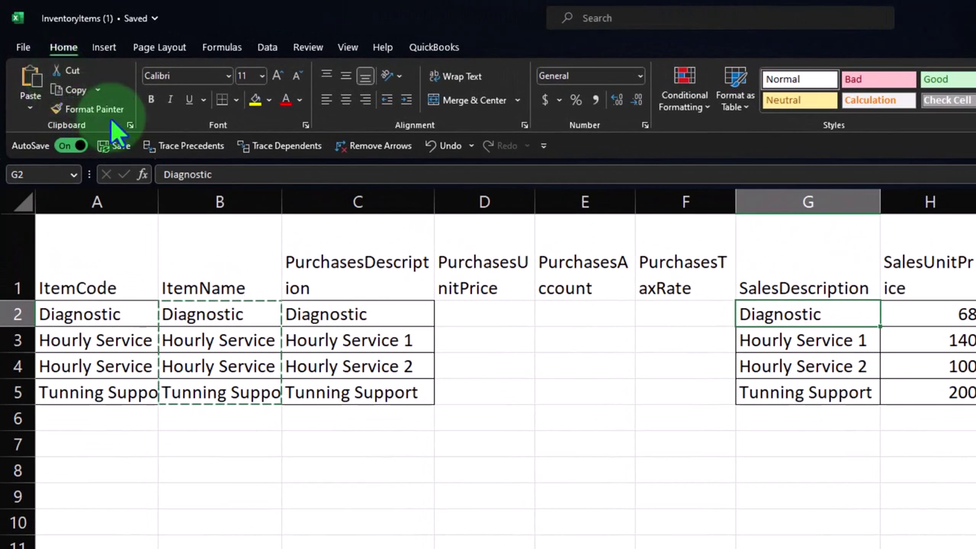
click(101, 145)
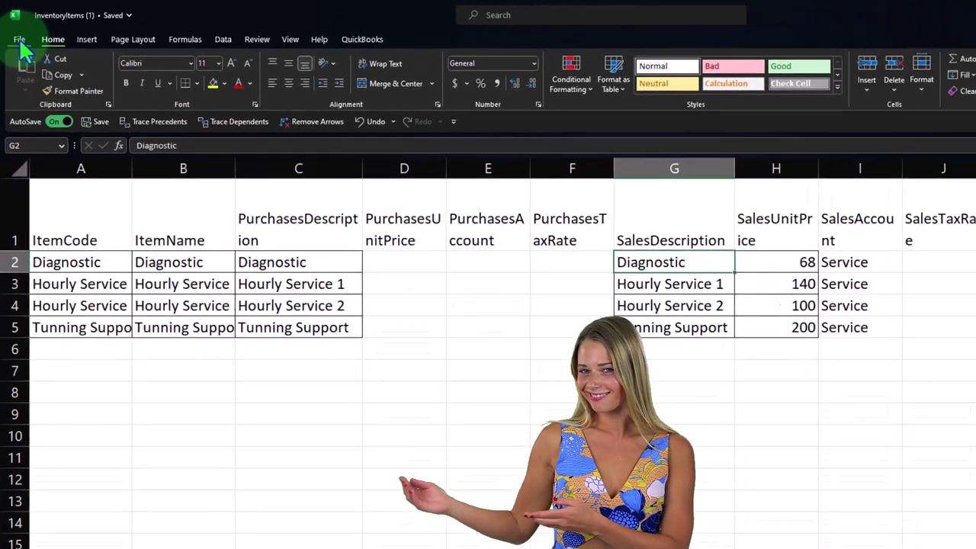
- Save a copy of InventoryItems (1) as CSV UTF-8 (Comma delimited) in the OneDrive Desktop Xero folder and return to the sheet
click(23, 47)
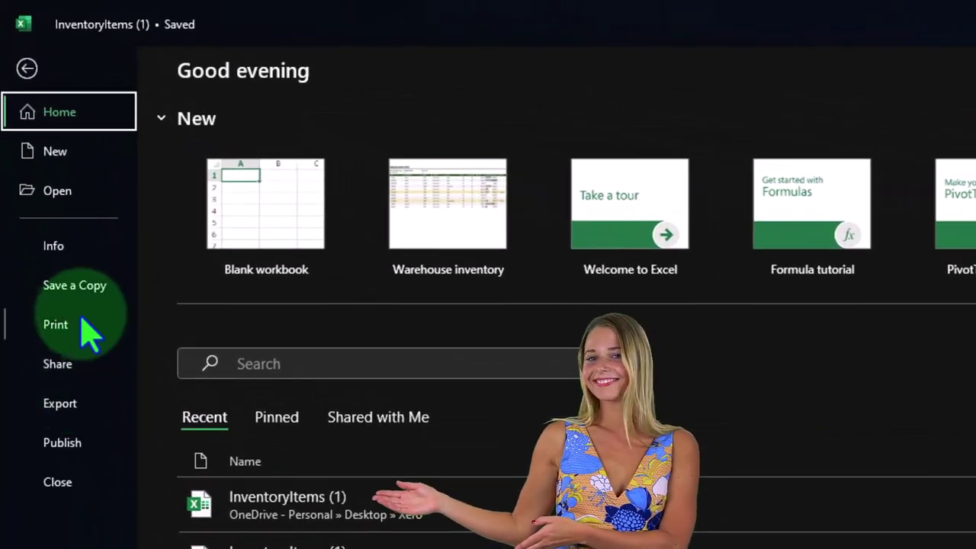
click(80, 294)
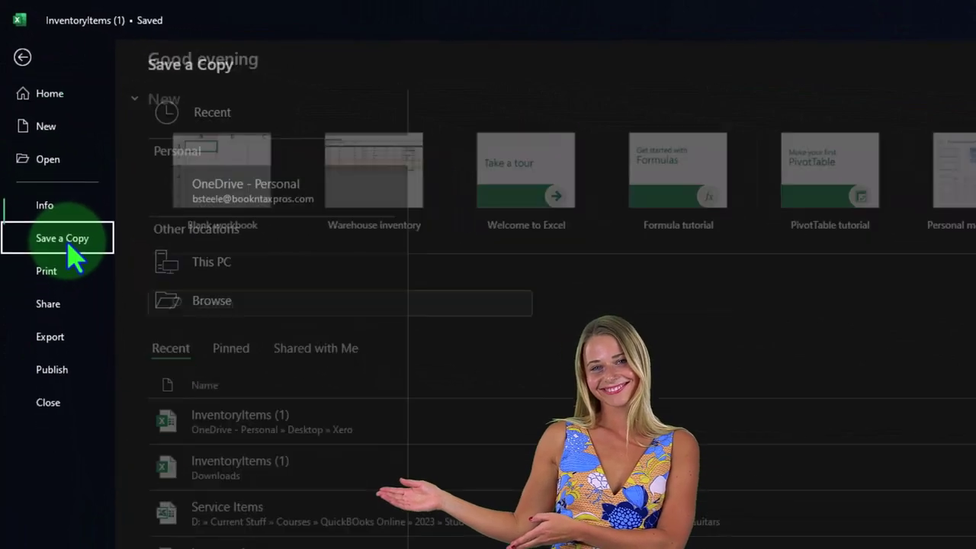
click(119, 214)
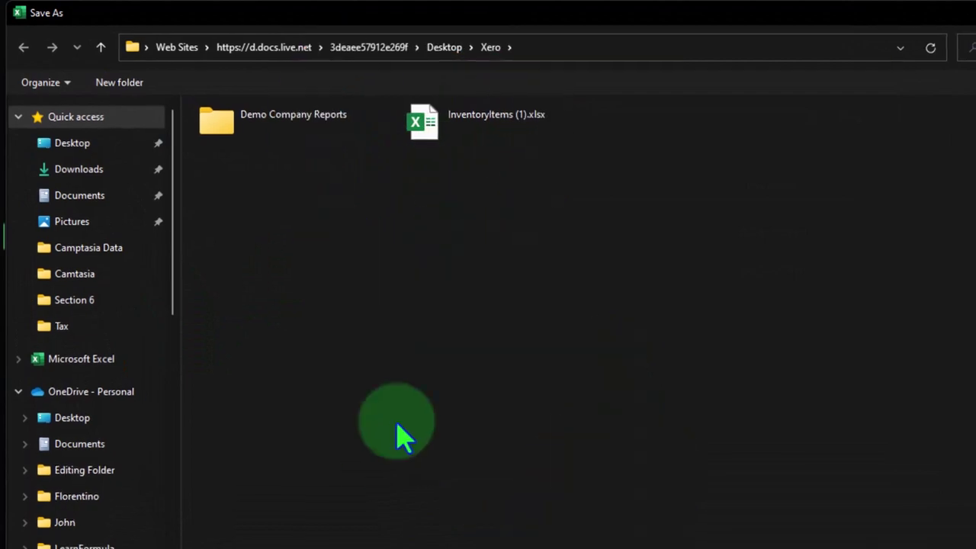
click(168, 375)
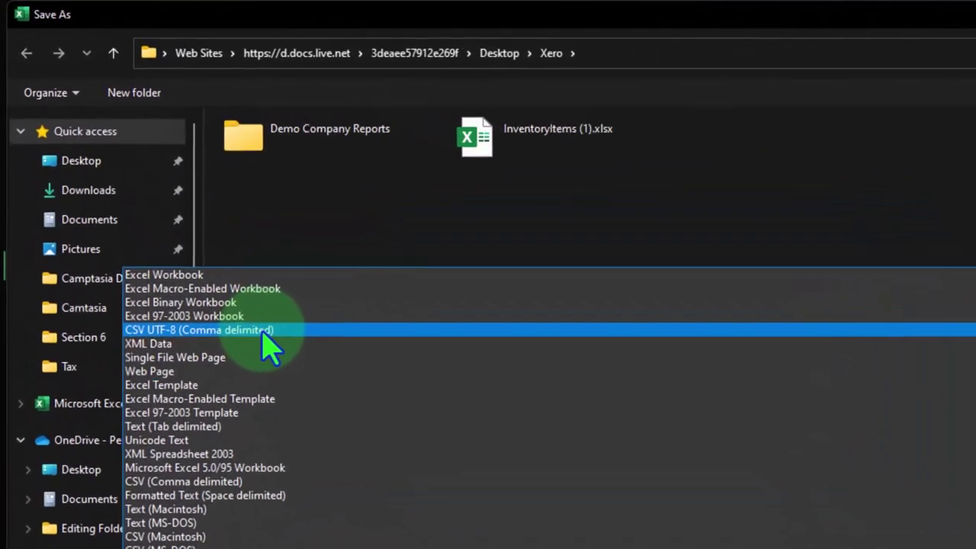
click(263, 333)
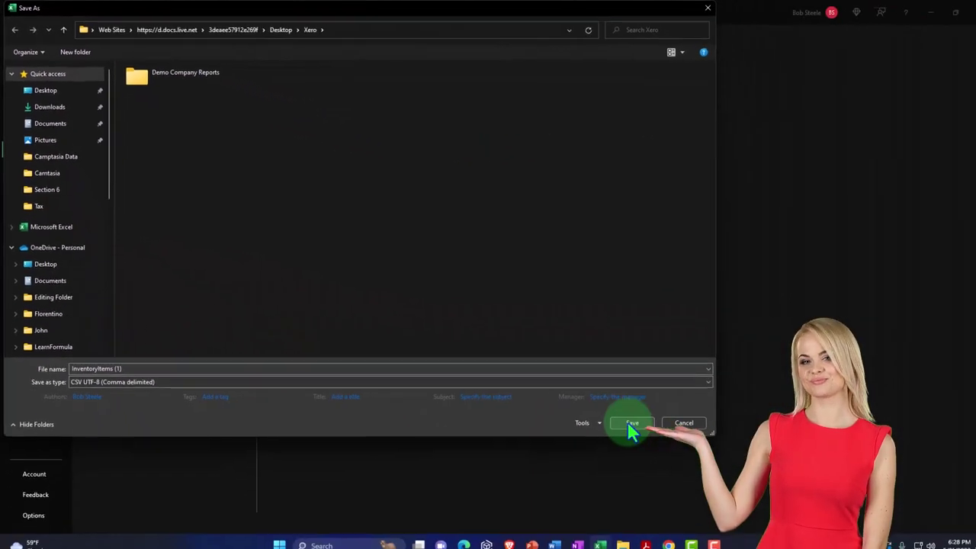
click(631, 427)
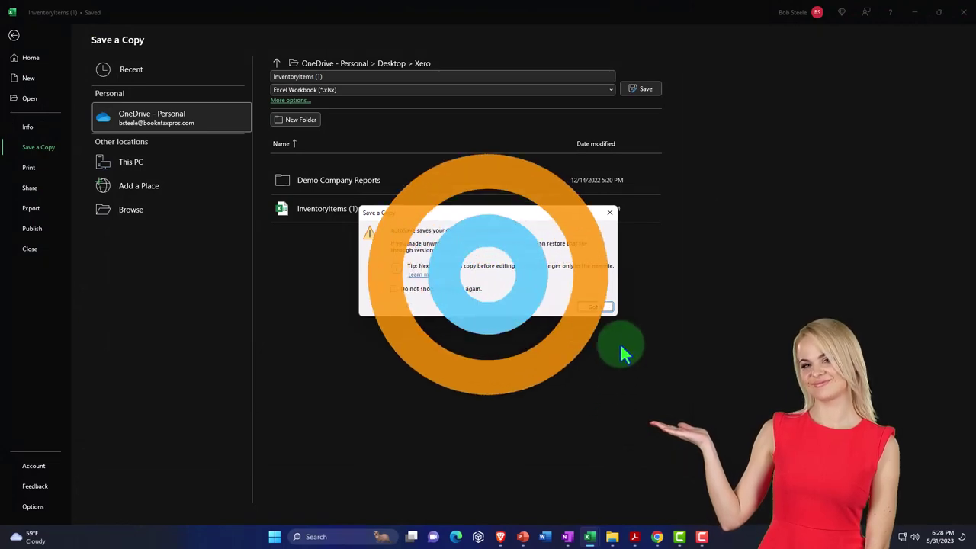
click(609, 212)
click(14, 39)
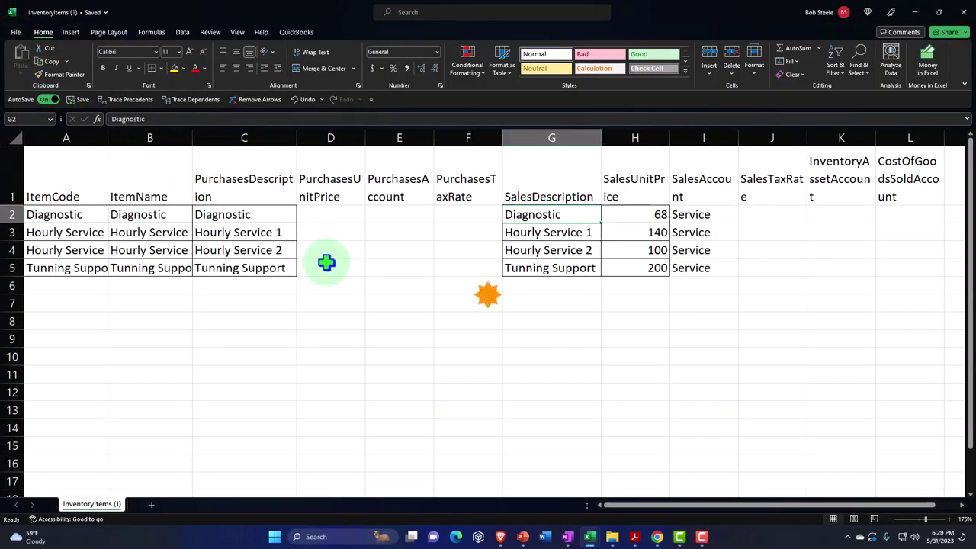
- Show the Xero New Company Files folder at full size, open InventoryItems 2 to check its contents, and close it again
key(super+d)
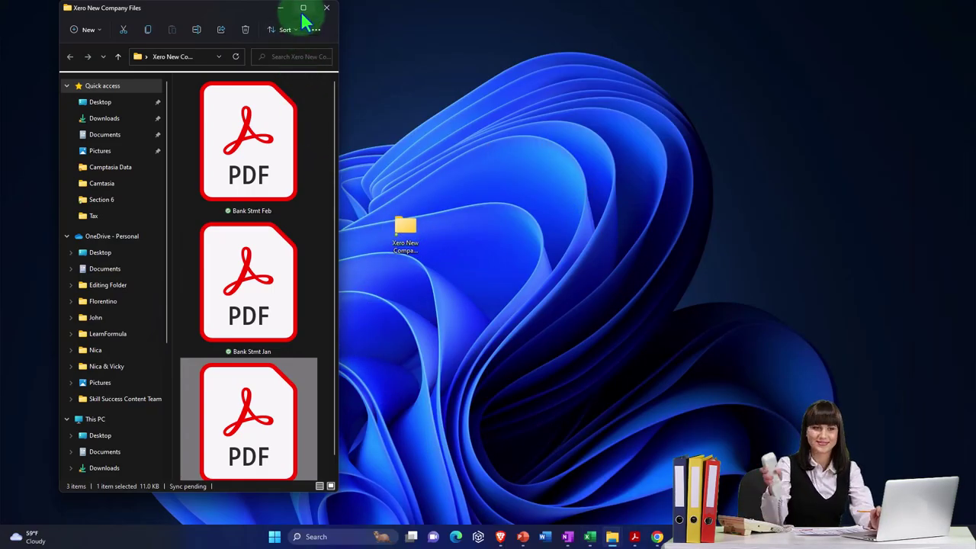
click(302, 9)
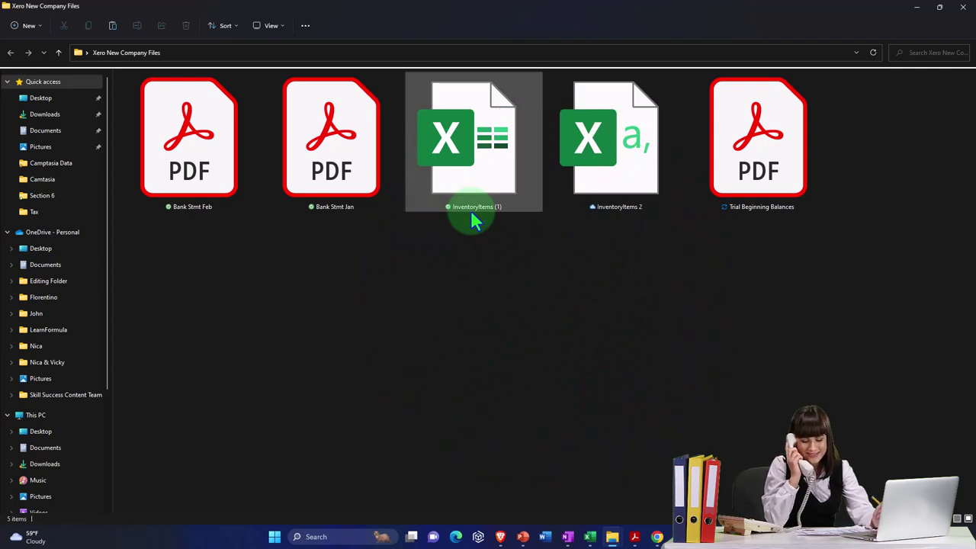
click(609, 219)
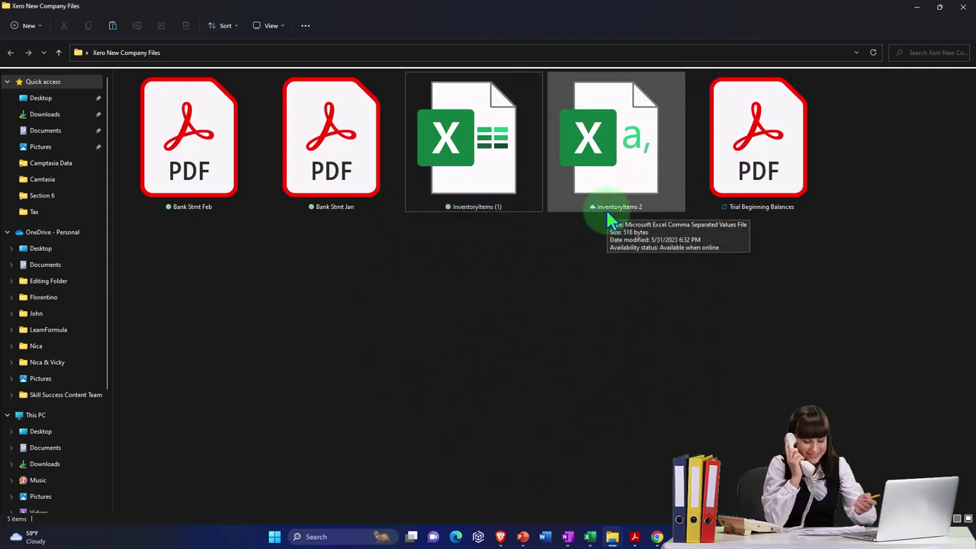
click(625, 167)
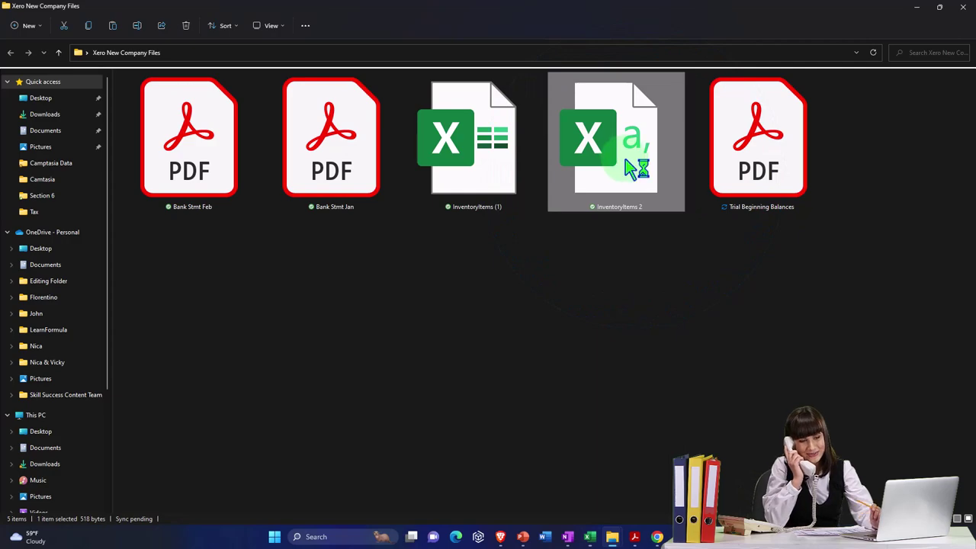
double_click(625, 167)
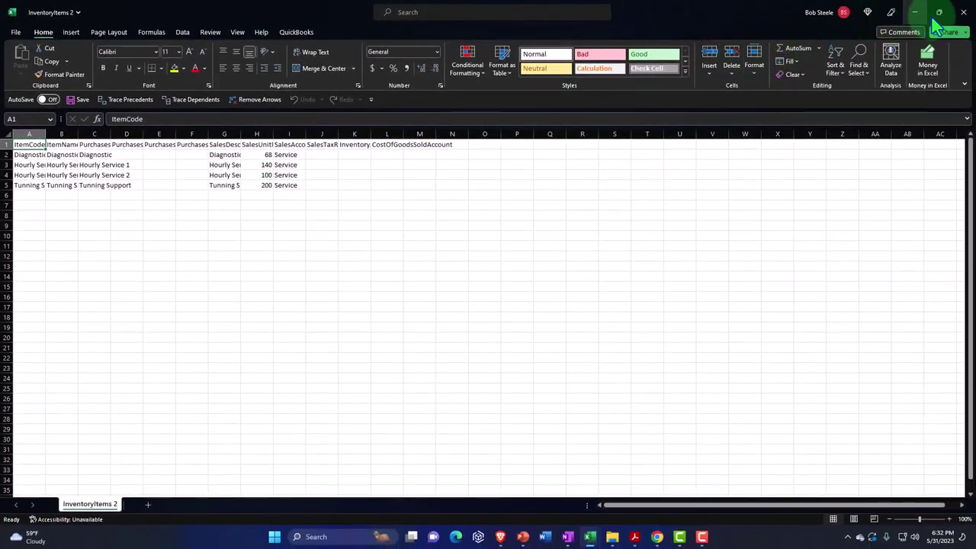
click(961, 13)
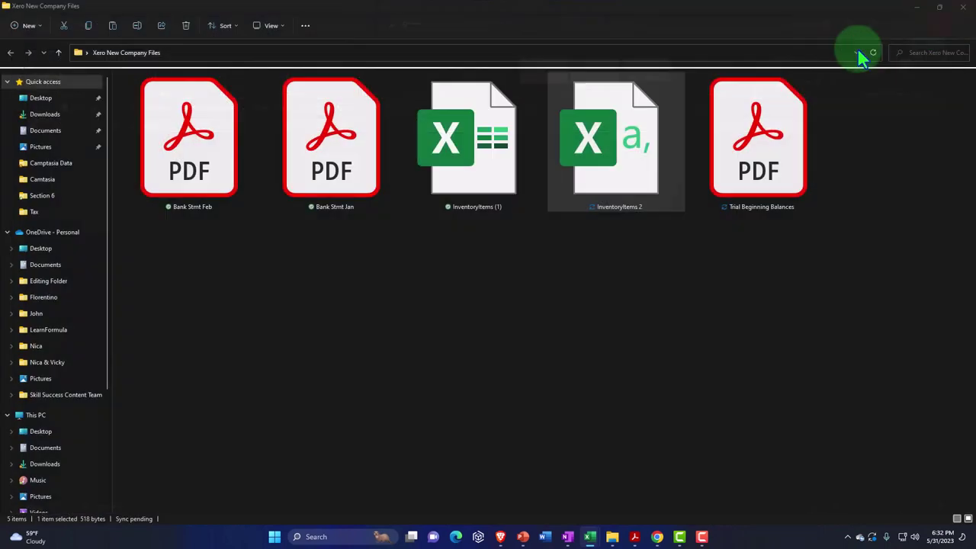
- Copy the Xero New Company Files folder path, switch to Xero in Chrome, and open the Items import under Products and services
click(245, 54)
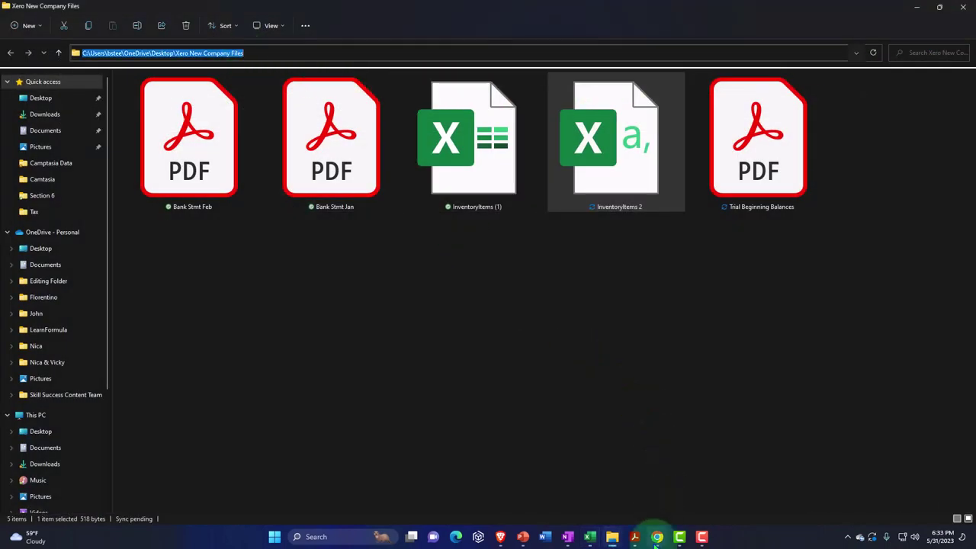
mouse_move(657, 540)
click(653, 490)
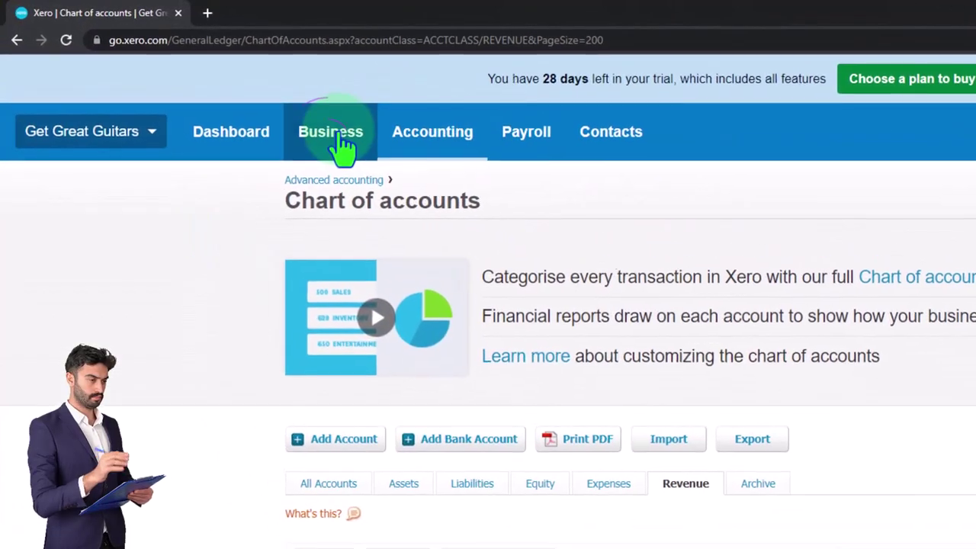
click(340, 137)
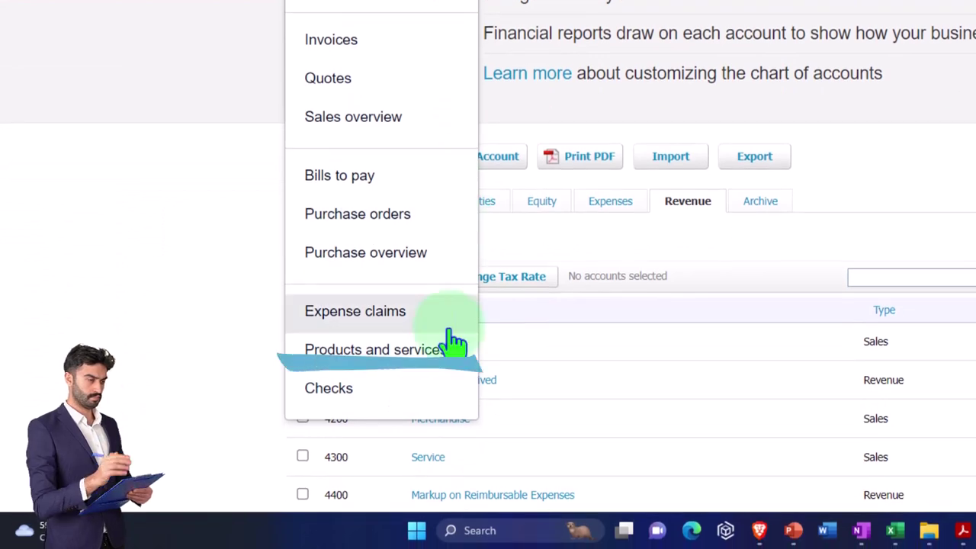
click(446, 351)
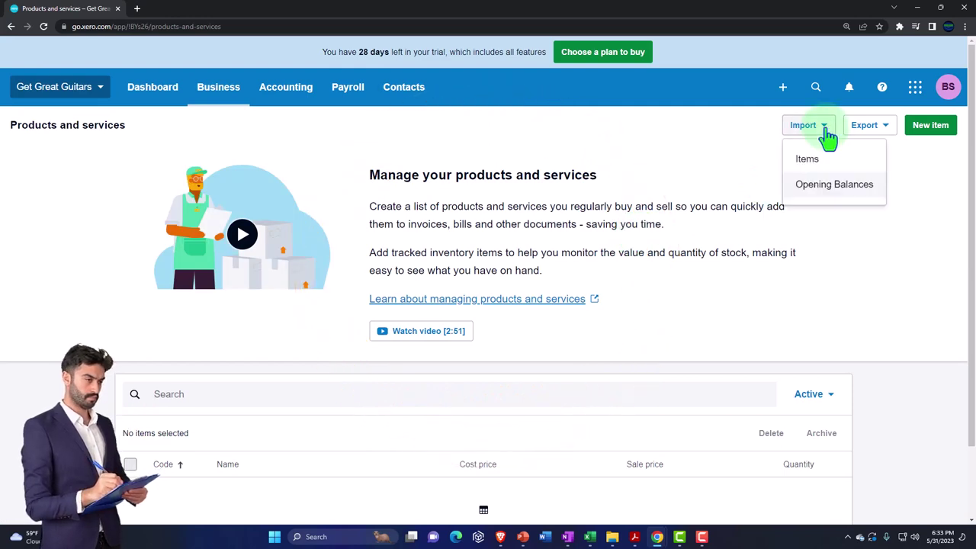
click(808, 160)
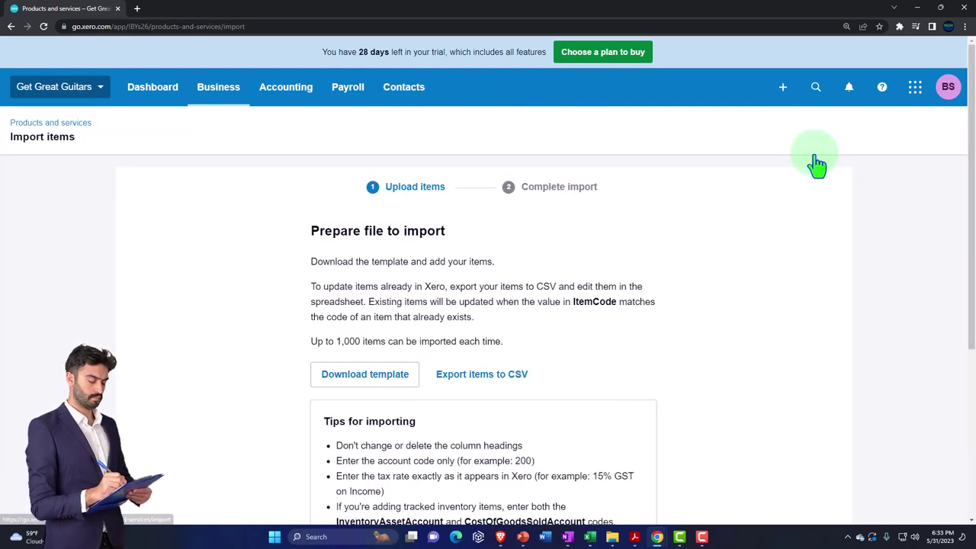
- Upload InventoryItems 2.csv from the Xero New Company Files folder, continue to the import summary and review its errors and warnings
click(404, 381)
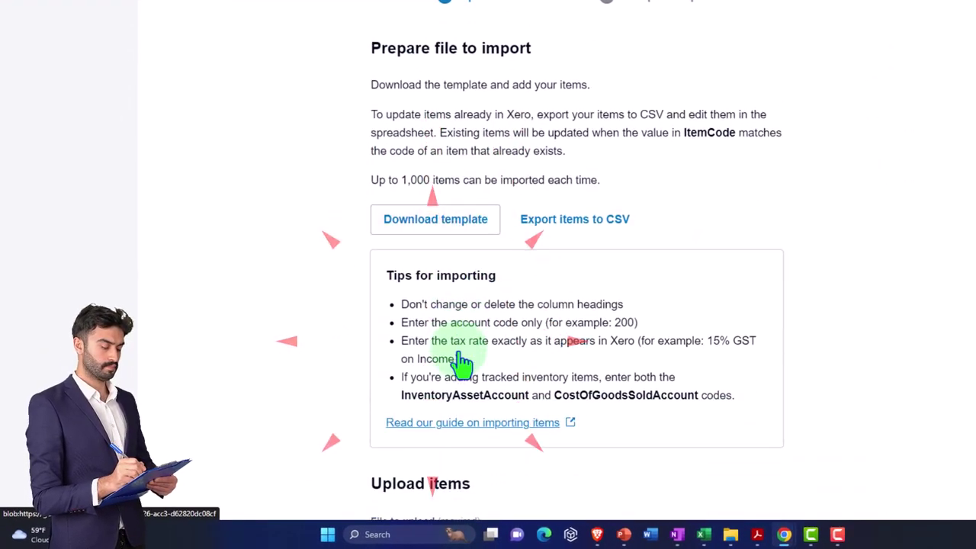
scroll(462, 362, down, 3)
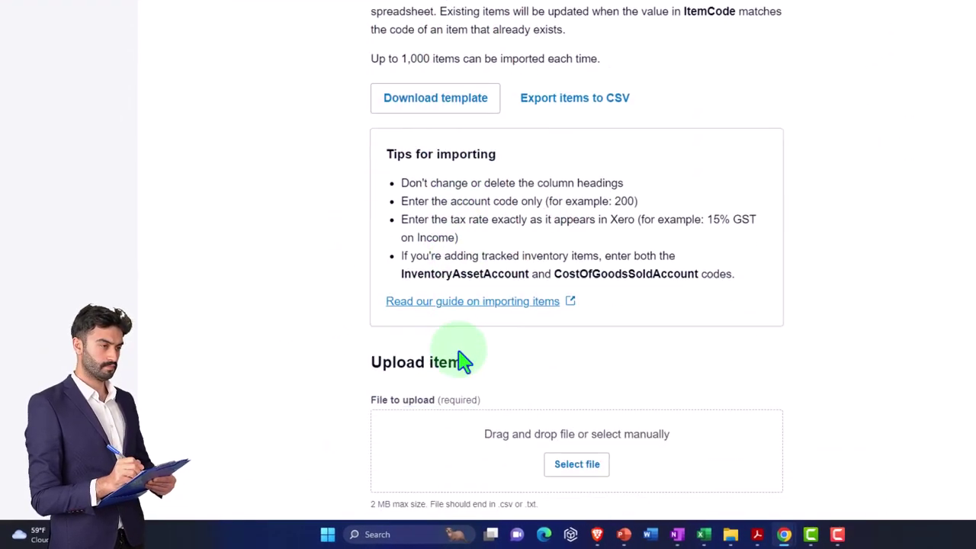
click(502, 467)
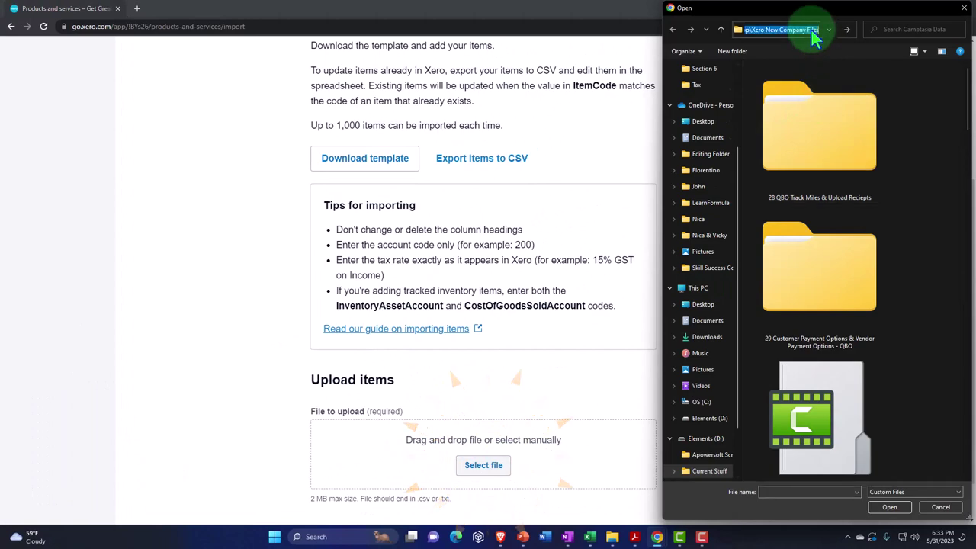
key(Return)
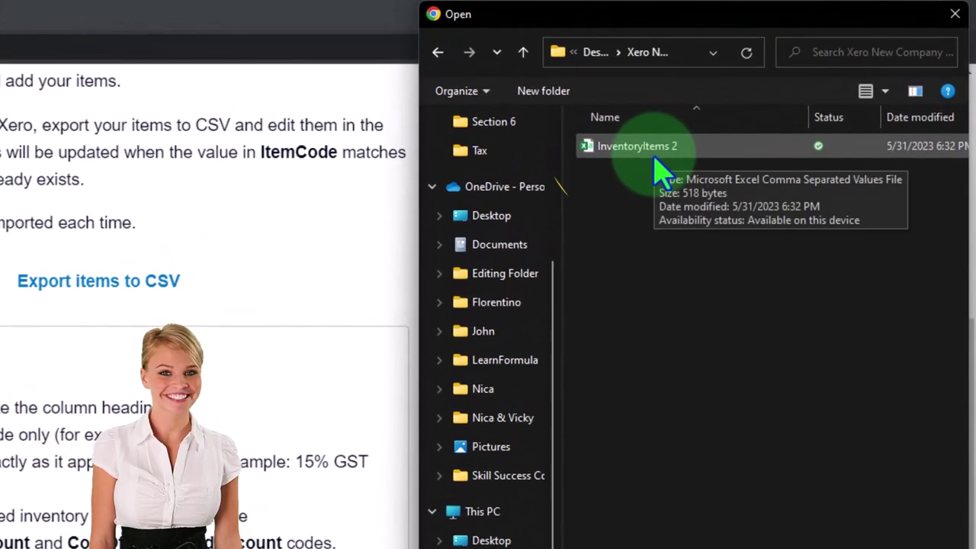
double_click(656, 156)
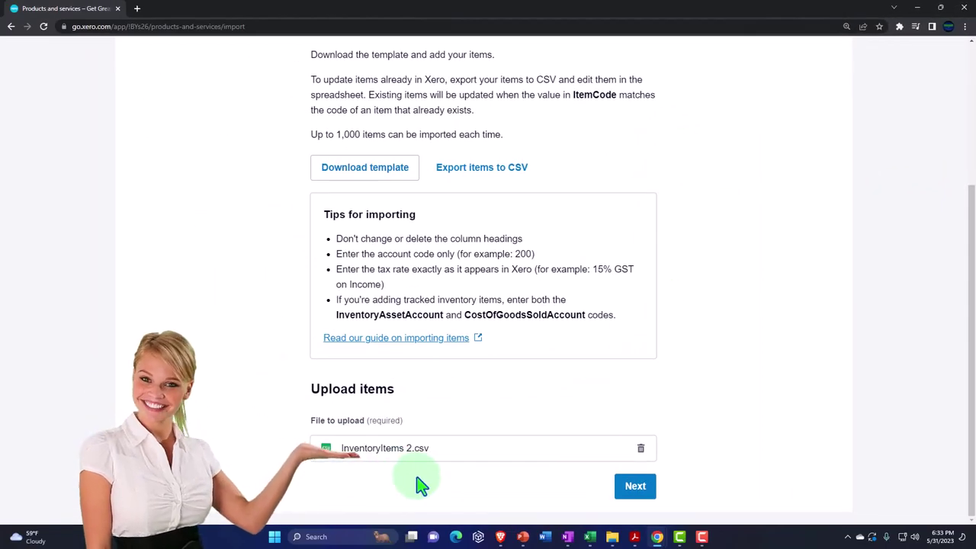
click(630, 494)
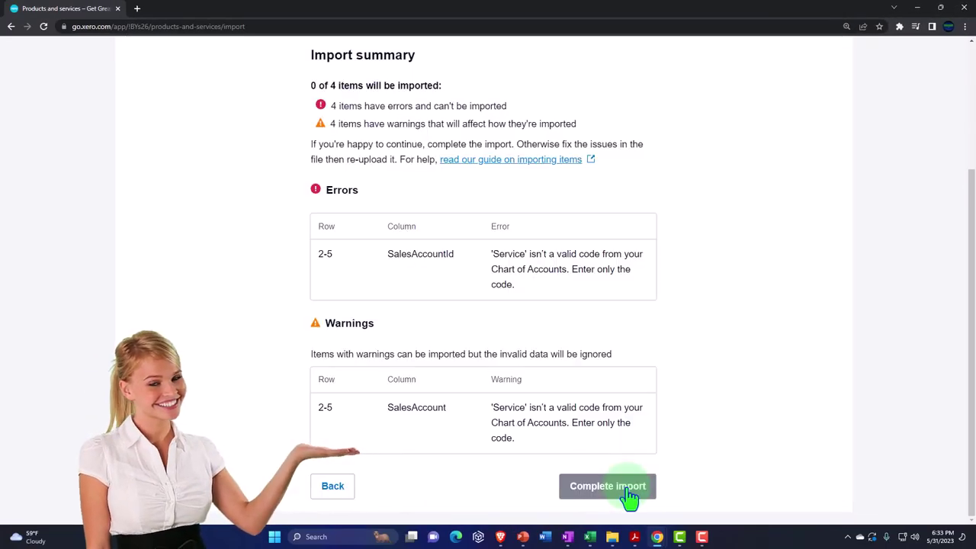
scroll(226, 366, up, 1)
key(alt+Tab)
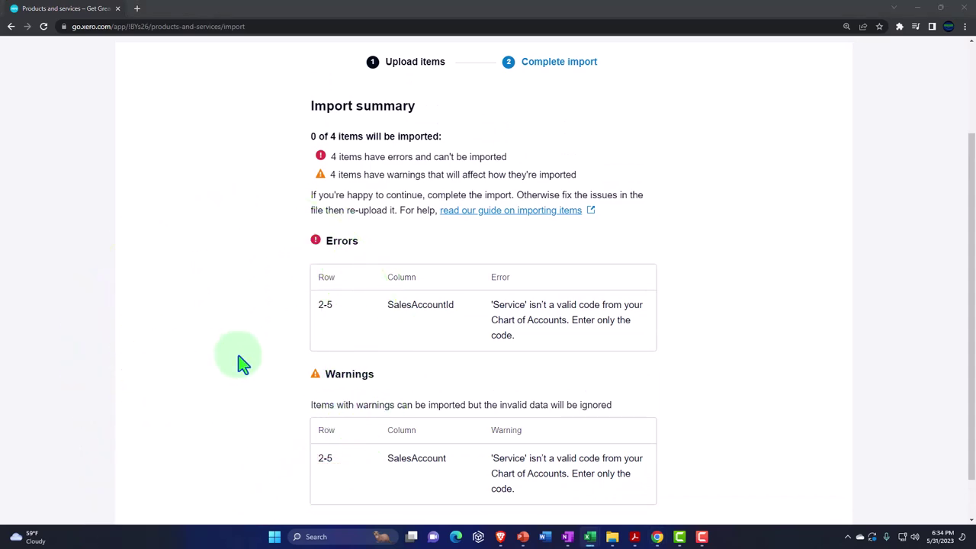
click(512, 319)
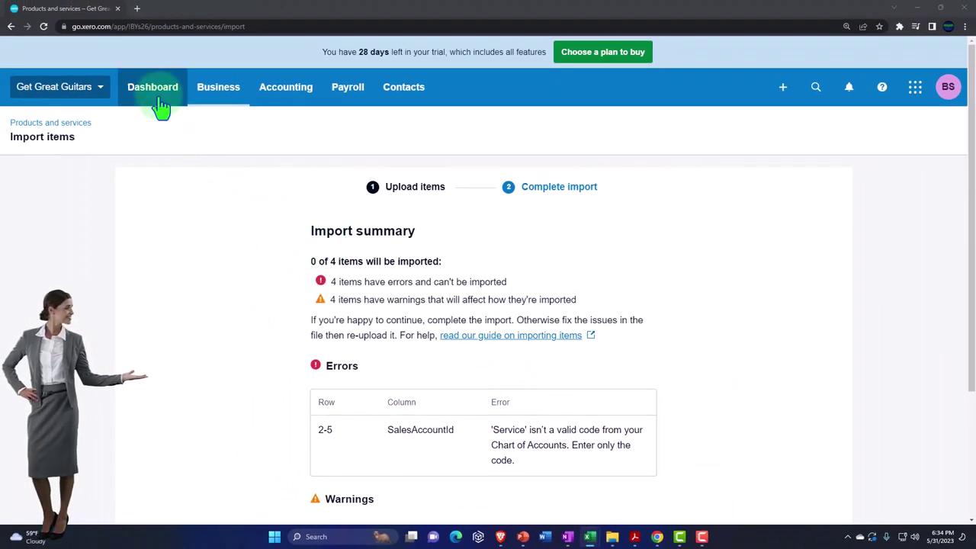
- Open the Chart of accounts and list only the Revenue accounts to look up the code of the Service account
click(264, 98)
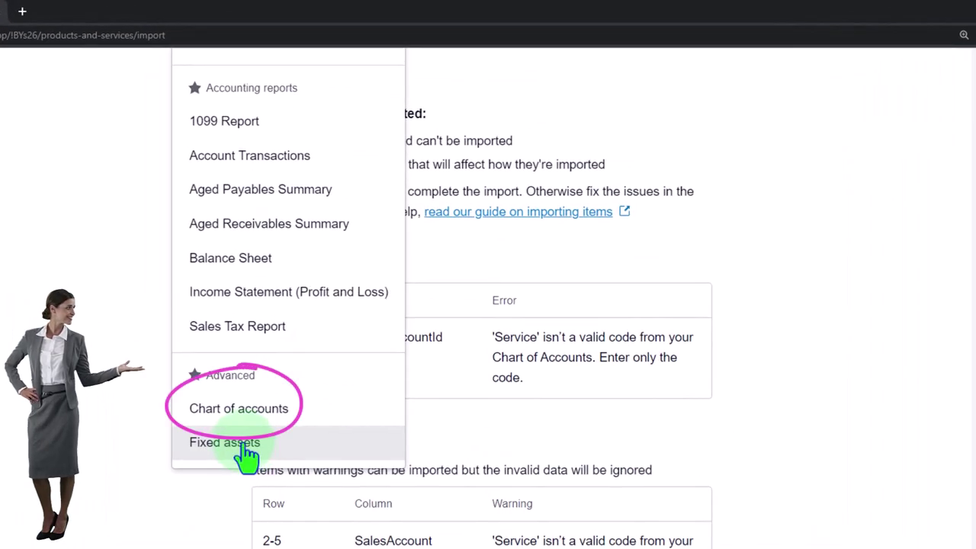
click(238, 415)
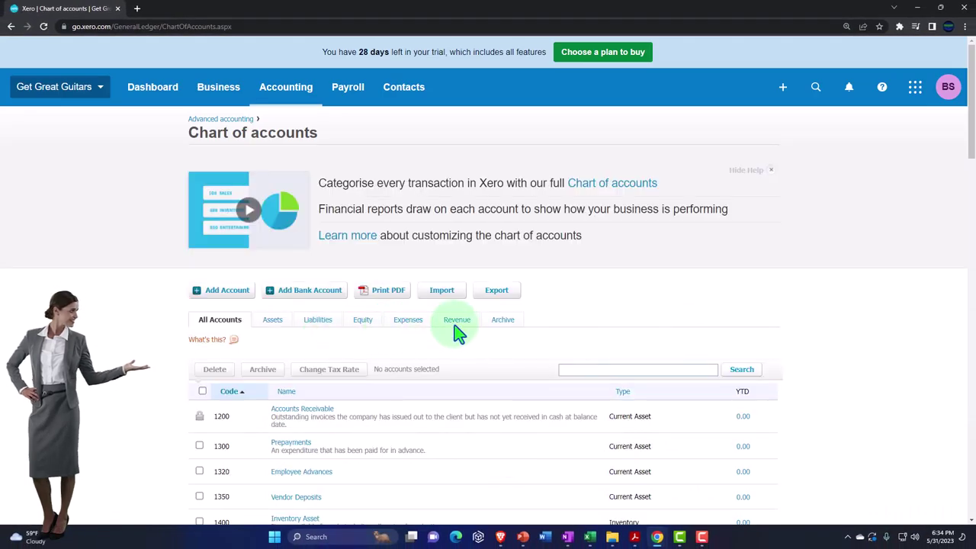
click(459, 323)
scroll(460, 332, down, 2)
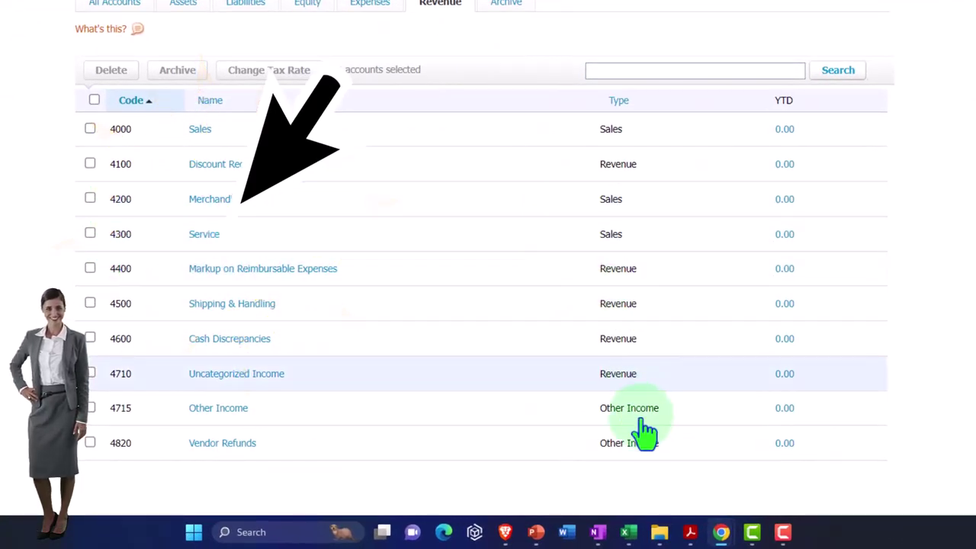
- Switch to the InventoryItems (1) workbook in Excel, set the Diagnostic item's SalesAccount in I2 to 4300 and copy that cell
mouse_move(628, 531)
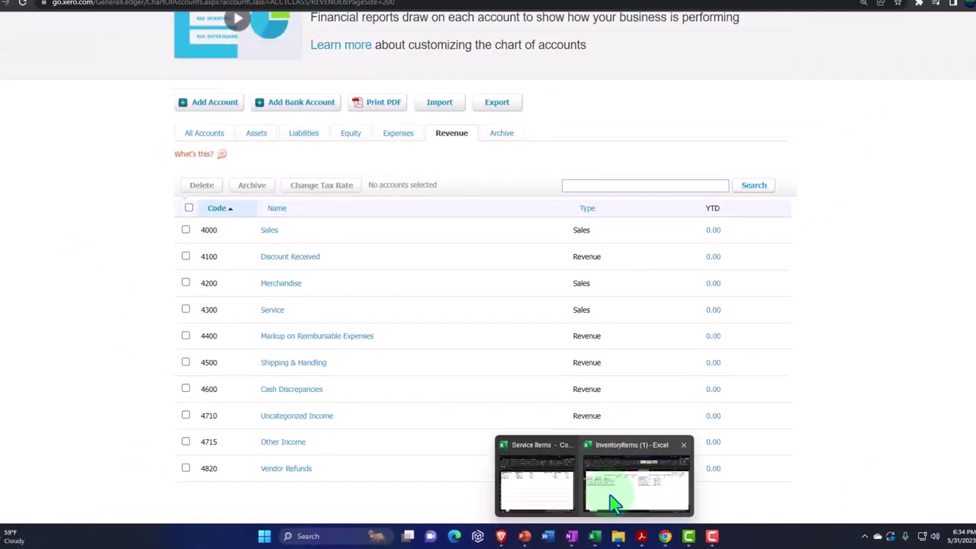
click(615, 503)
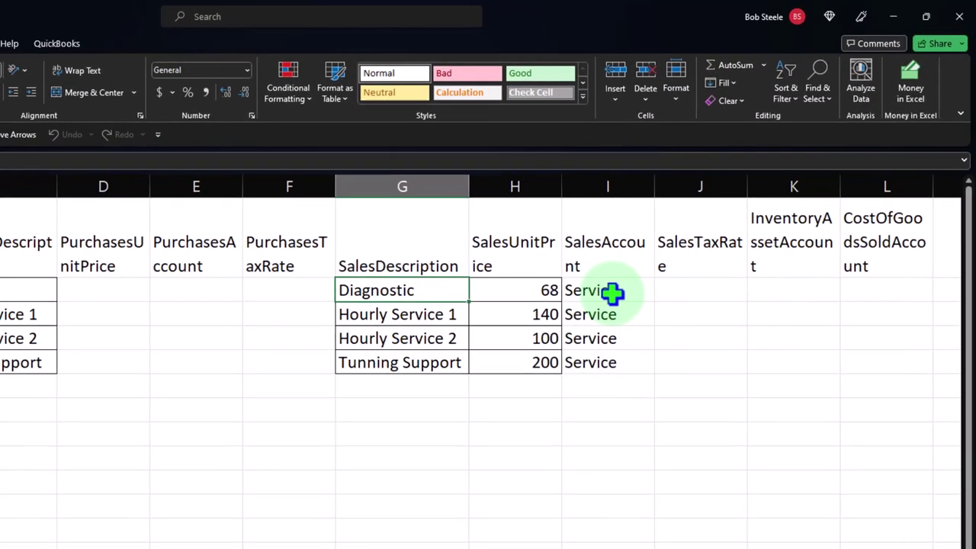
click(706, 217)
text(4300)
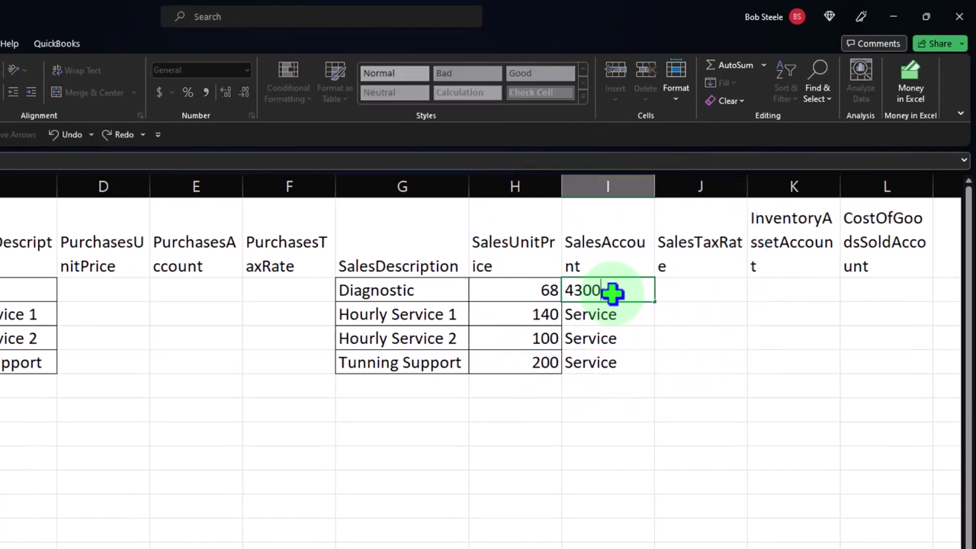
key(Return)
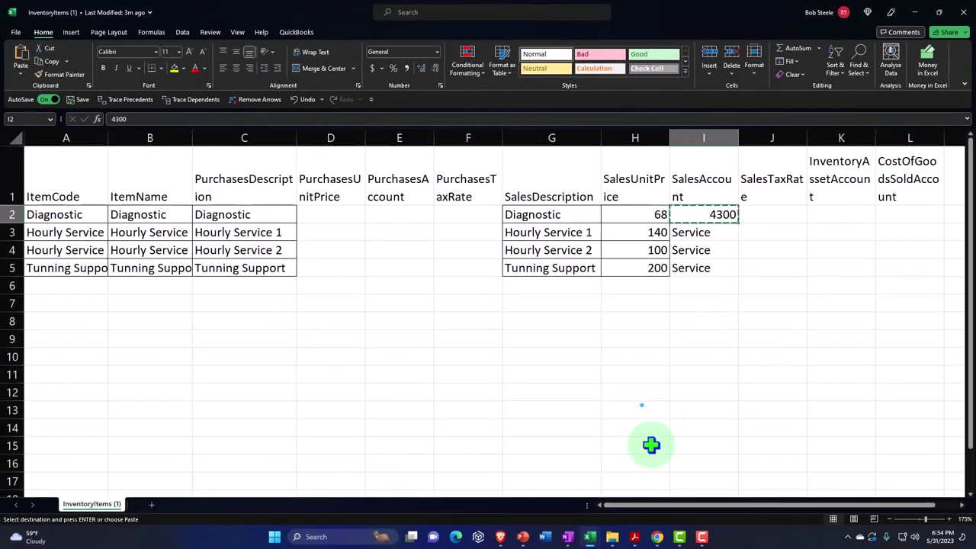
key(ctrl+c)
- Recheck the Service account's code in Xero's Revenue accounts, then return to Excel and paste 4300 into I3:I5
click(668, 538)
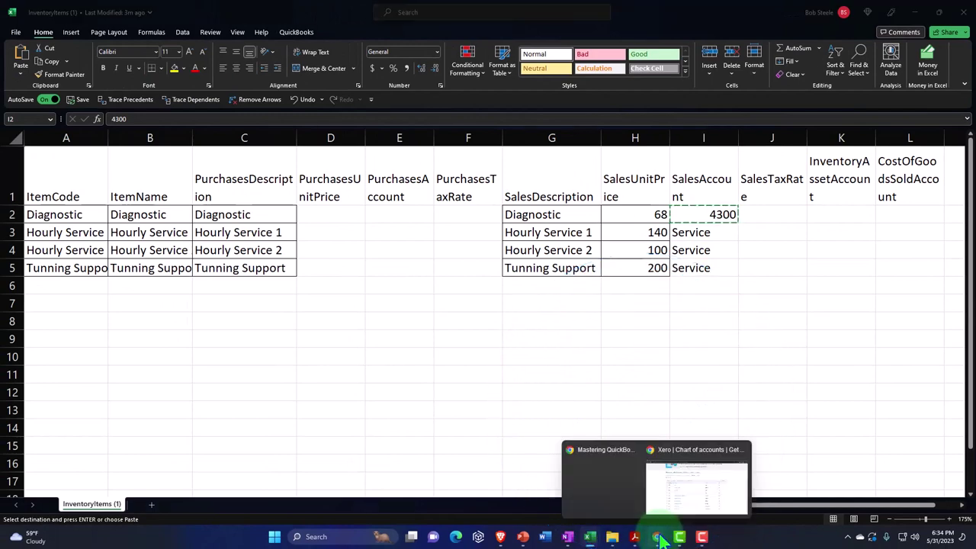
click(668, 509)
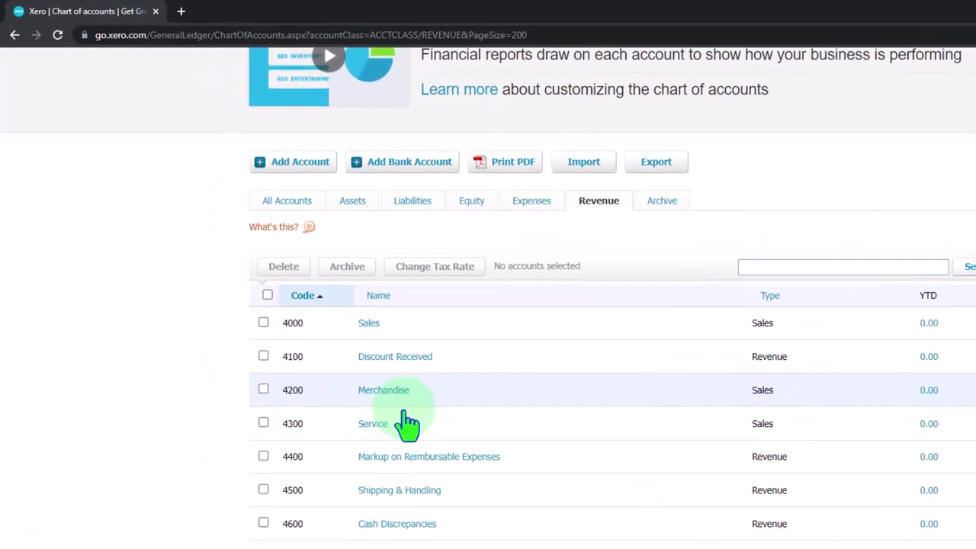
click(429, 479)
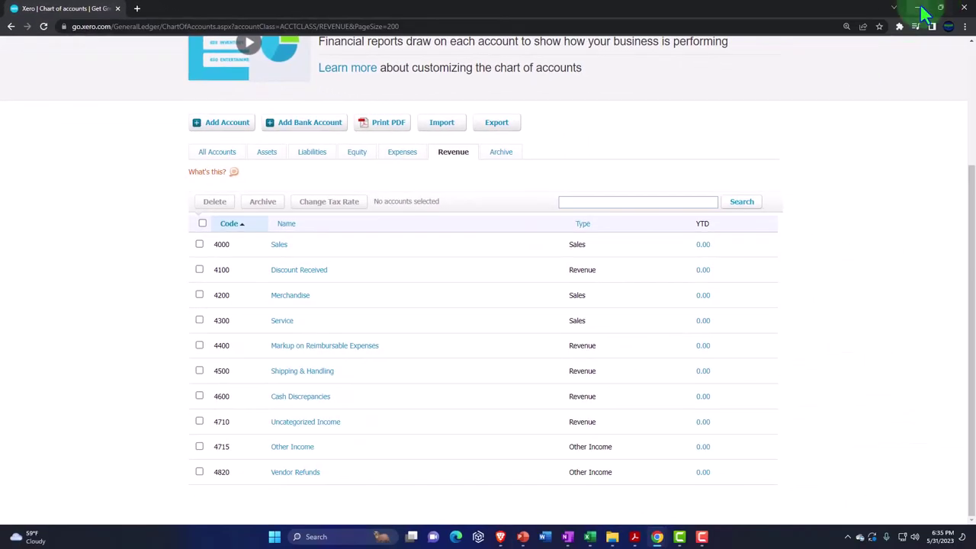
key(alt+Tab)
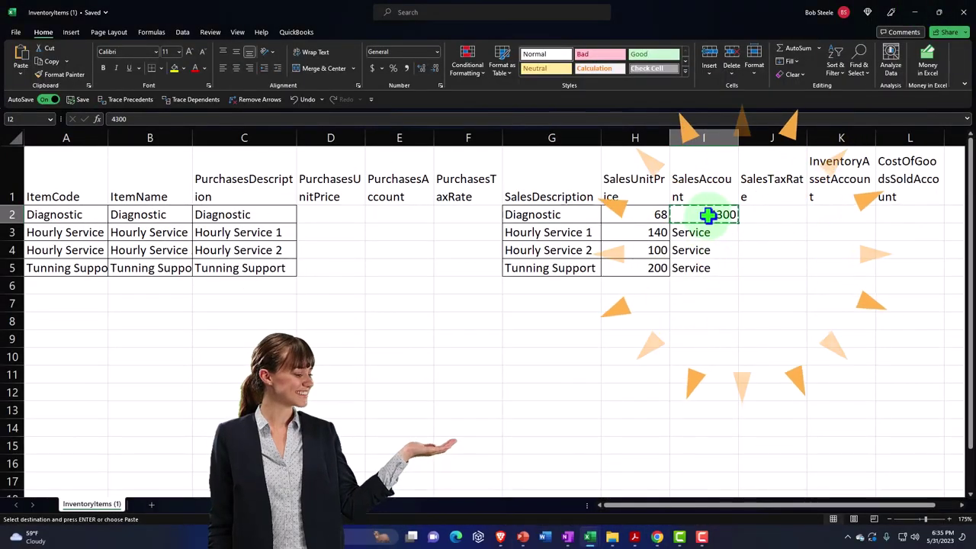
mouse_move(712, 236)
mouse_down()
mouse_move(697, 256)
mouse_move(708, 265)
mouse_up()
key(ctrl+v)
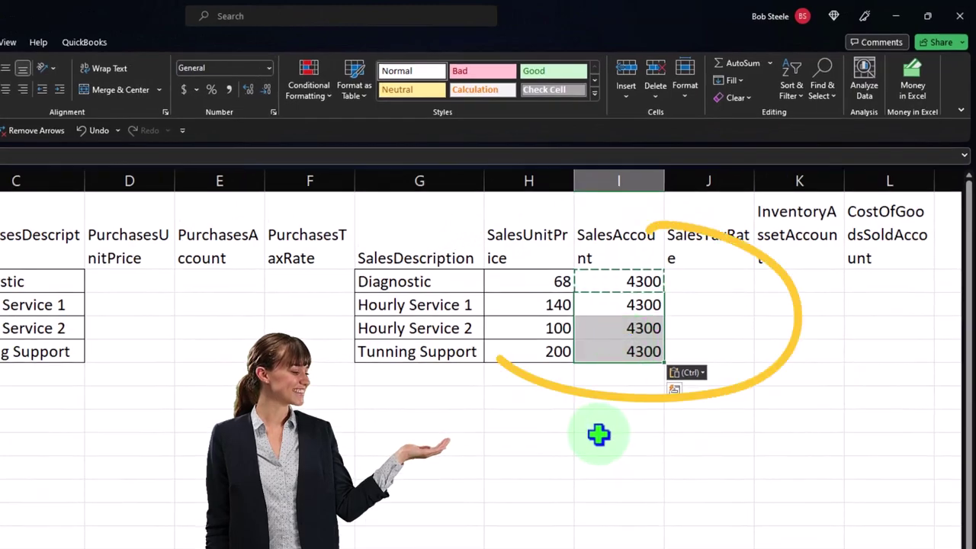
click(703, 333)
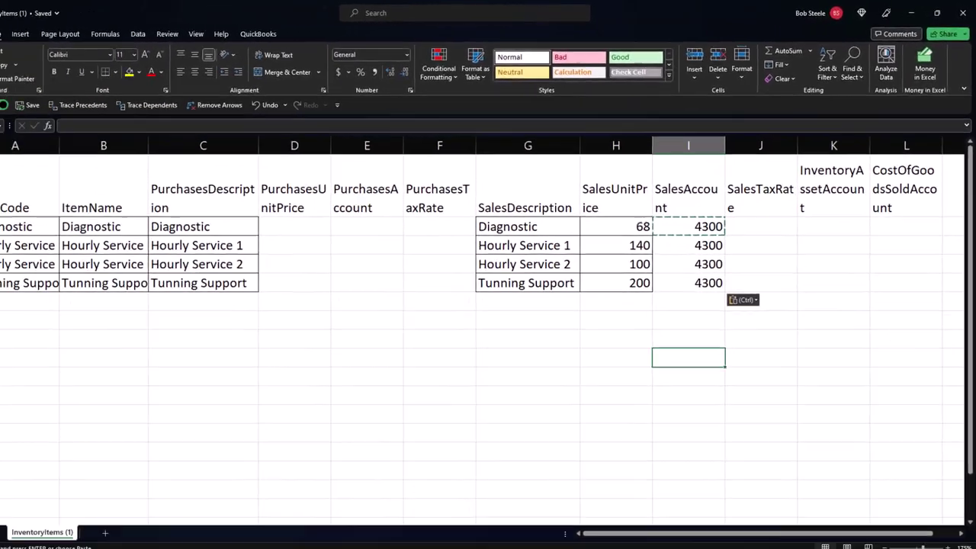
- Save a copy of the workbook as CSV UTF-8 (Comma delimited) named InventoryItems 3 in Xero New Company Files and dismiss the AutoSave notice
click(15, 34)
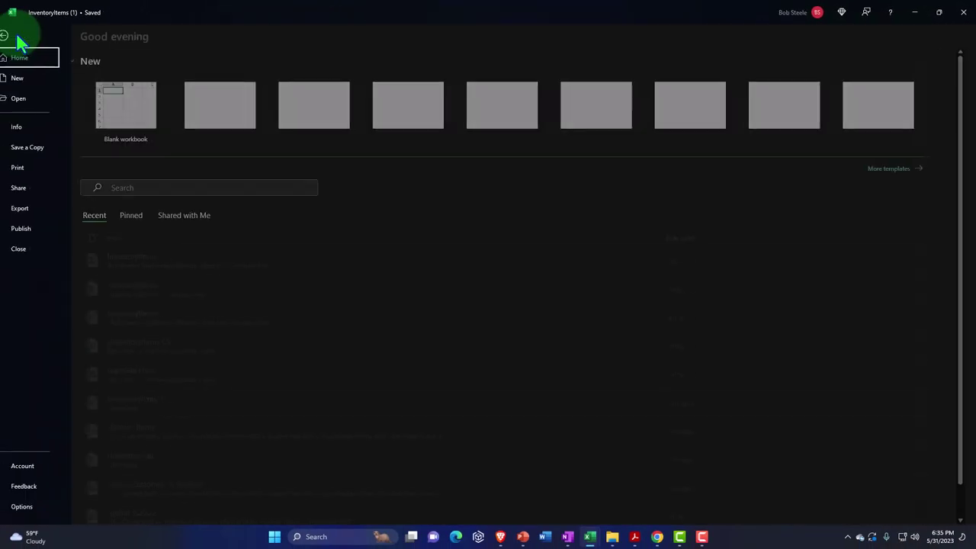
click(43, 149)
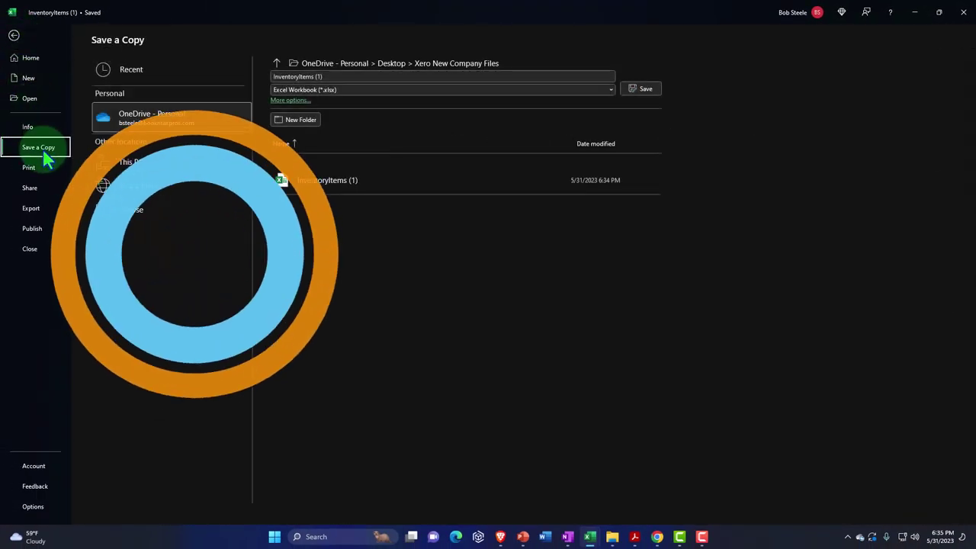
click(111, 210)
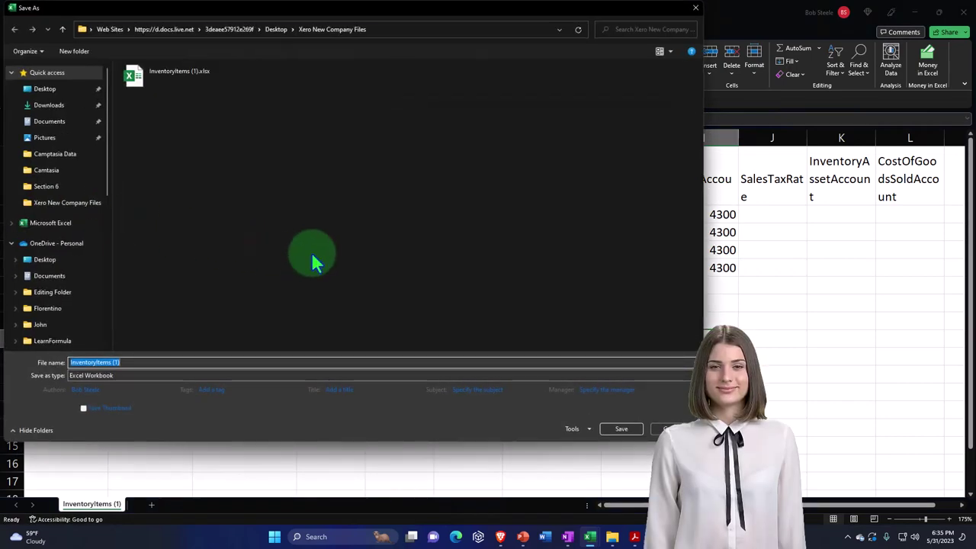
click(144, 374)
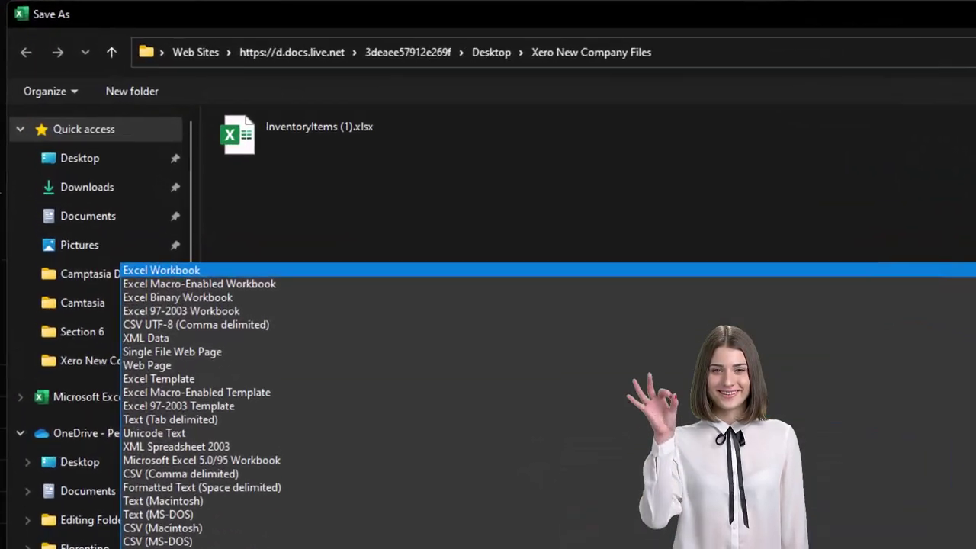
click(154, 223)
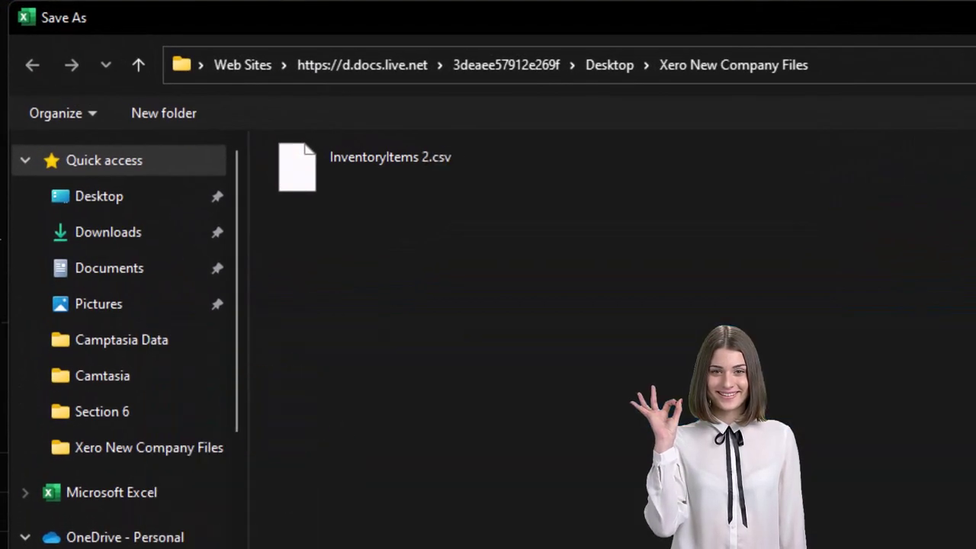
click(163, 429)
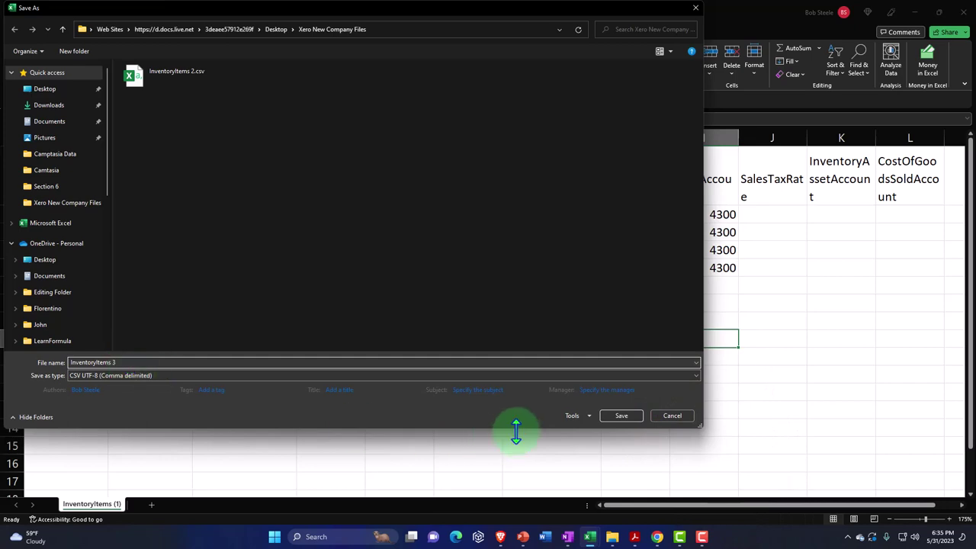
click(621, 416)
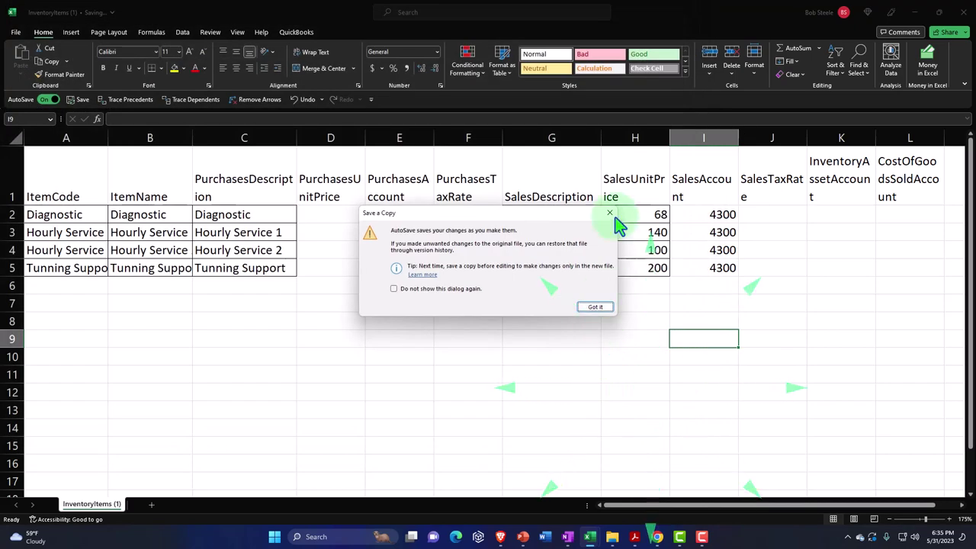
click(610, 214)
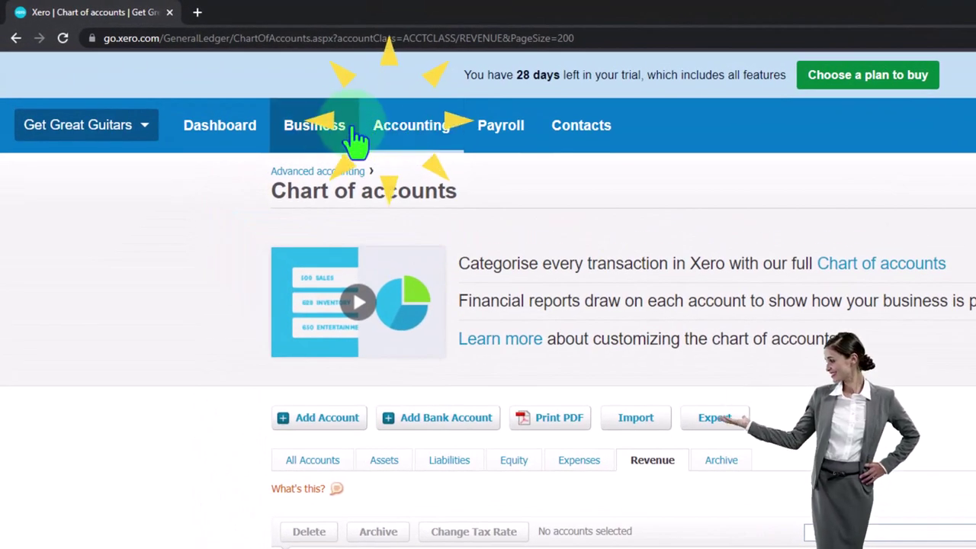
- In Xero in Chrome, go to Products and services and open the Items import
click(349, 120)
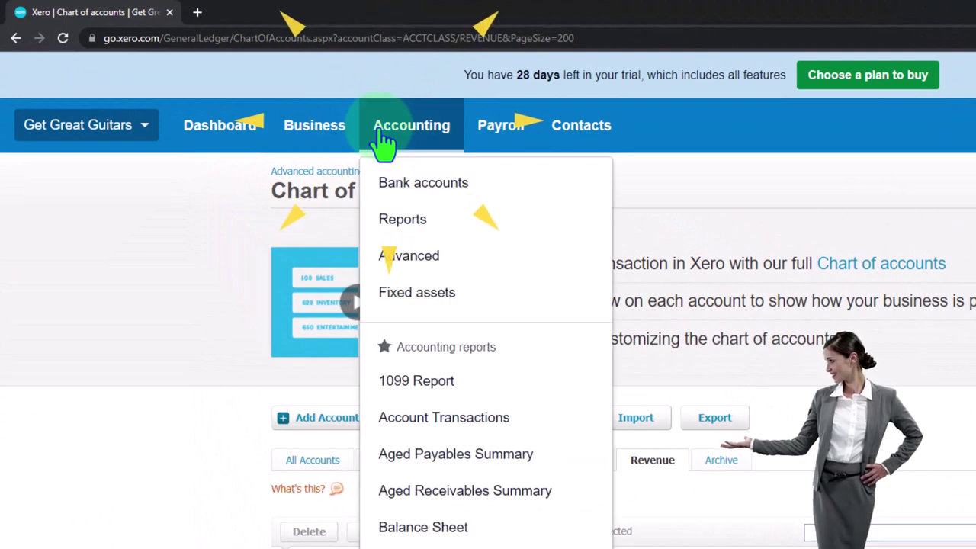
click(339, 141)
click(358, 372)
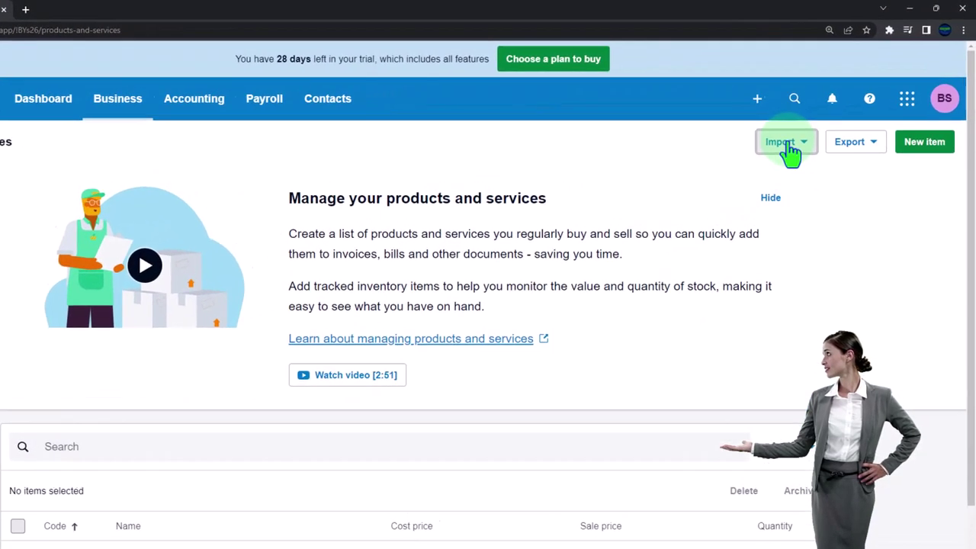
click(808, 127)
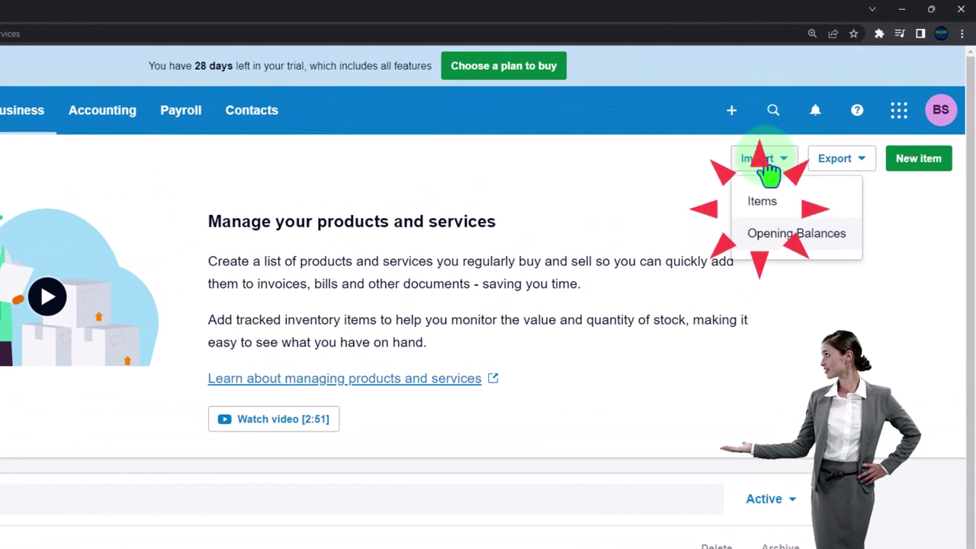
click(763, 201)
- Choose InventoryItems 3.csv from the Xero New Company Files folder as the file to upload
scroll(663, 373, down, 5)
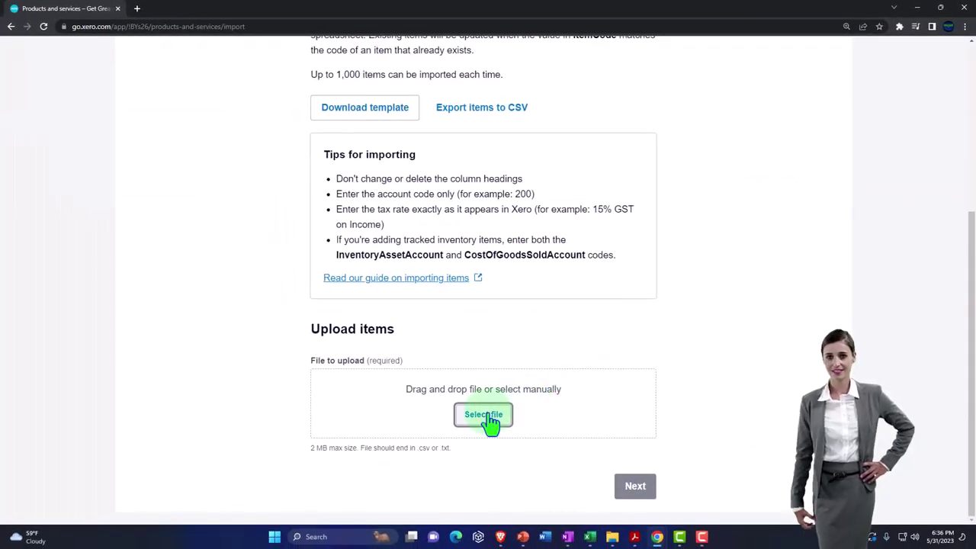
click(487, 417)
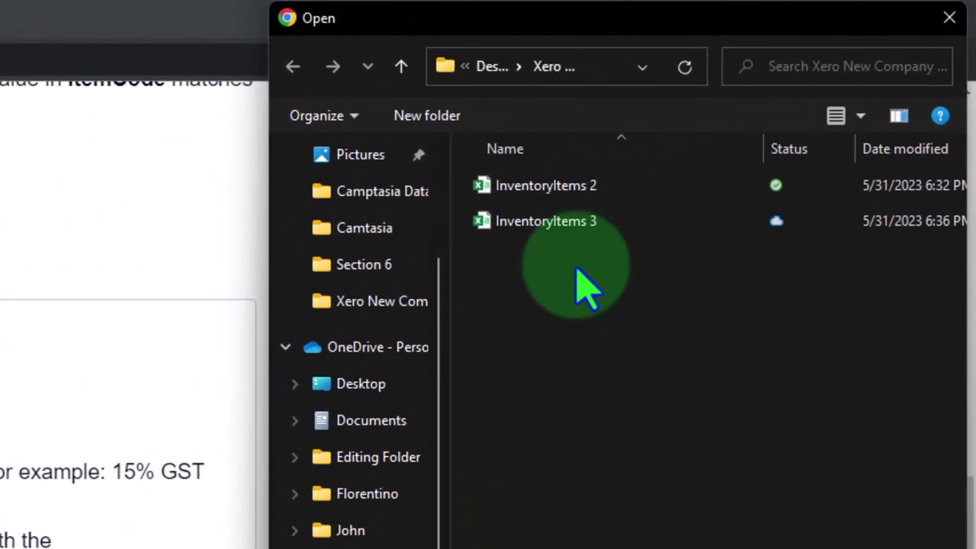
click(564, 232)
double_click(565, 237)
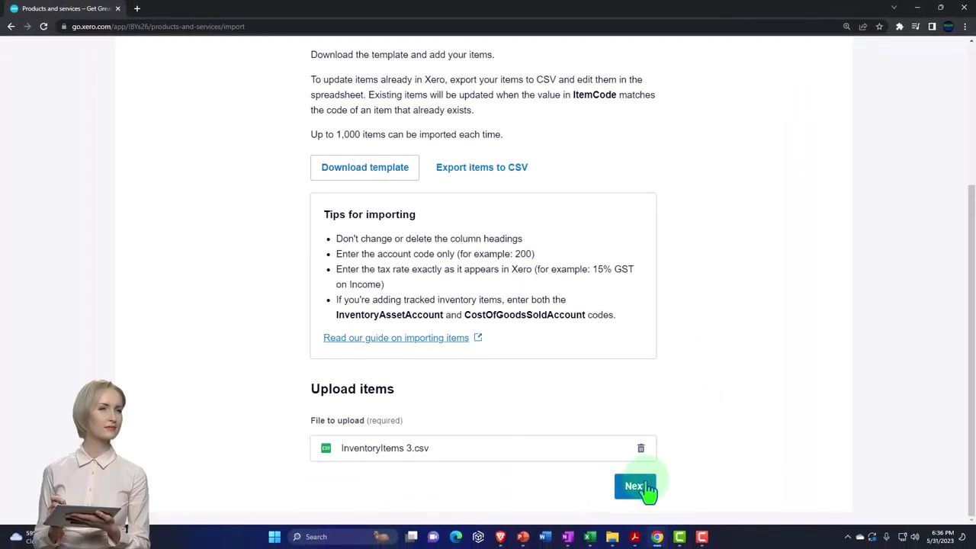
- Continue with the uploaded InventoryItems 3.csv and complete the import of its items
click(639, 486)
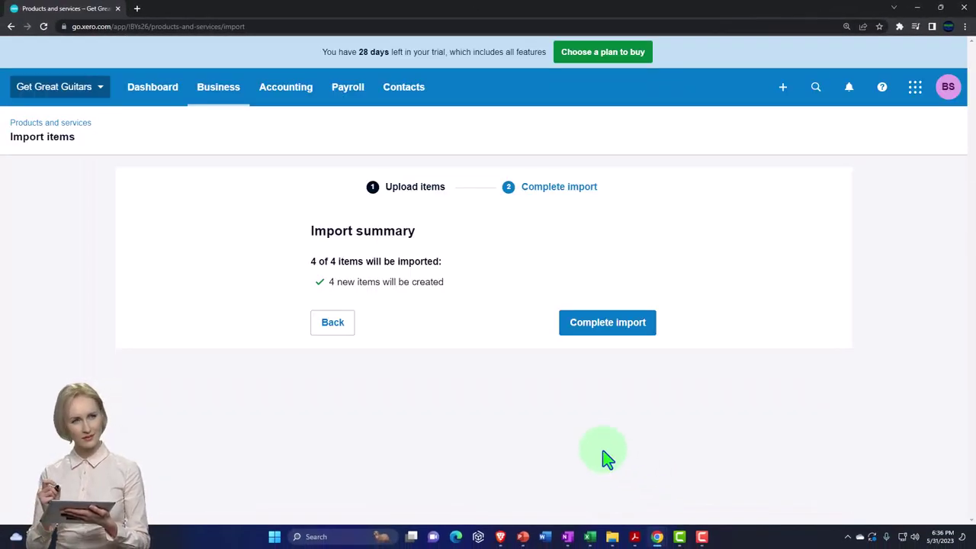
click(373, 272)
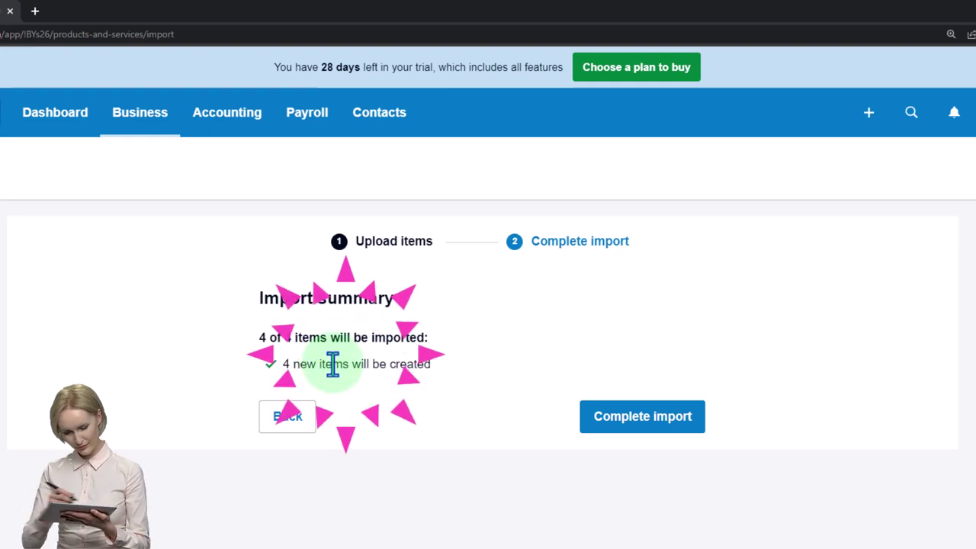
click(586, 436)
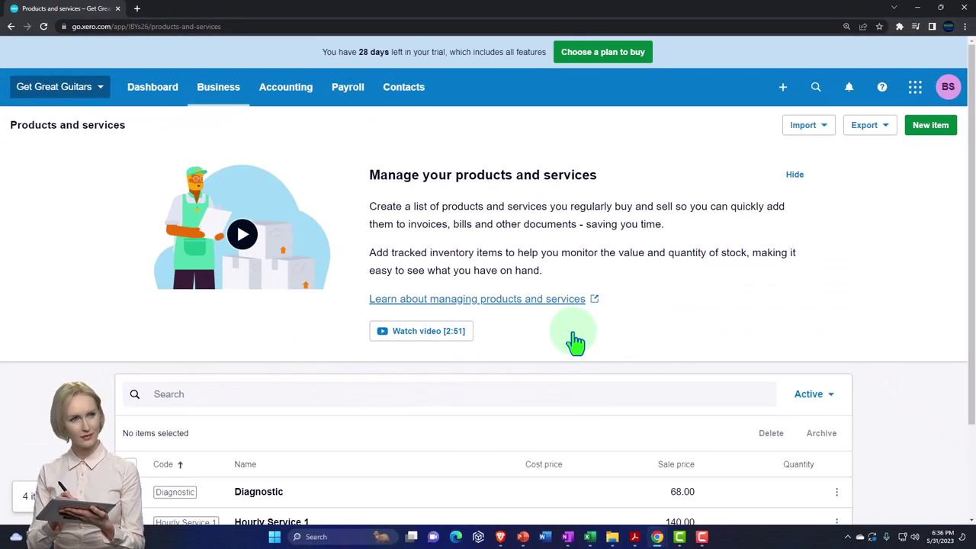
- Review the imported items' list and row options, then open the Diagnostic item and examine its purchase, sell and transaction details
scroll(575, 342, down, 2)
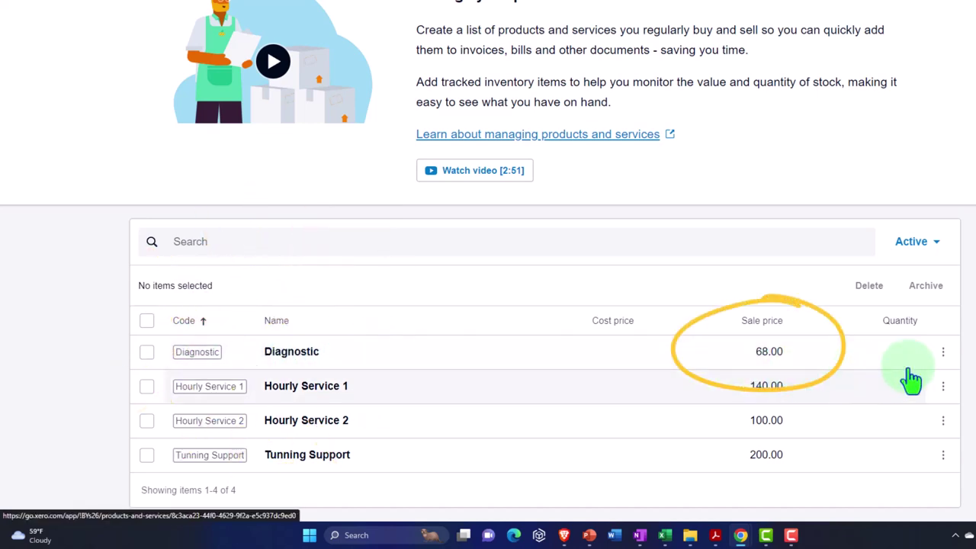
click(943, 351)
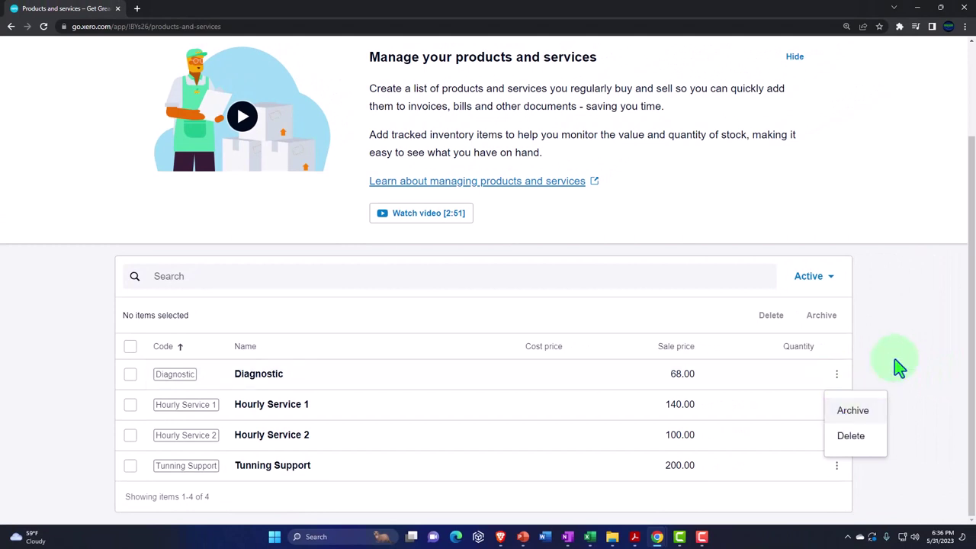
click(254, 381)
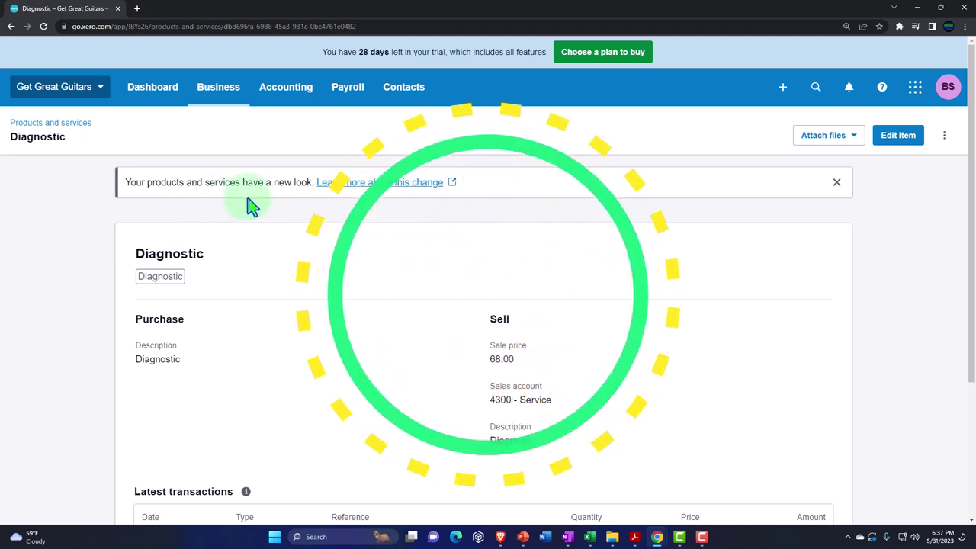
scroll(288, 196, down, 1)
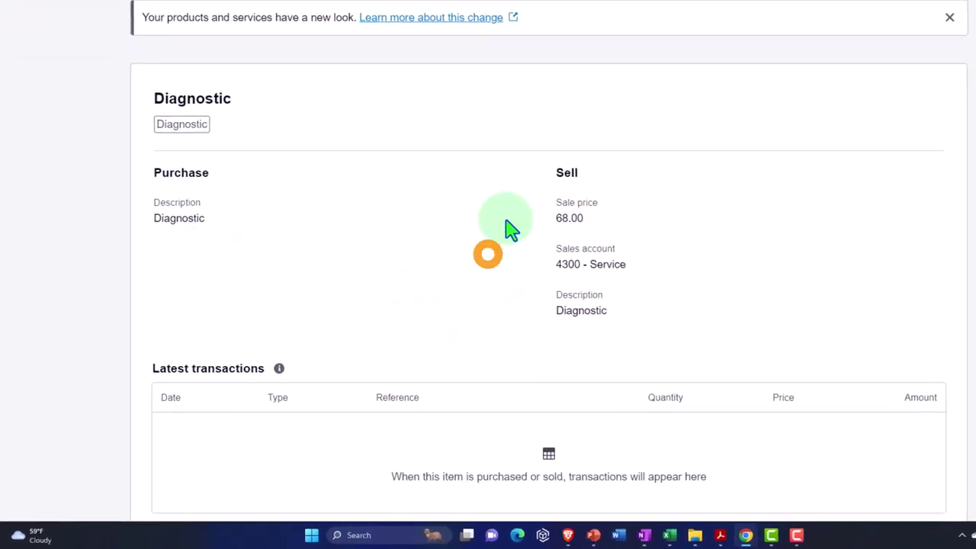
scroll(524, 263, down, 1)
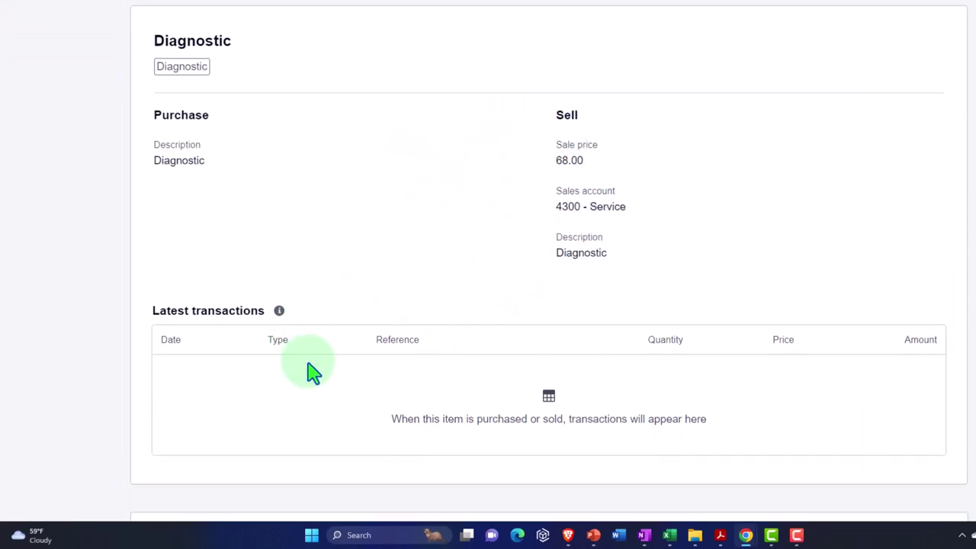
scroll(312, 372, up, 3)
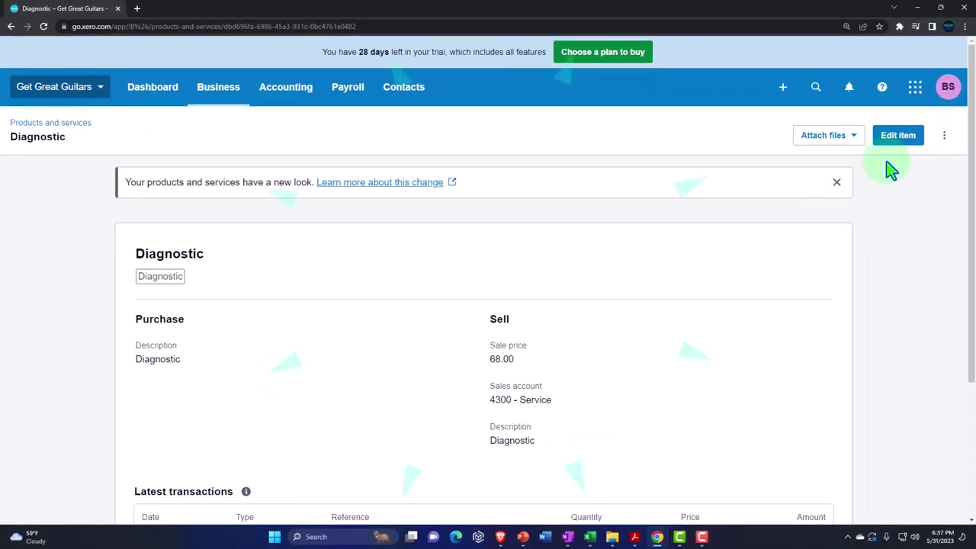
- Open the Diagnostic item for editing, review its inventory tracking, purchase and sell settings, and close the form
click(896, 137)
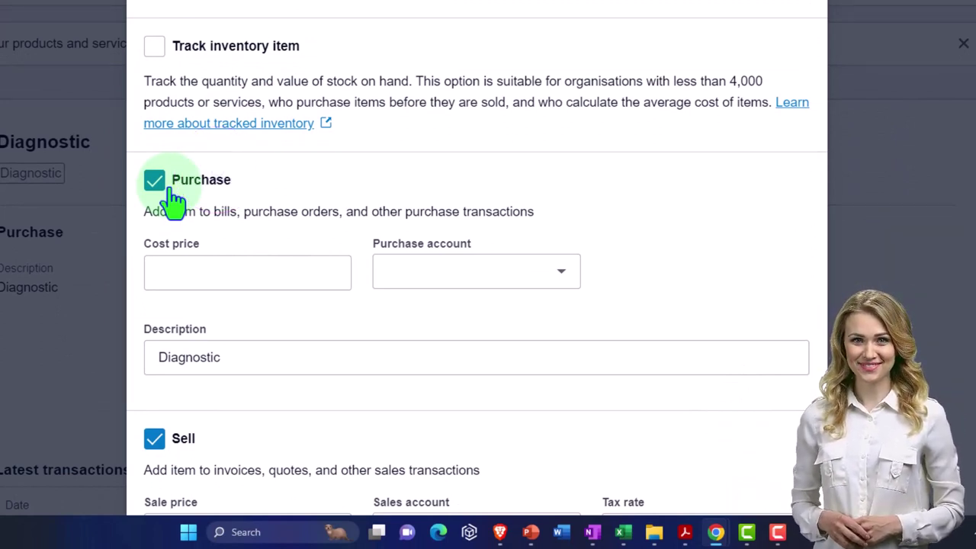
scroll(175, 203, down, 3)
scroll(174, 202, down, 1)
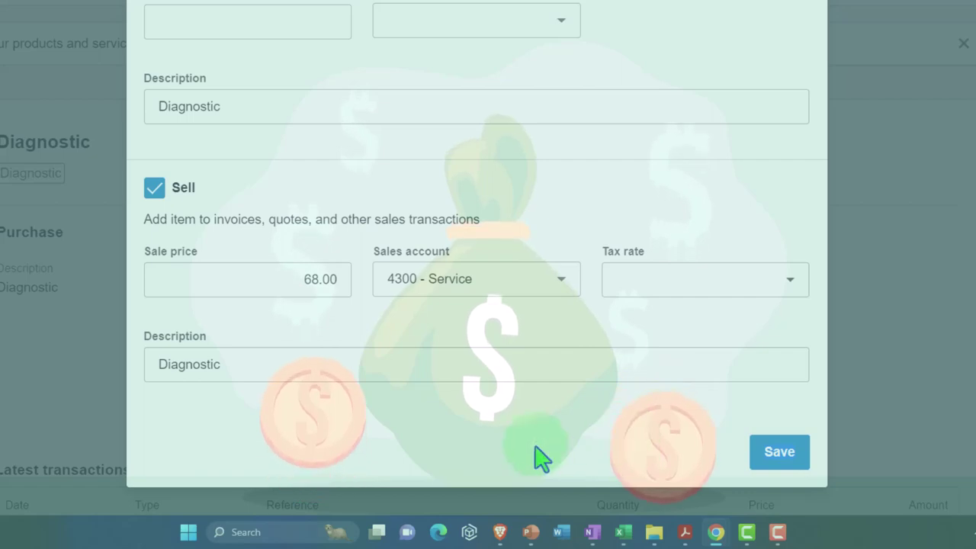
click(238, 415)
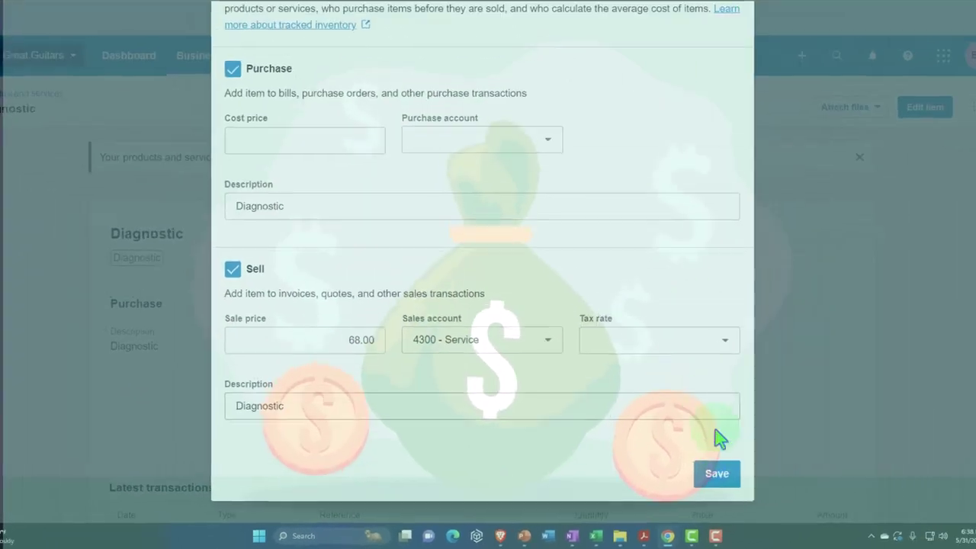
click(774, 453)
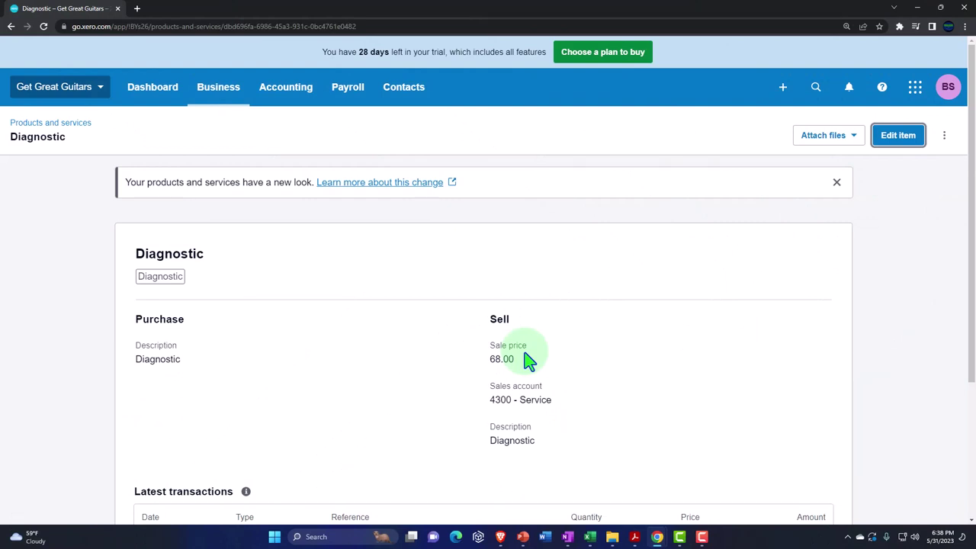
- Start a new invoice, choose Hourly Service 1 as the first line's item and move on to its quantity
click(785, 98)
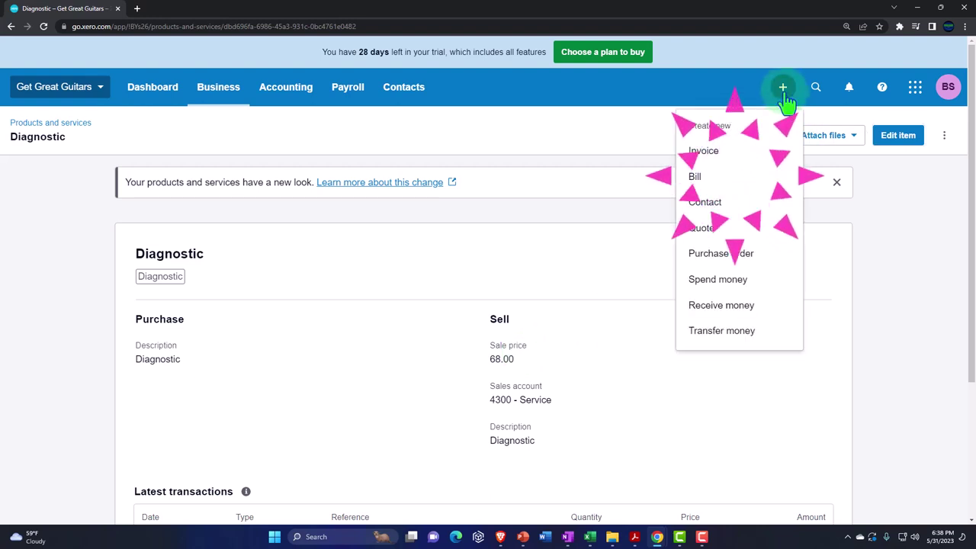
click(703, 152)
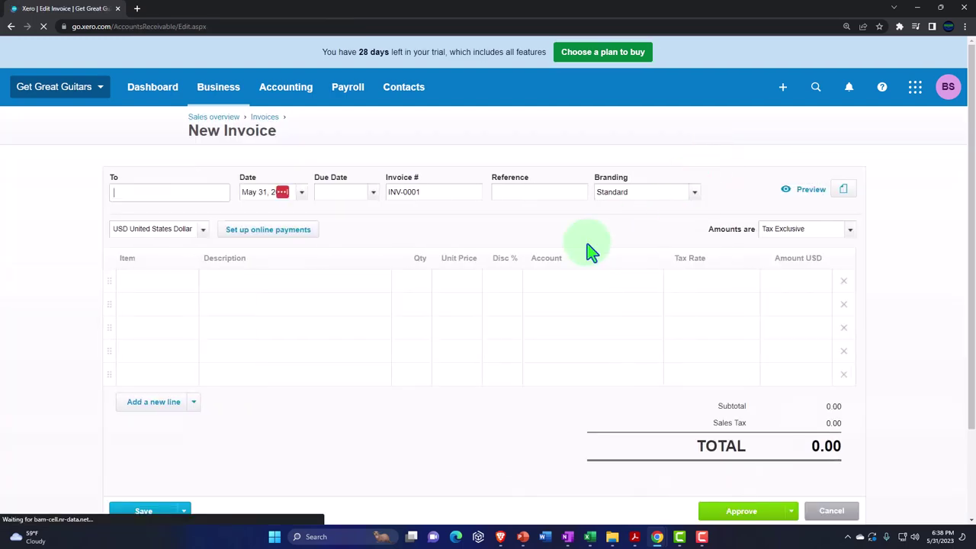
click(186, 284)
click(188, 285)
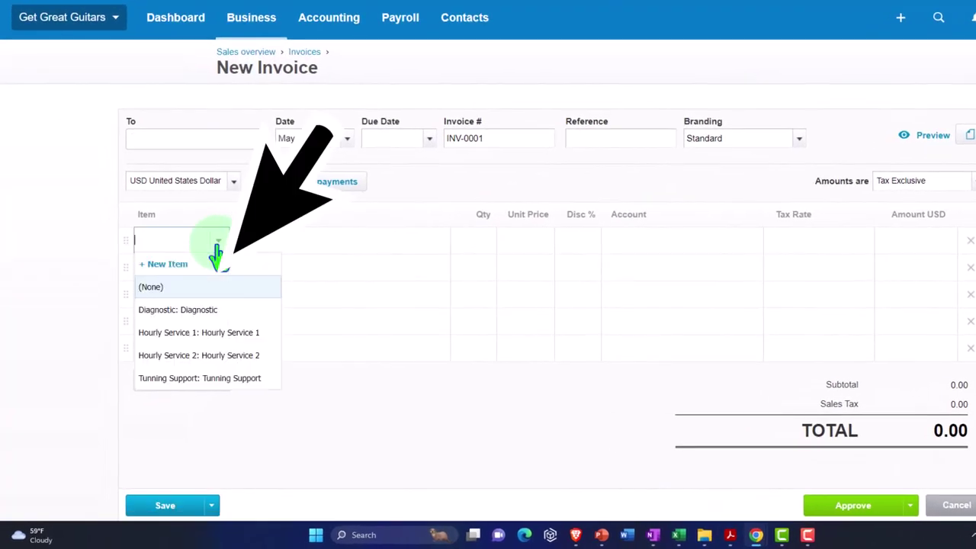
click(209, 339)
key(Tab)
key(Tab)
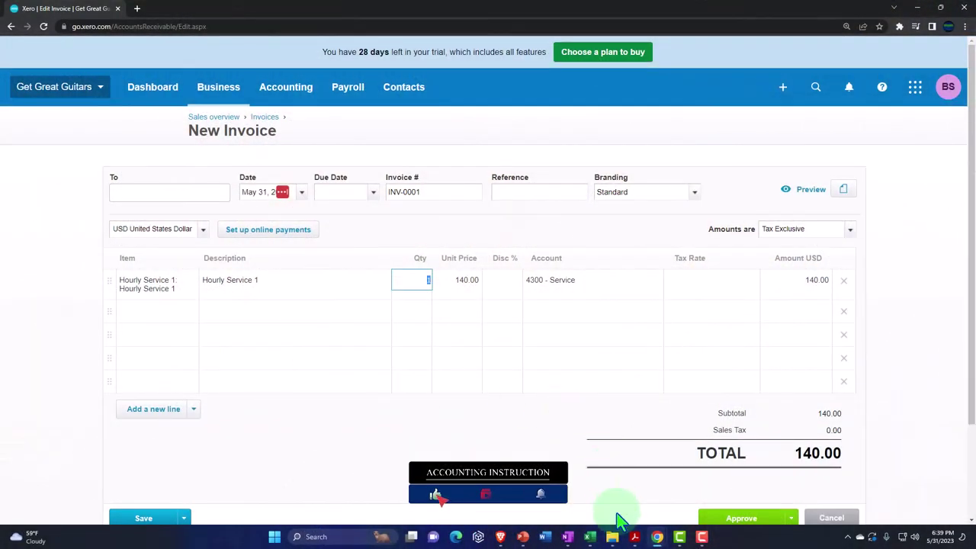
- Switch to Adobe Acrobat Reader to view the balances in Trial Beginning Balances.pdf
click(634, 537)
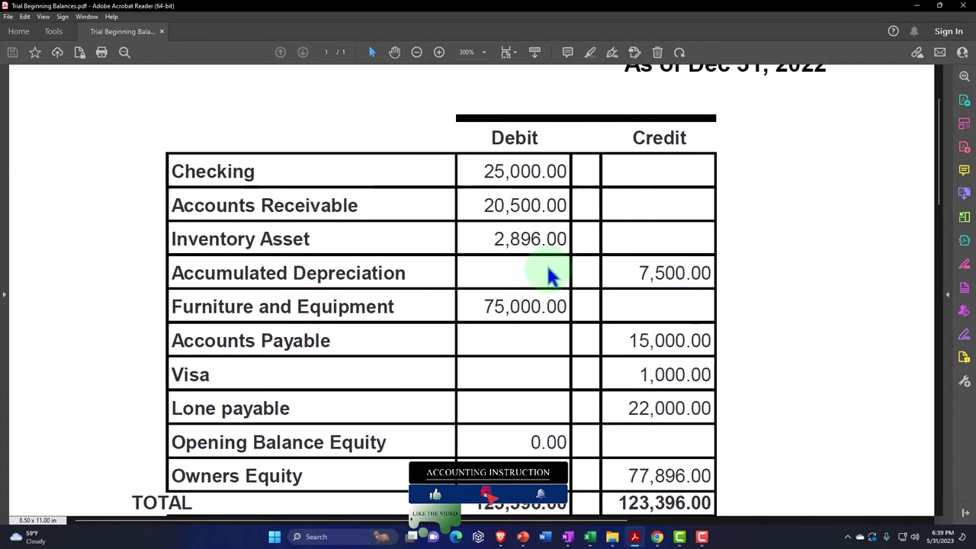